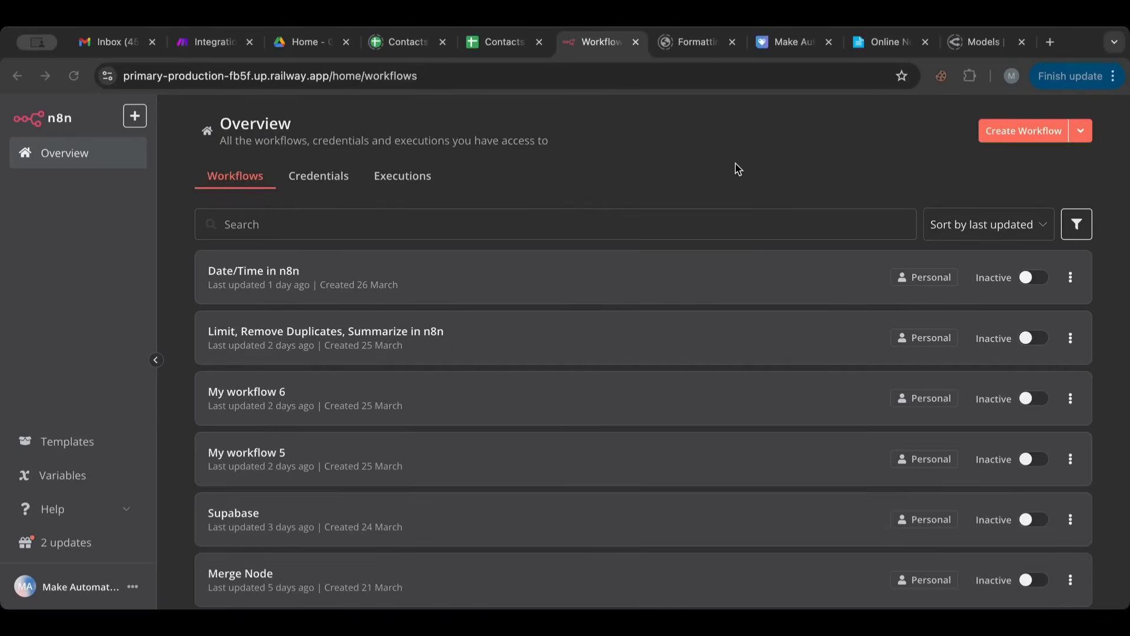
# - View the MakeAutomations product page on Payhip, and return to the n8n workflows overview
pyautogui.click(772, 47)
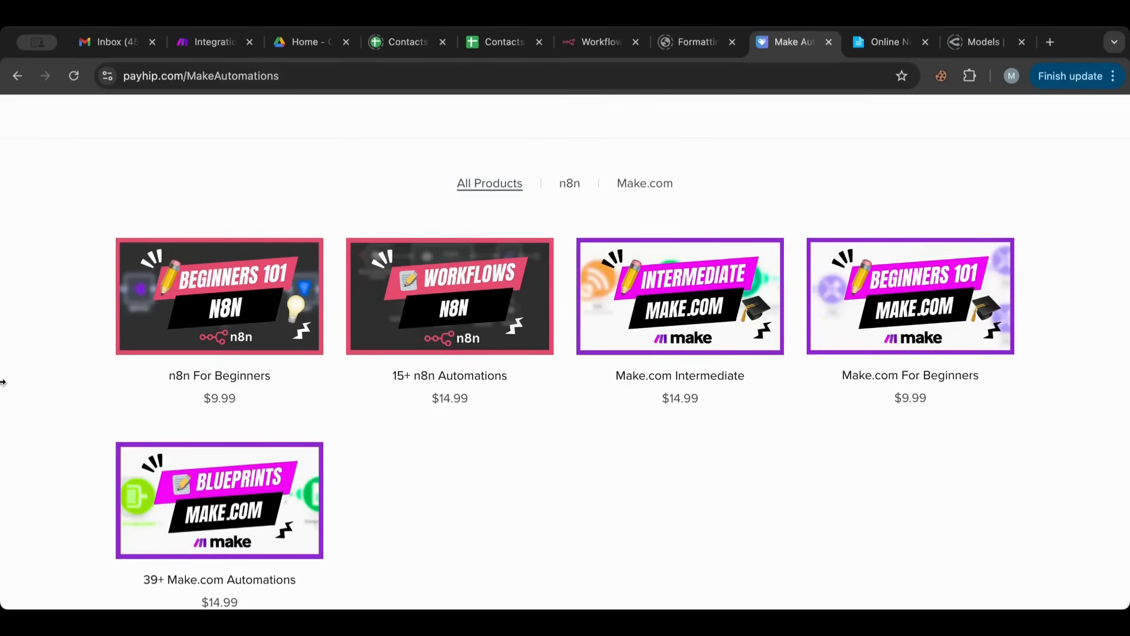
pyautogui.click(589, 52)
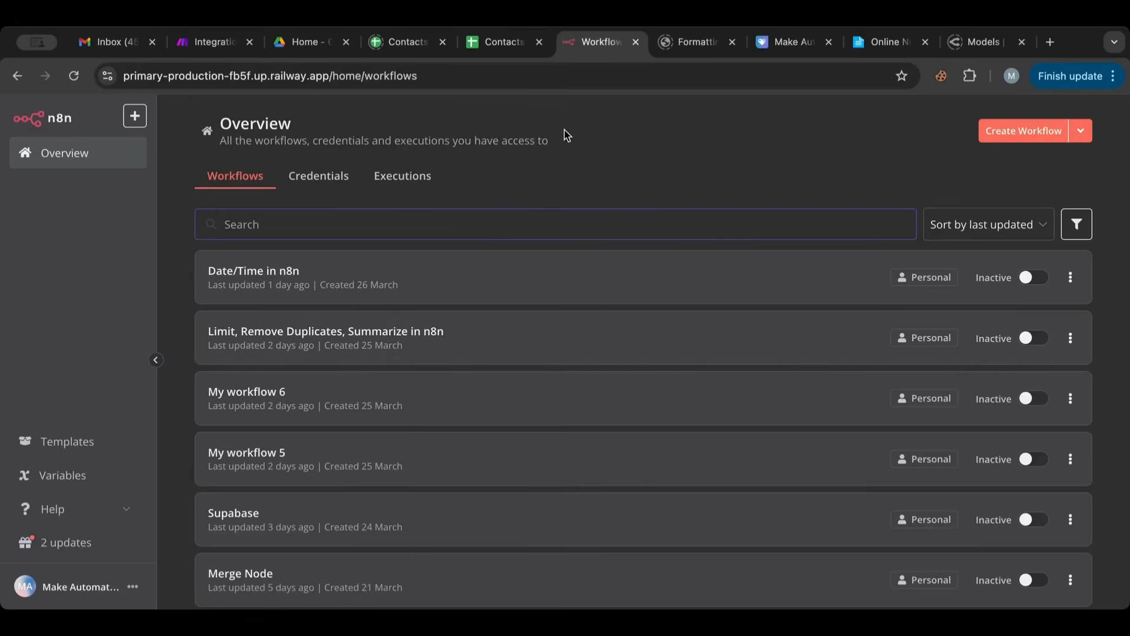
# - Create a new workflow and add a manual trigger as its first step, placed in the canvas's upper-left area
pyautogui.click(1021, 139)
pyautogui.click(1029, 139)
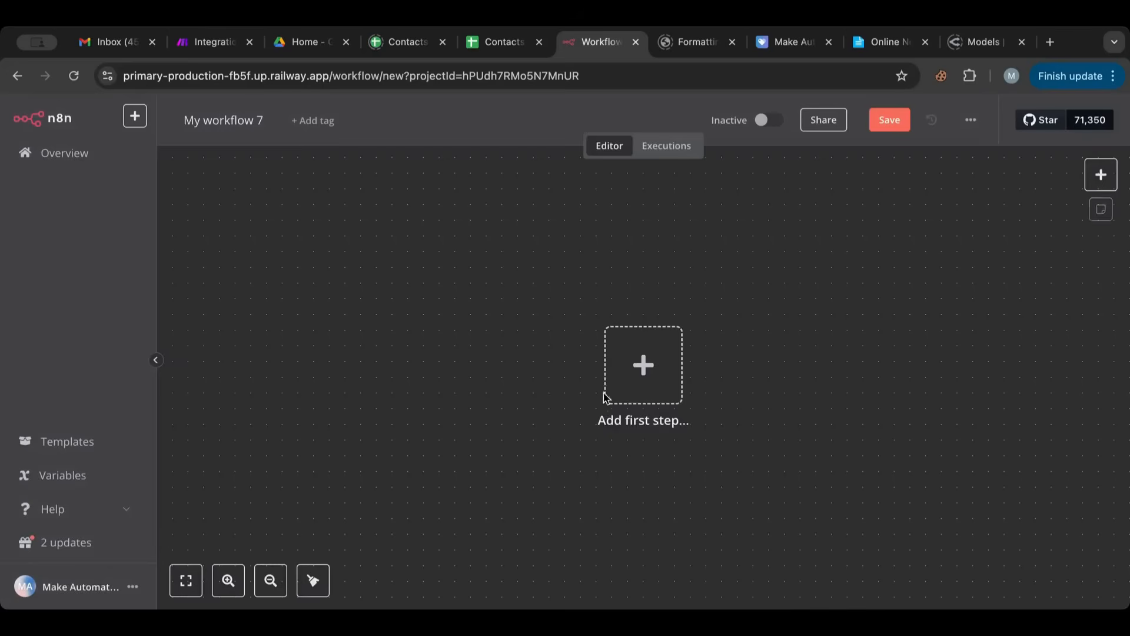
pyautogui.moveTo(656, 369); pyautogui.dragTo(615, 366)
pyautogui.click(614, 366)
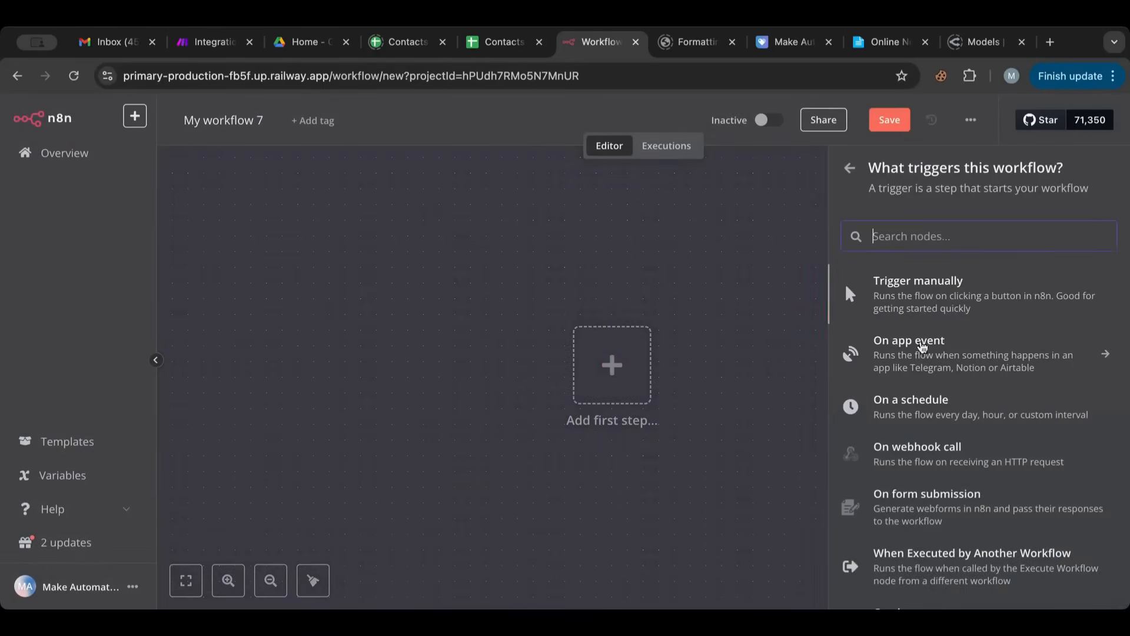
pyautogui.scroll(-1, 891, 495)
pyautogui.scroll(-3, 892, 495)
pyautogui.scroll(3, 892, 494)
pyautogui.click(928, 285)
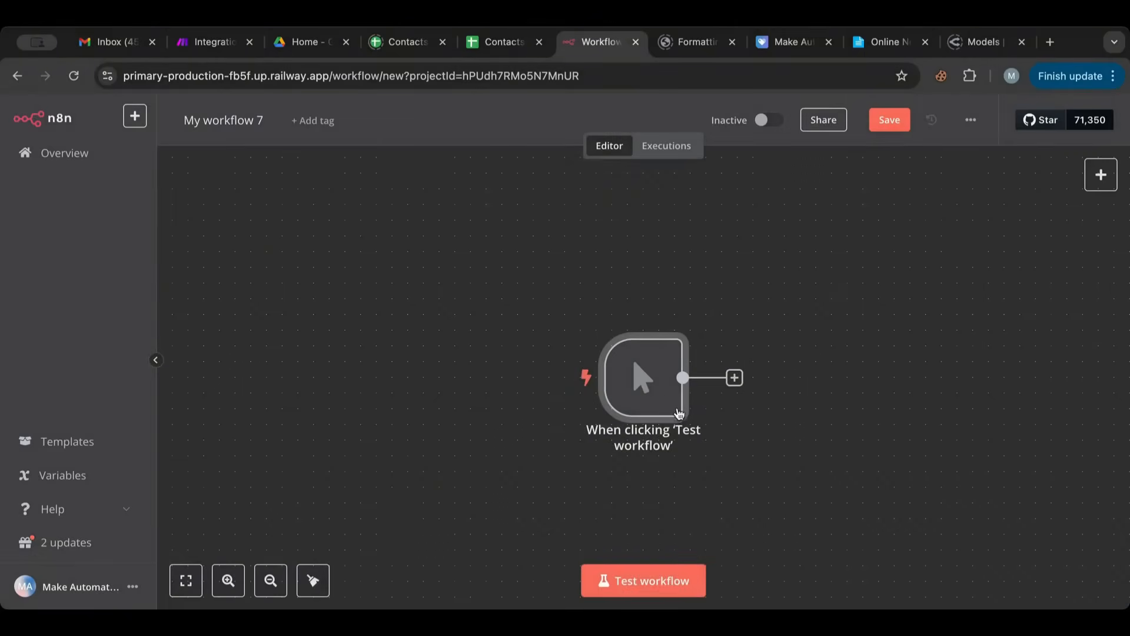
pyautogui.moveTo(678, 412); pyautogui.dragTo(405, 366)
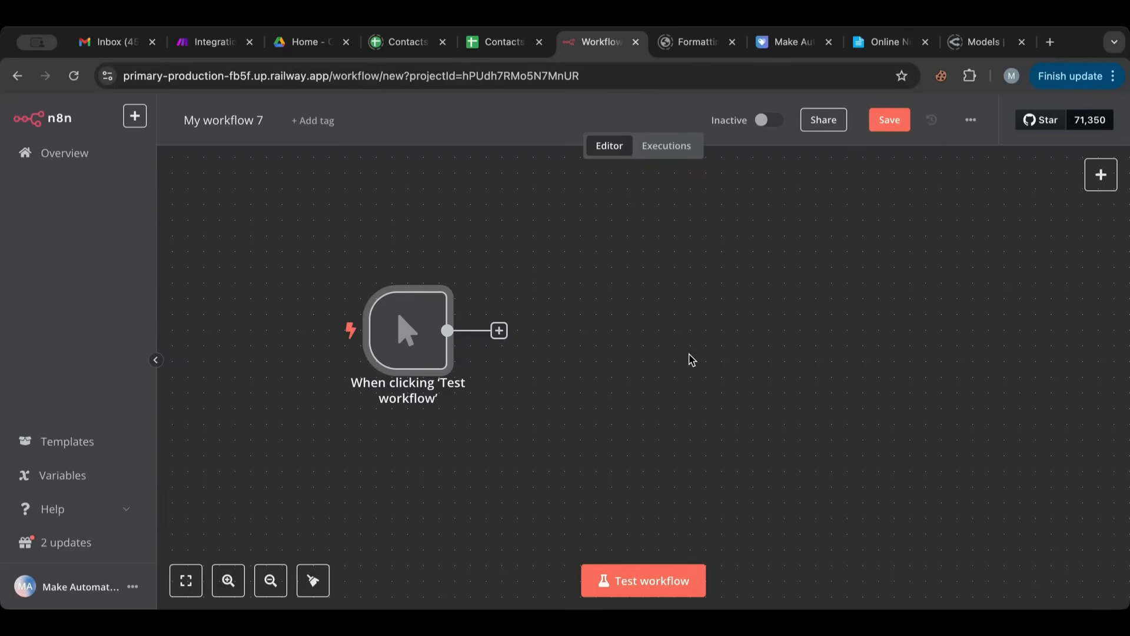
# - Rename the workflow as Edit Fields
pyautogui.click(246, 114)
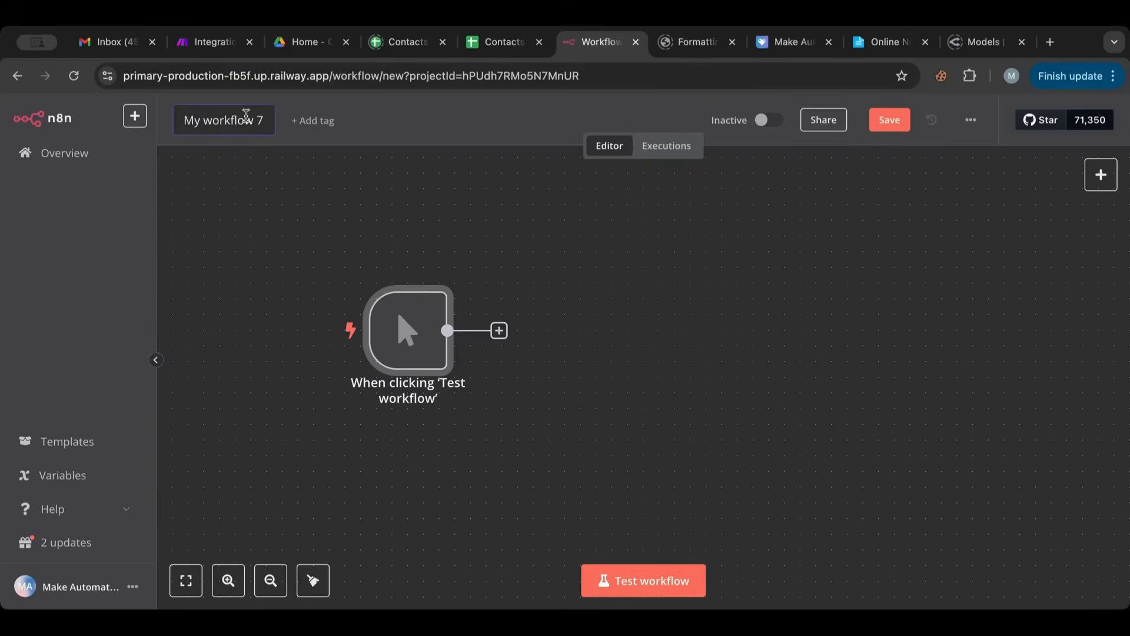
pyautogui.hotkey('ctrl', 'a')
pyautogui.write('E')
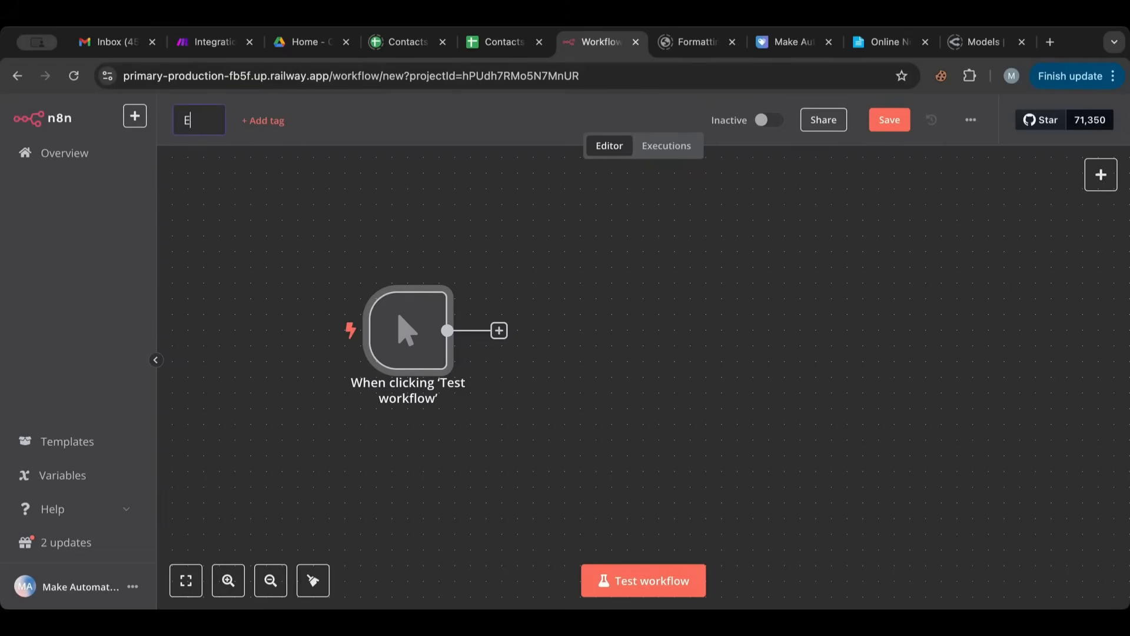
pyautogui.write('dit Fields')
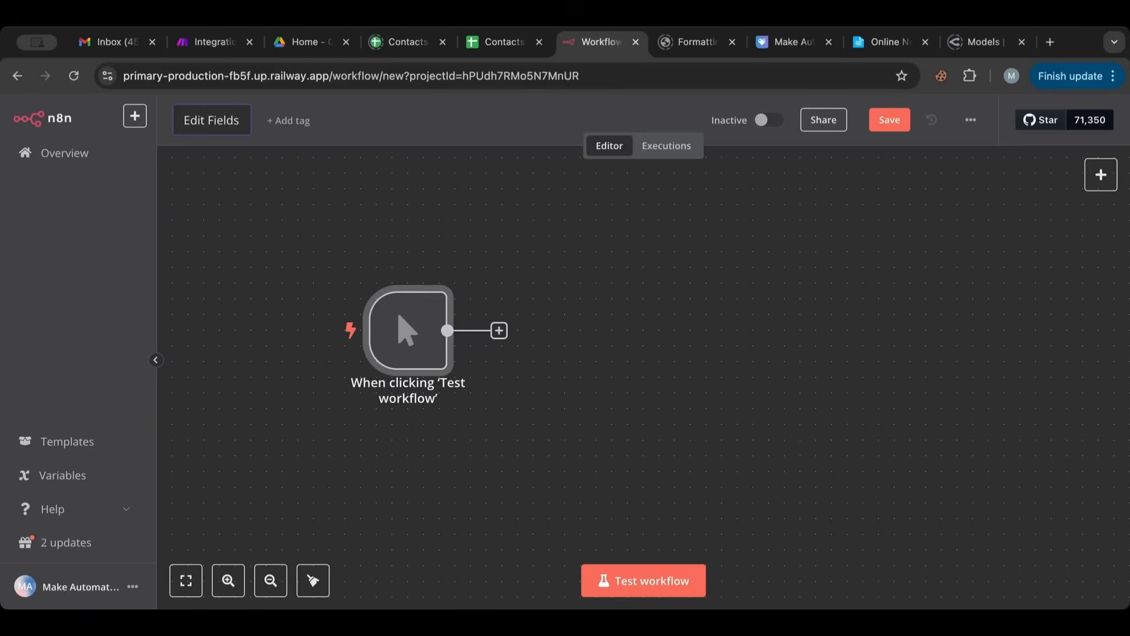
pyautogui.press('Return')
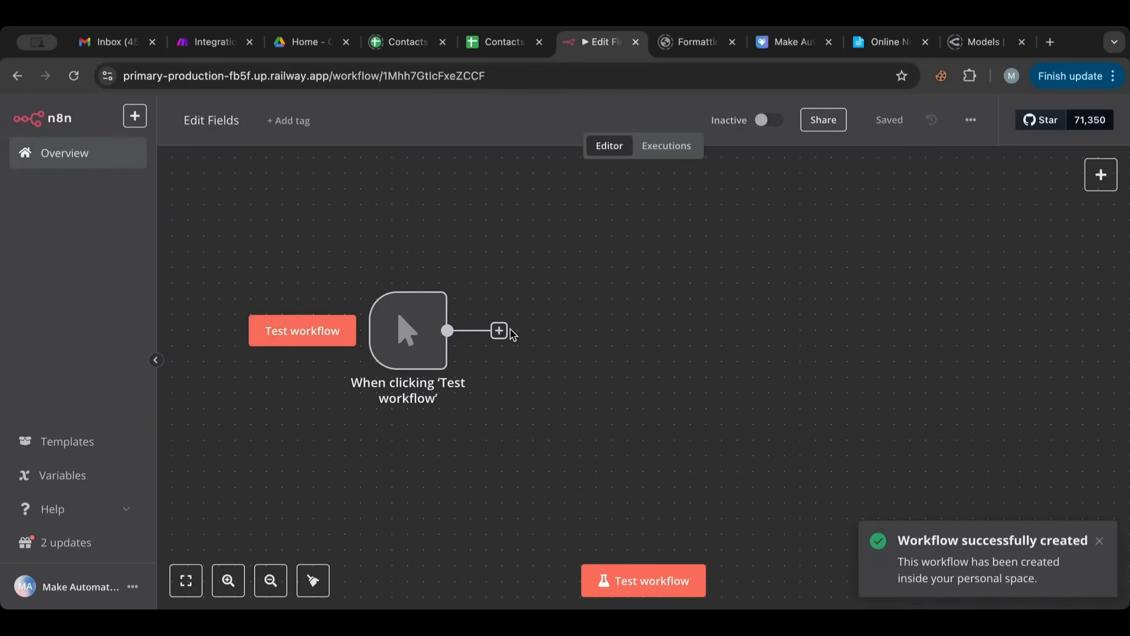
# - Start adding a node after the manual trigger
pyautogui.click(499, 331)
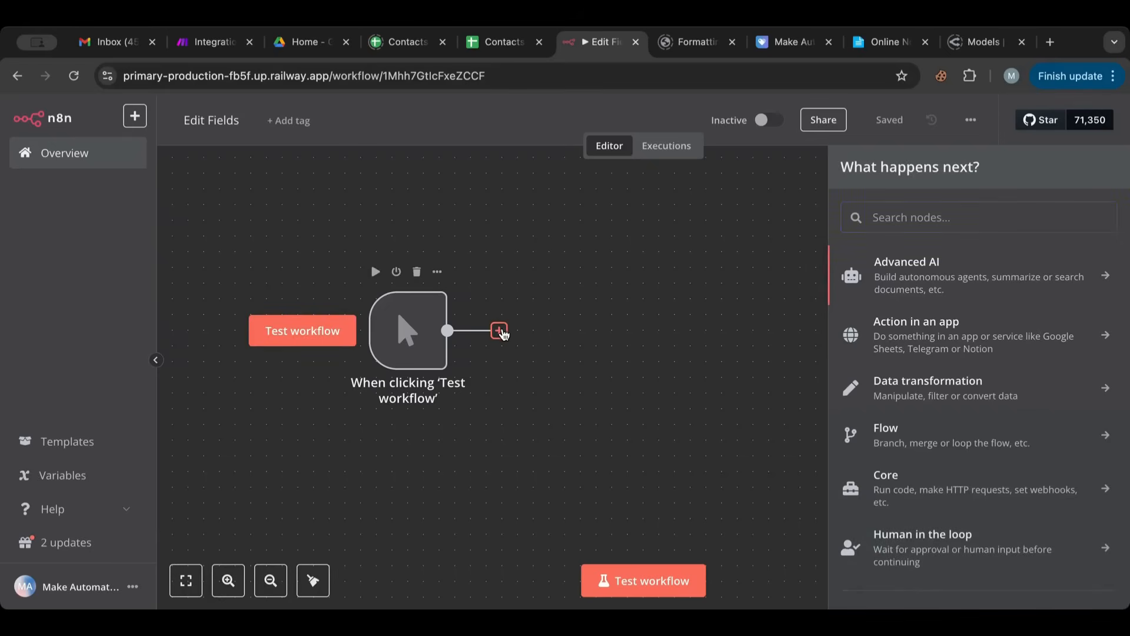
pyautogui.click(930, 215)
pyautogui.write('edi')
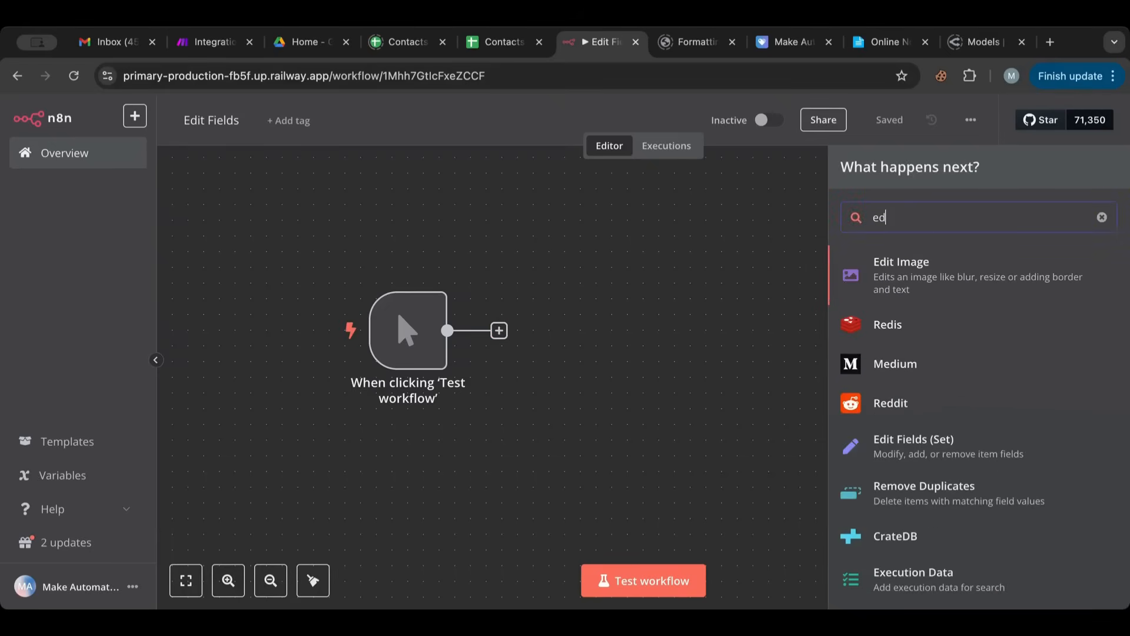
pyautogui.press('BackSpace')
pyautogui.press('BackSpace')
pyautogui.press('BackSpace')
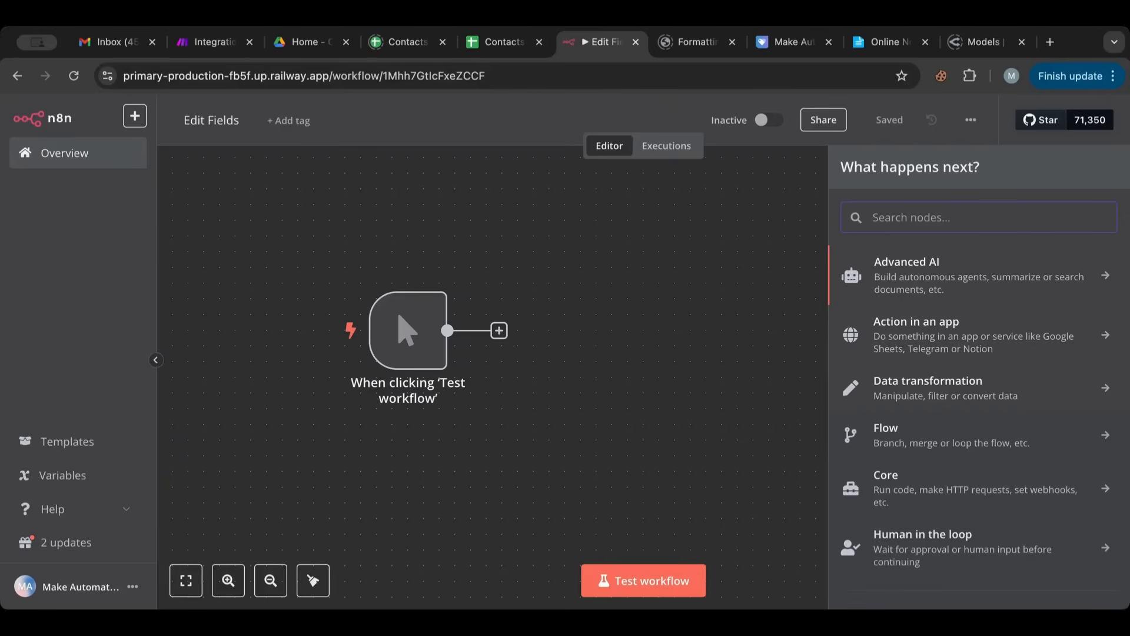
pyautogui.write('varia')
pyautogui.press('BackSpace')
pyautogui.press('BackSpace')
pyautogui.press('BackSpace')
pyautogui.press('BackSpace')
pyautogui.press('BackSpace')
pyautogui.write('edi')
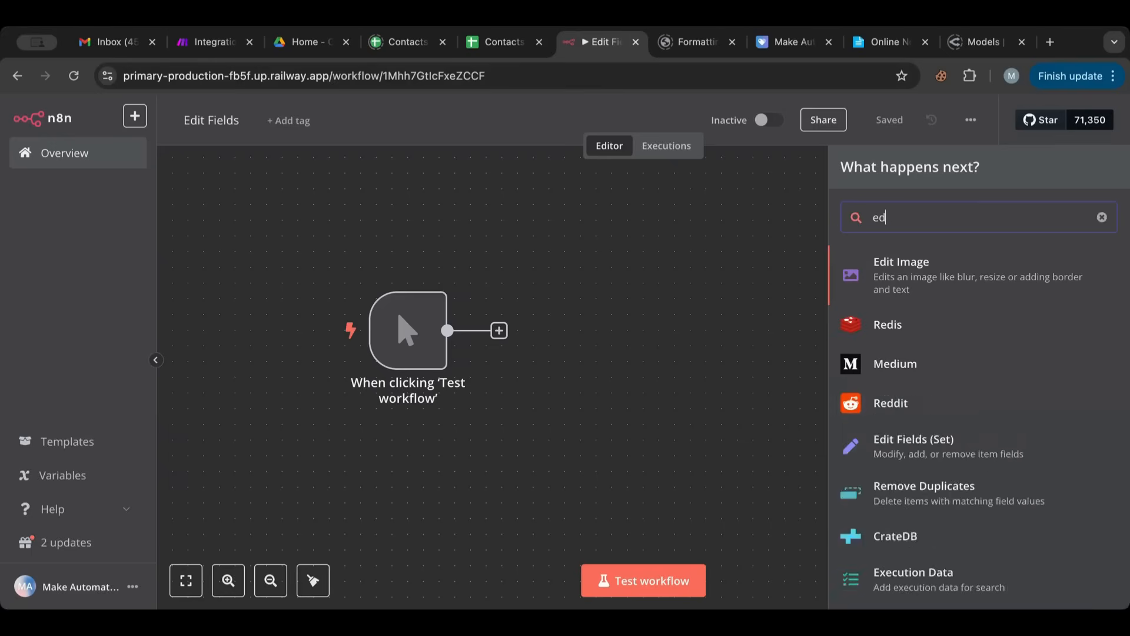
pyautogui.press('BackSpace')
pyautogui.press('BackSpace')
pyautogui.press('BackSpace')
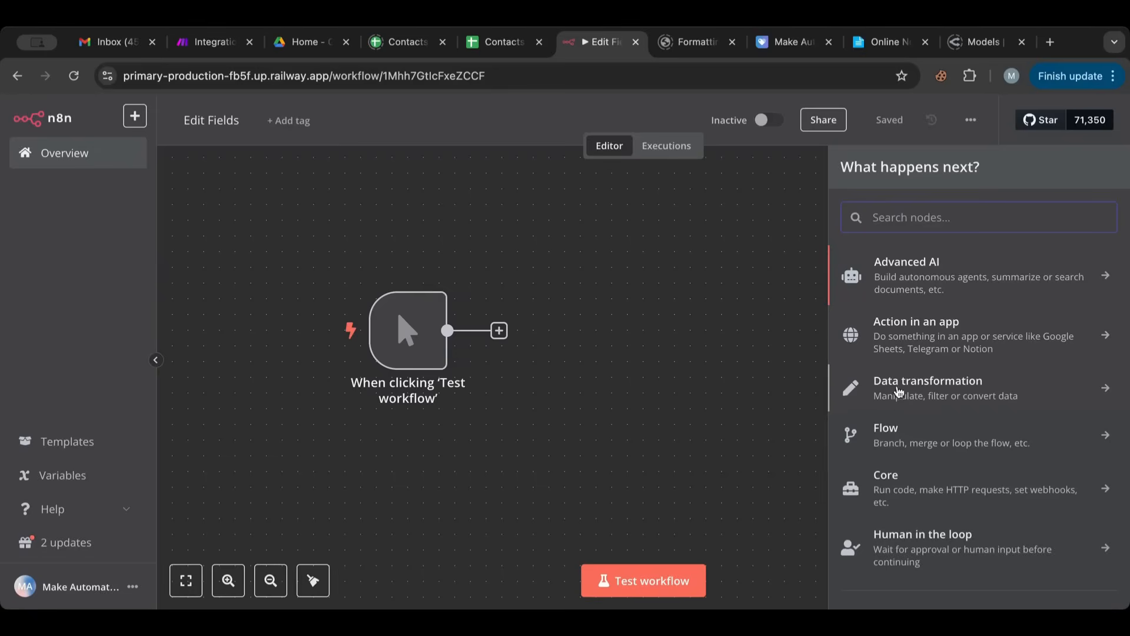
# - Add an Edit Fields (Set) data transformation node after the trigger and shift both nodes slightly rightward on the canvas
pyautogui.click(968, 396)
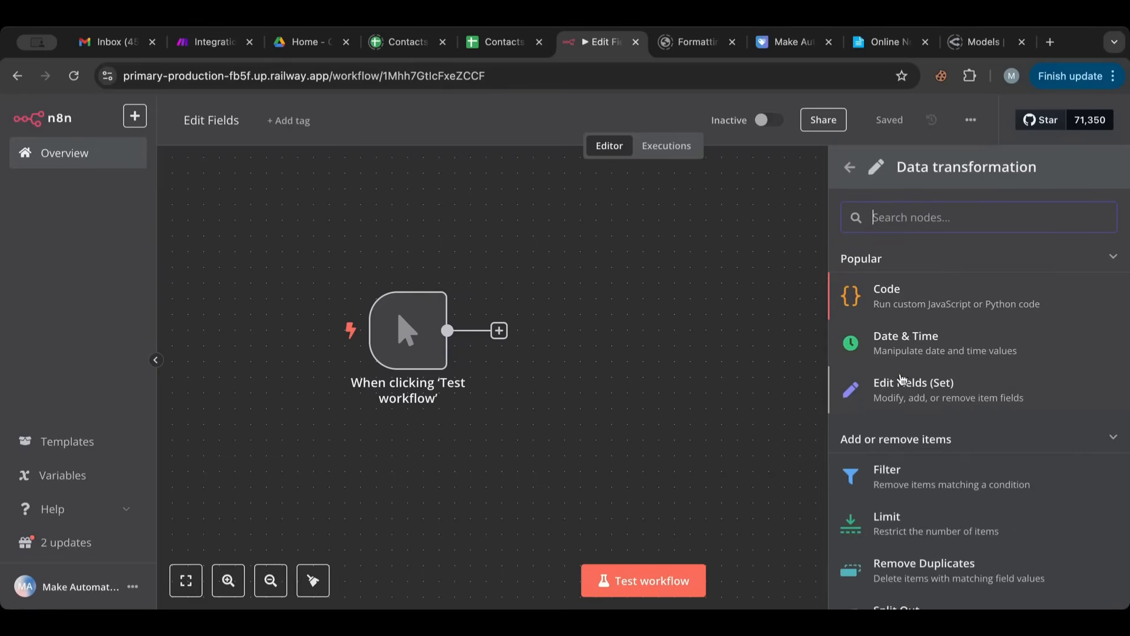
pyautogui.click(911, 395)
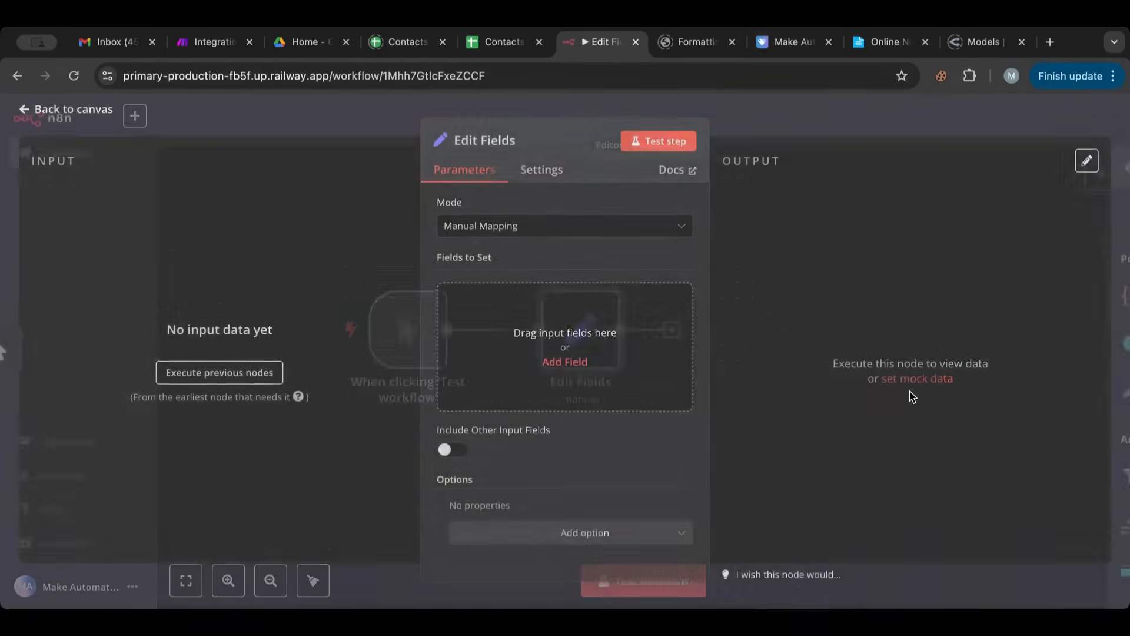
pyautogui.click(97, 110)
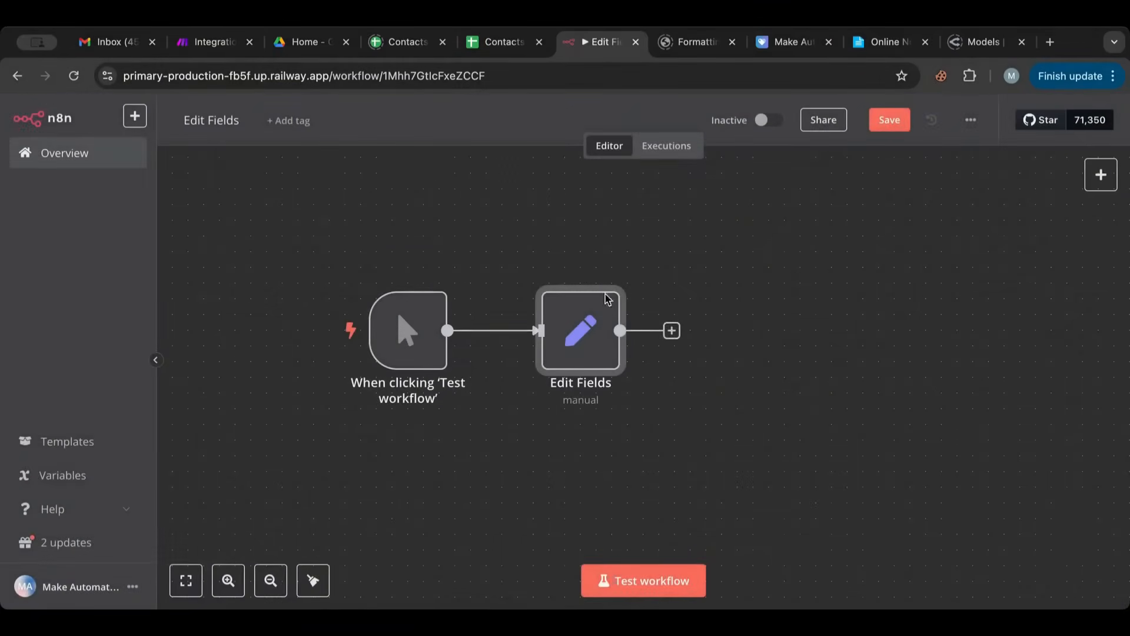
pyautogui.moveTo(588, 338); pyautogui.dragTo(636, 338)
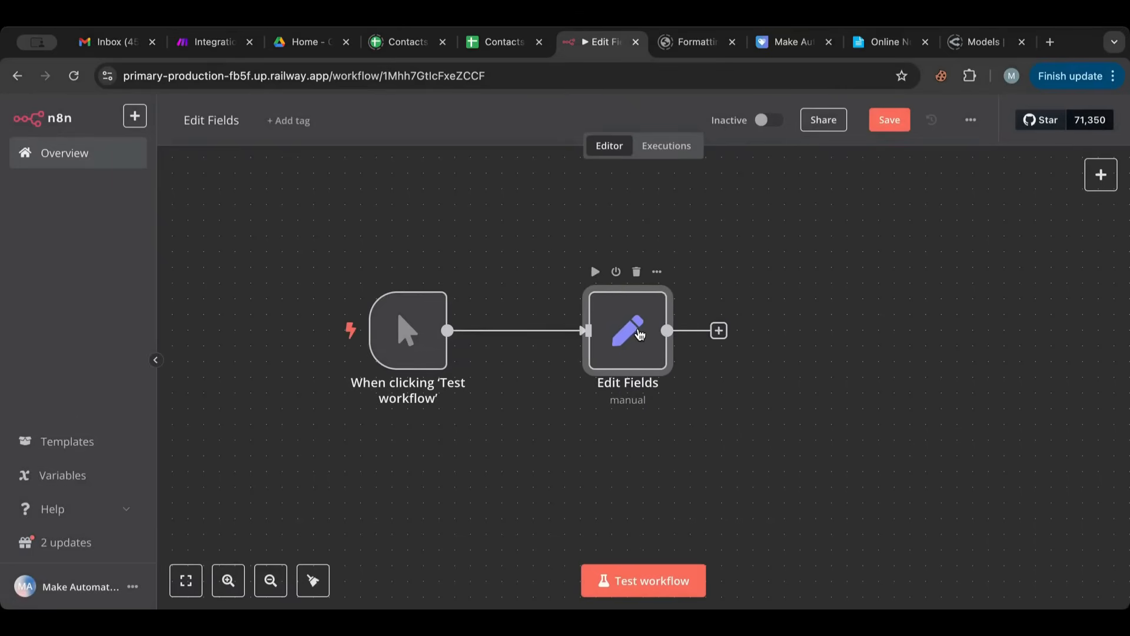
pyautogui.moveTo(404, 344); pyautogui.dragTo(451, 344)
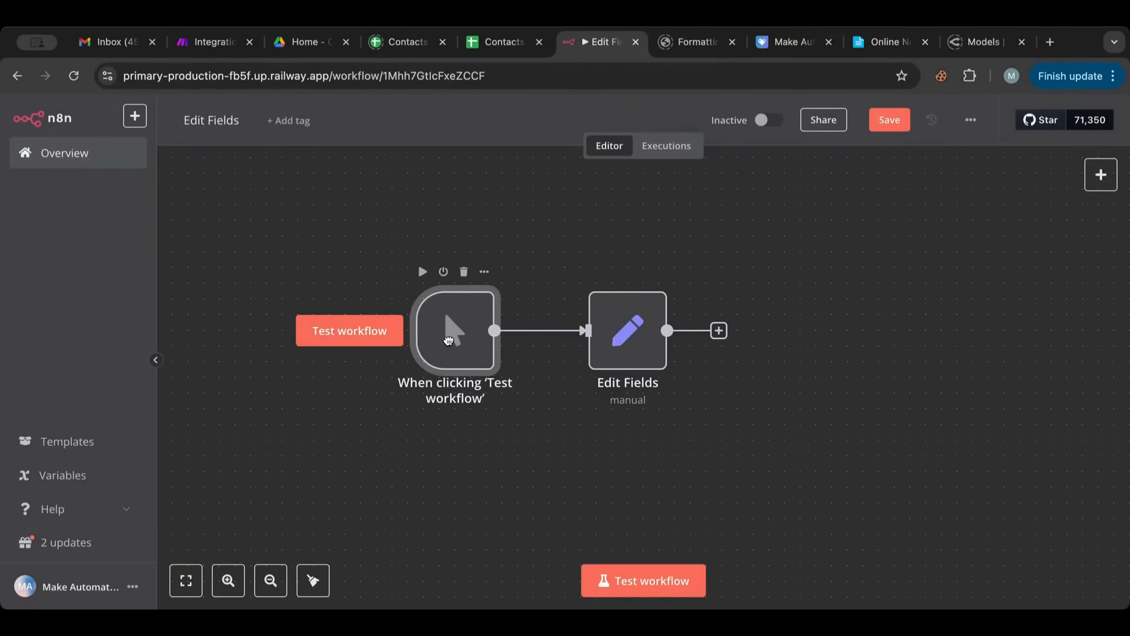
# - Open the Edit Fields node's parameters
pyautogui.doubleClick(636, 349)
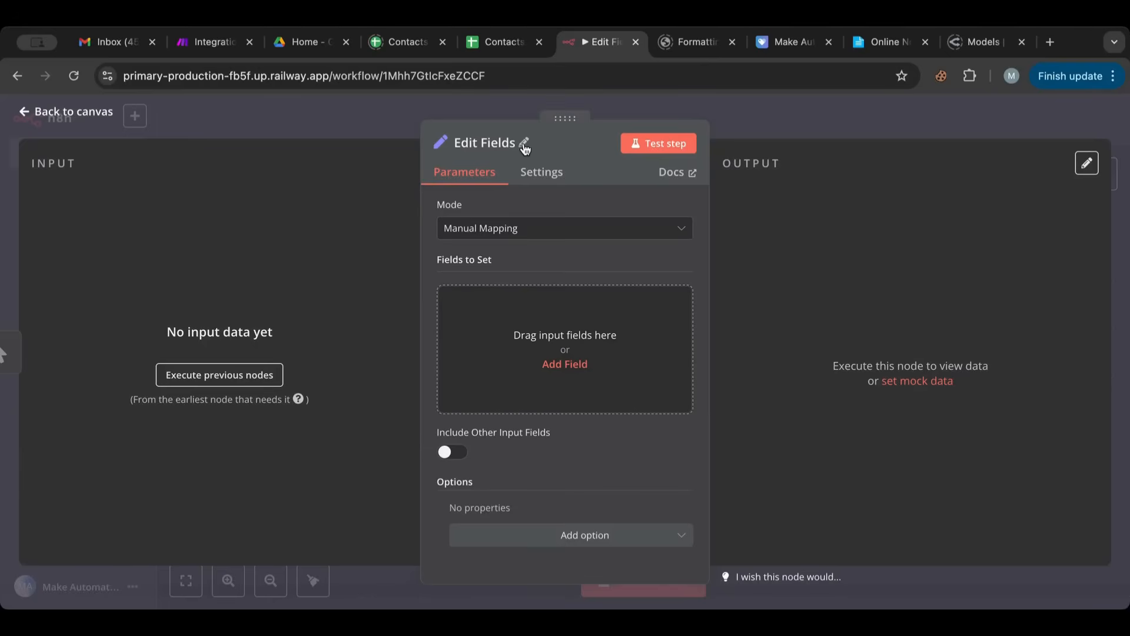
pyautogui.click(523, 144)
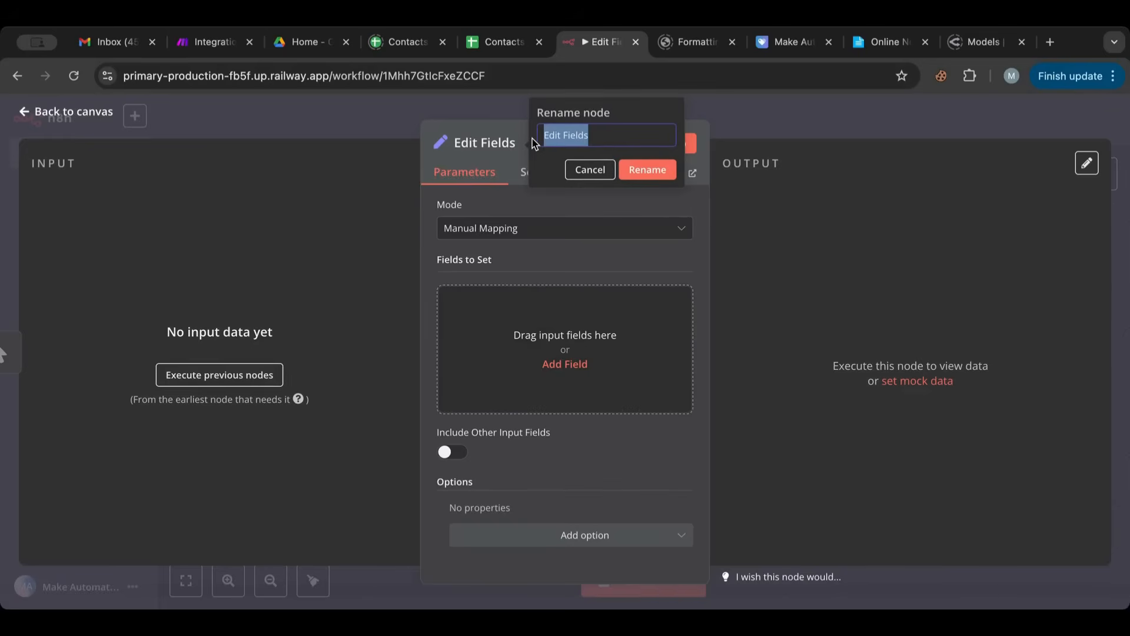
pyautogui.click(569, 134)
pyautogui.moveTo(603, 133); pyautogui.dragTo(529, 134)
pyautogui.click(487, 128)
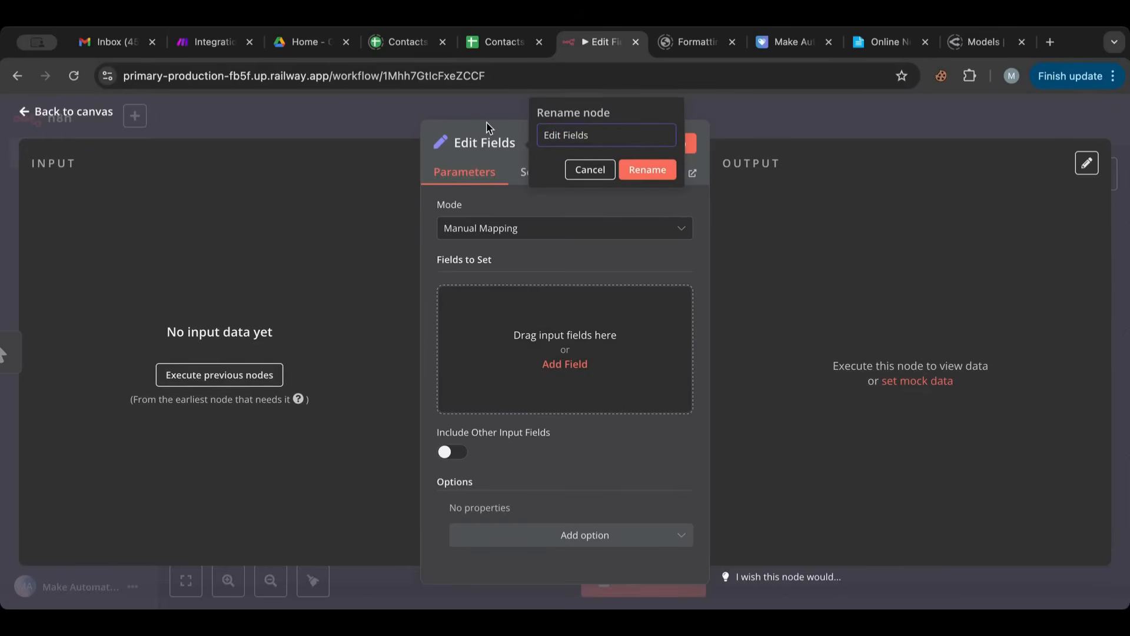
pyautogui.click(603, 170)
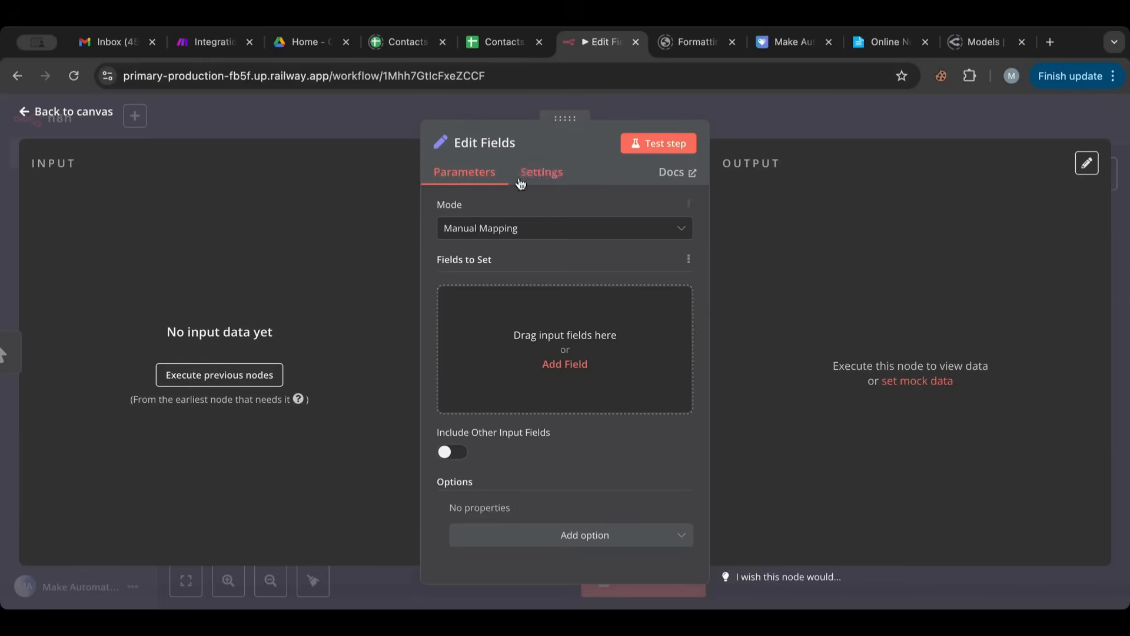
# - Choose the Manual Mapping mode for the Edit Fields node and add a field to set named Var01
pyautogui.click(458, 233)
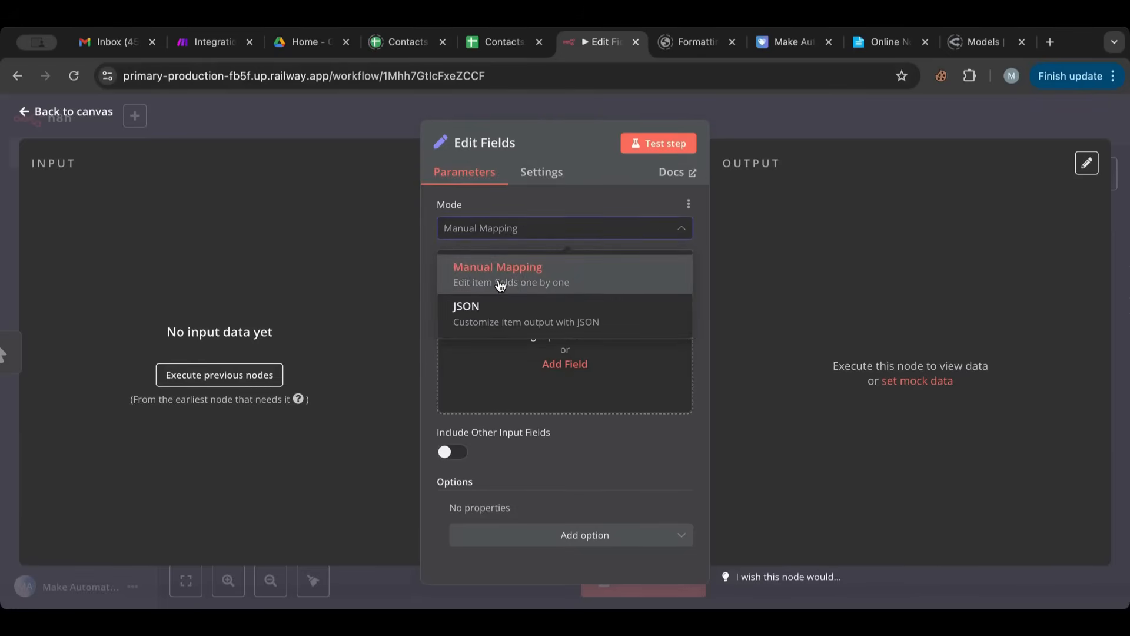
pyautogui.click(538, 269)
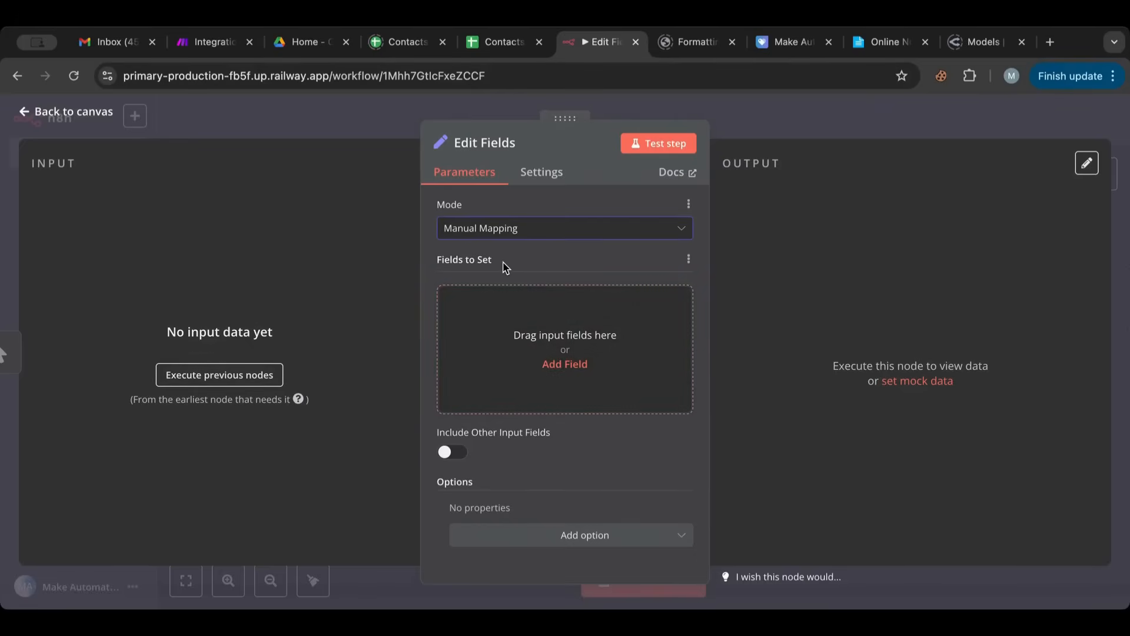
pyautogui.click(517, 337)
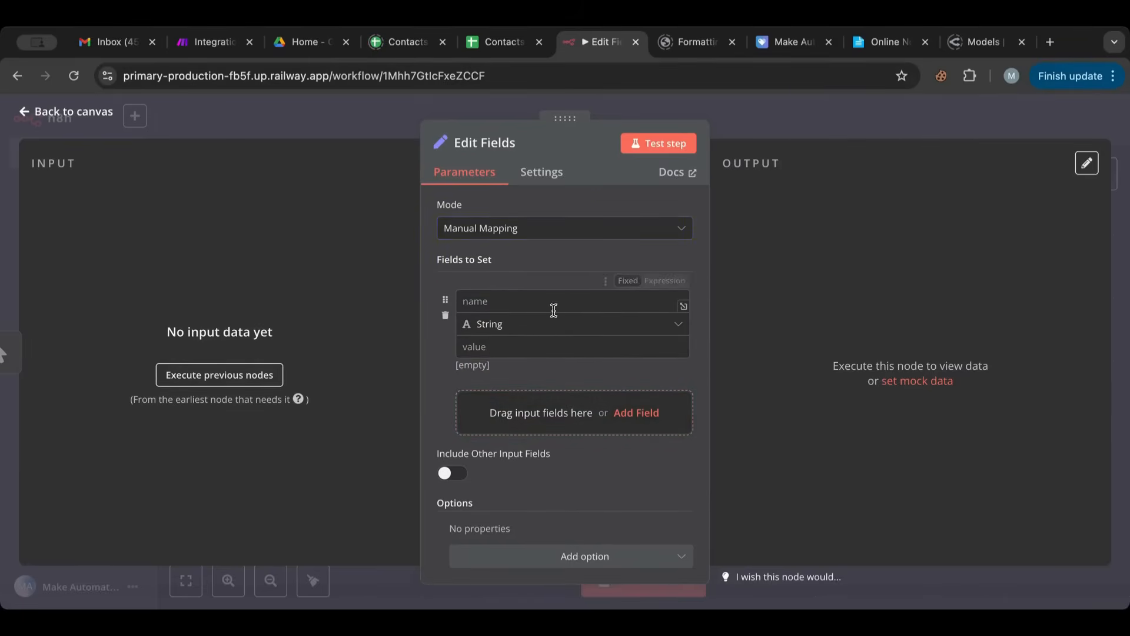
pyautogui.click(510, 301)
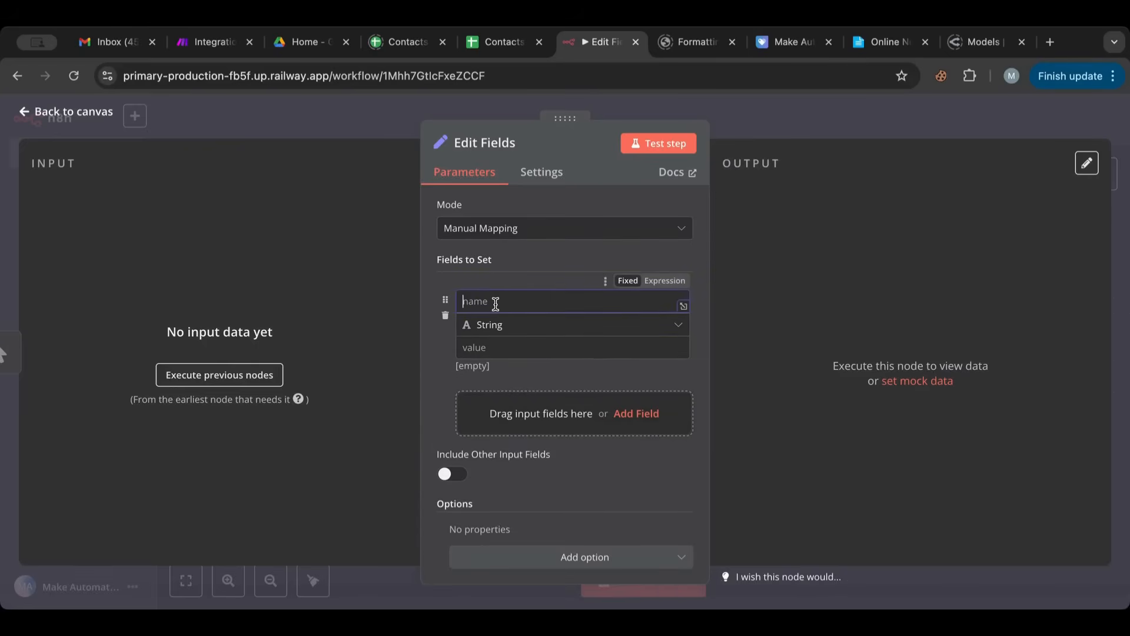
pyautogui.click(496, 327)
pyautogui.click(496, 347)
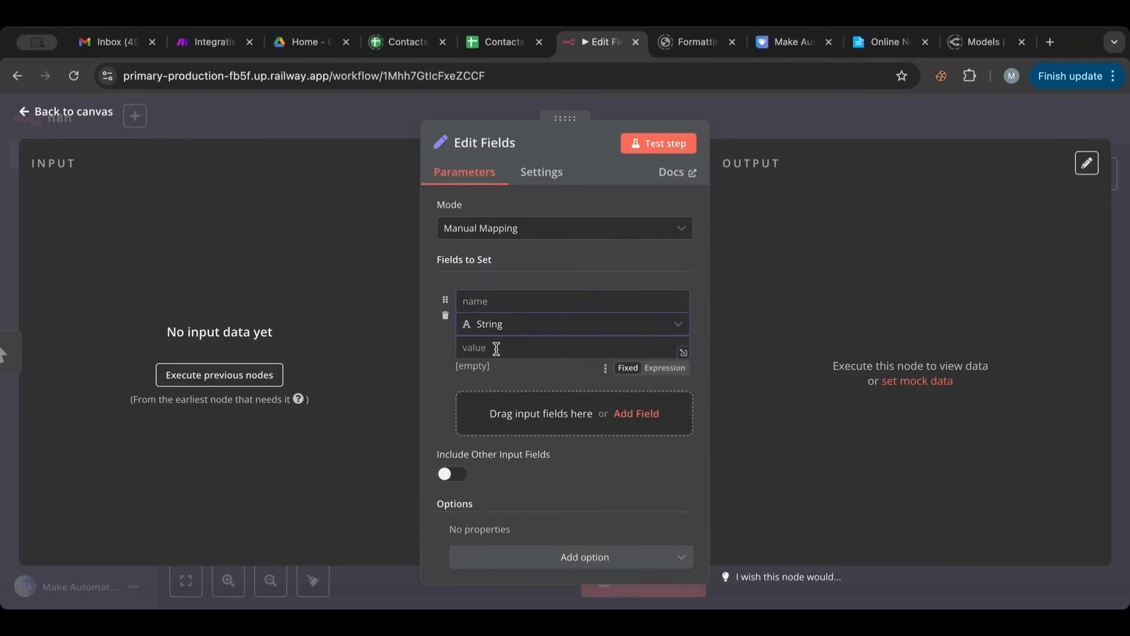
pyautogui.click(503, 305)
pyautogui.write('Va')
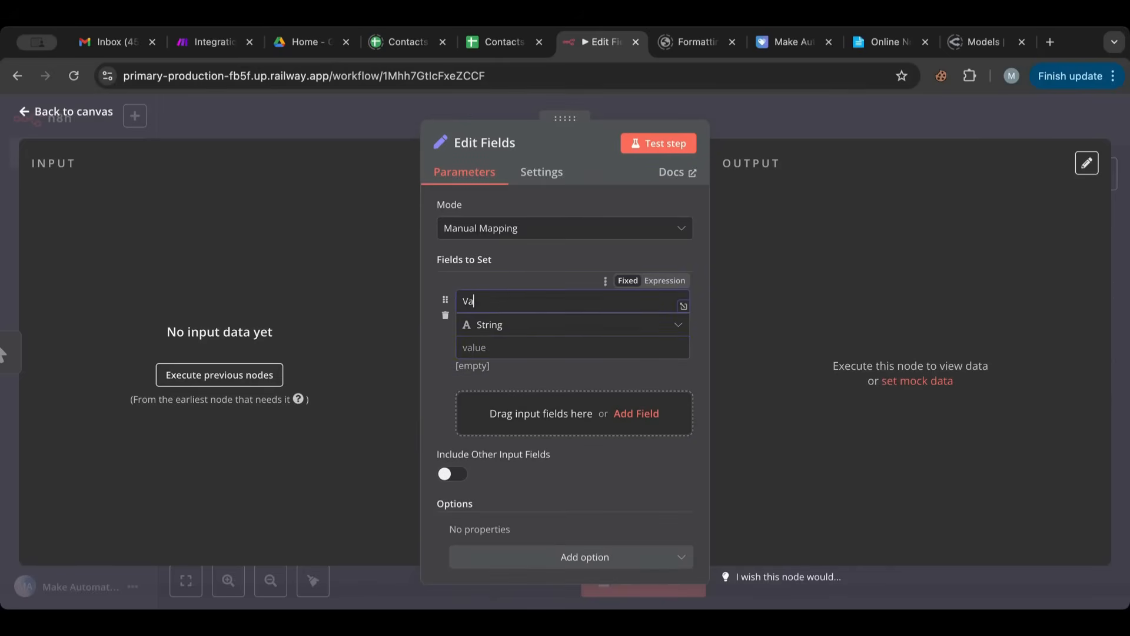
pyautogui.write('r01')
# - Choose String as the type of the Var01 field and enter a sample first name as its value
pyautogui.click(531, 329)
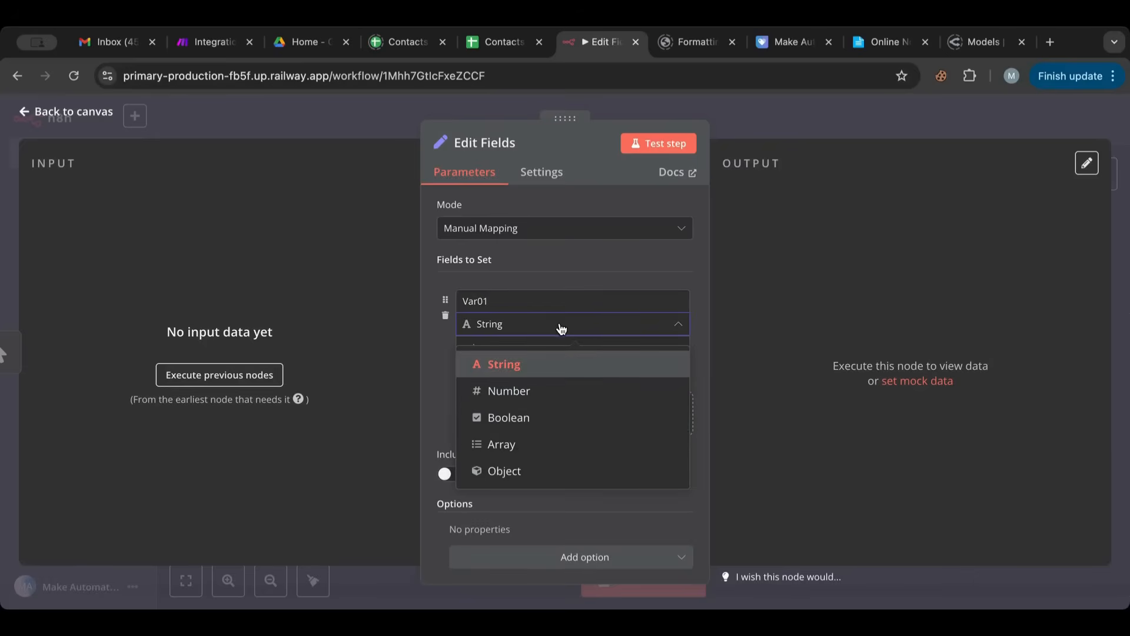
pyautogui.click(512, 365)
pyautogui.click(499, 352)
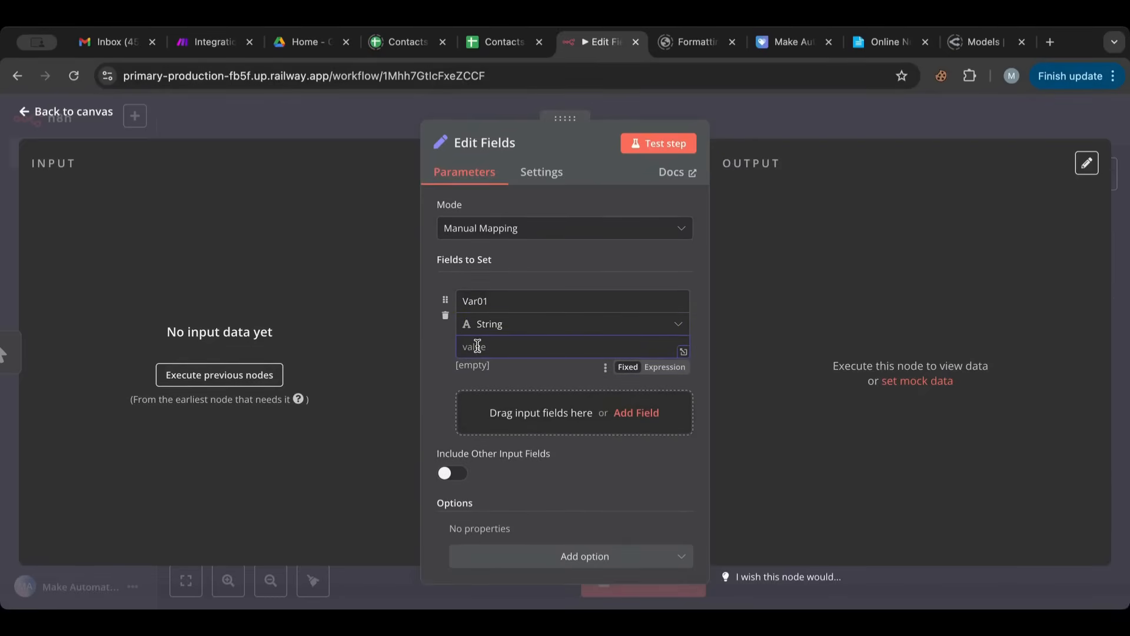
pyautogui.write('jack')
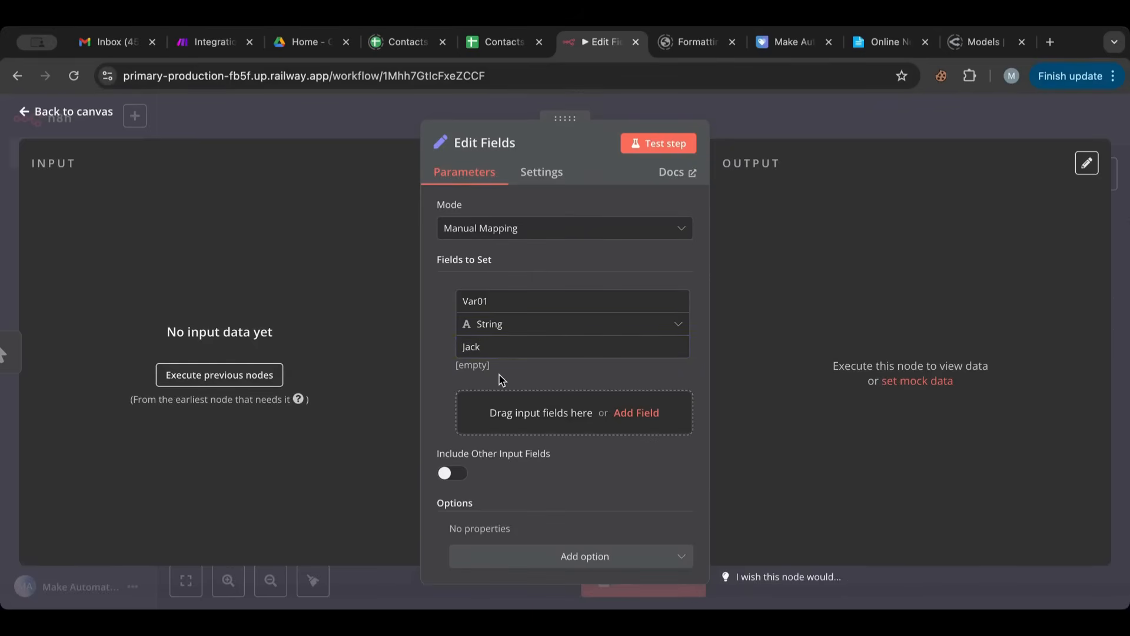
pyautogui.moveTo(504, 299); pyautogui.dragTo(449, 302)
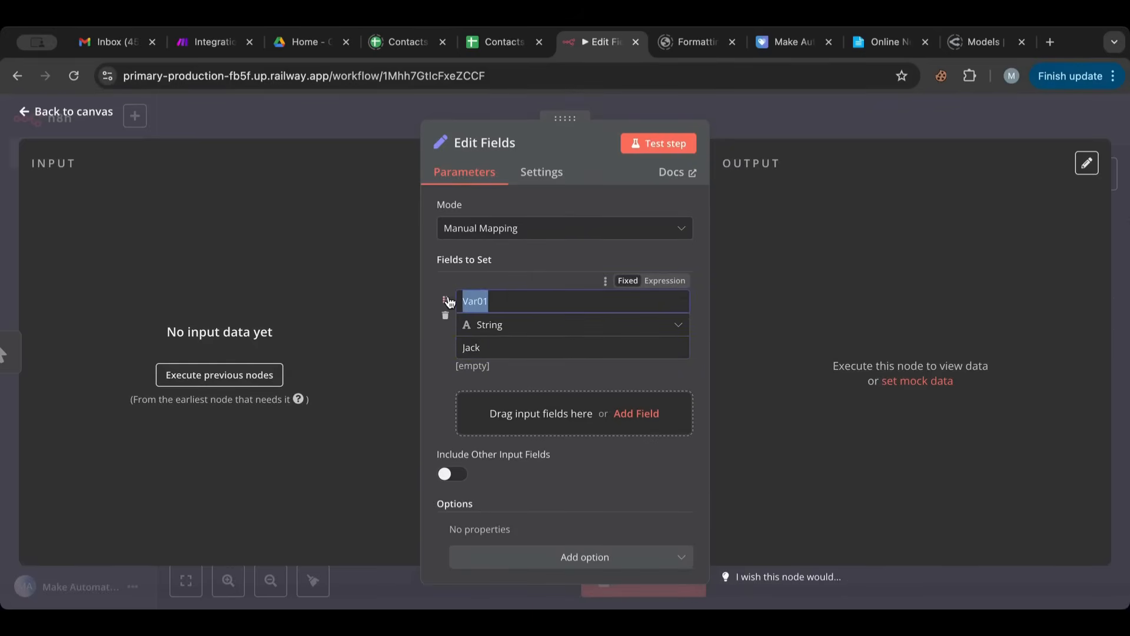
pyautogui.moveTo(493, 342); pyautogui.dragTo(457, 345)
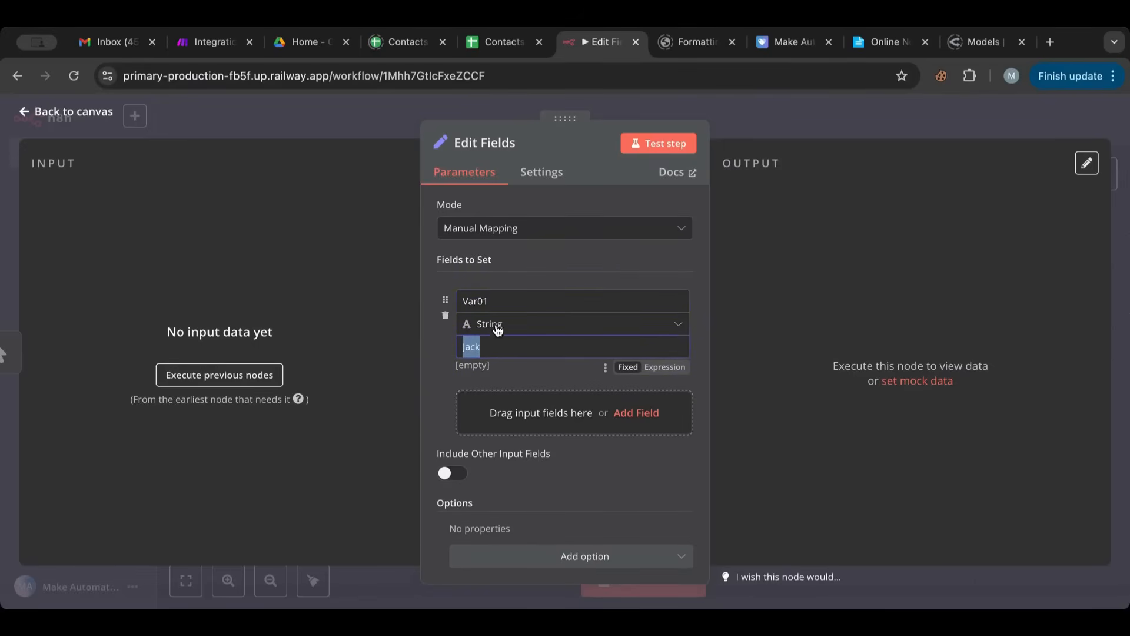
# - Run a test of the Edit Fields node and display its output as JSON
pyautogui.click(658, 147)
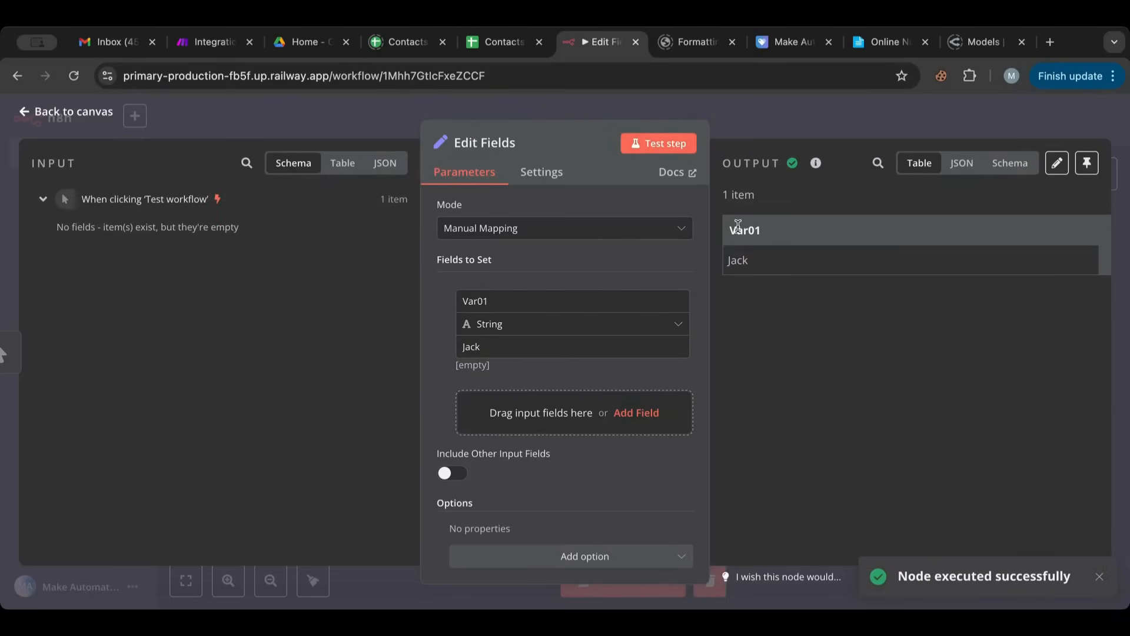
pyautogui.moveTo(729, 230); pyautogui.dragTo(787, 234)
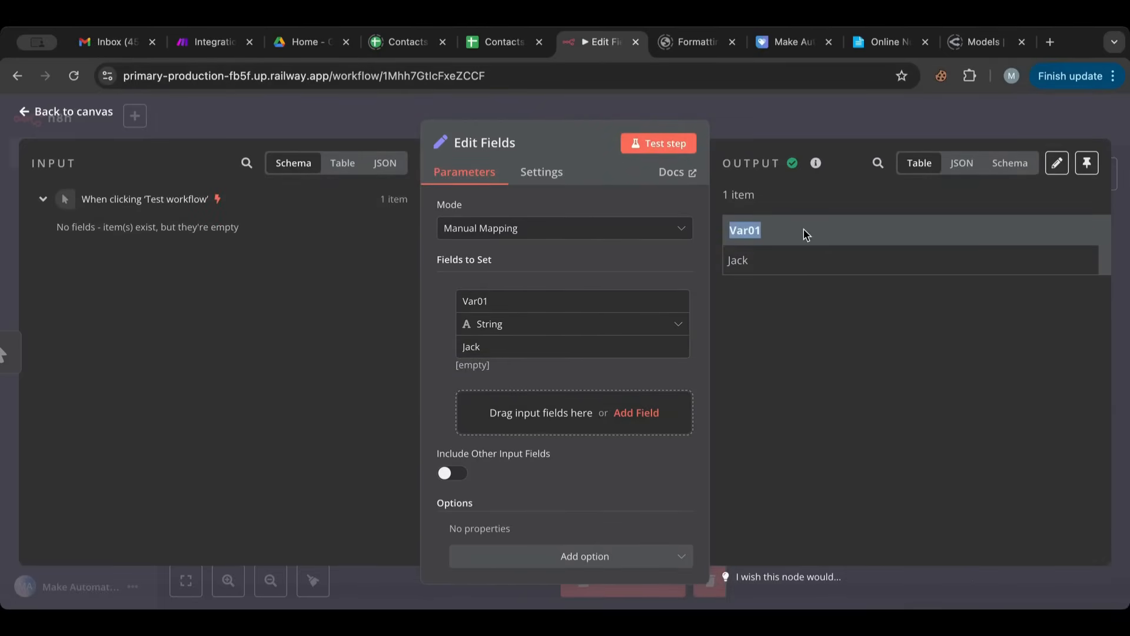
pyautogui.moveTo(735, 261); pyautogui.dragTo(778, 266)
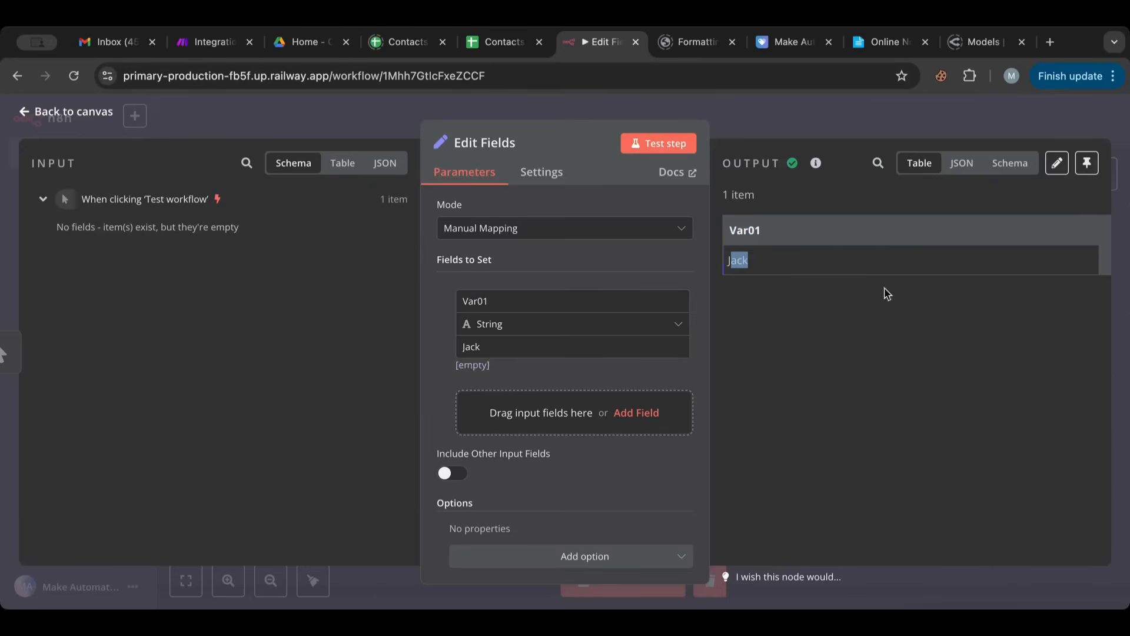
pyautogui.click(958, 165)
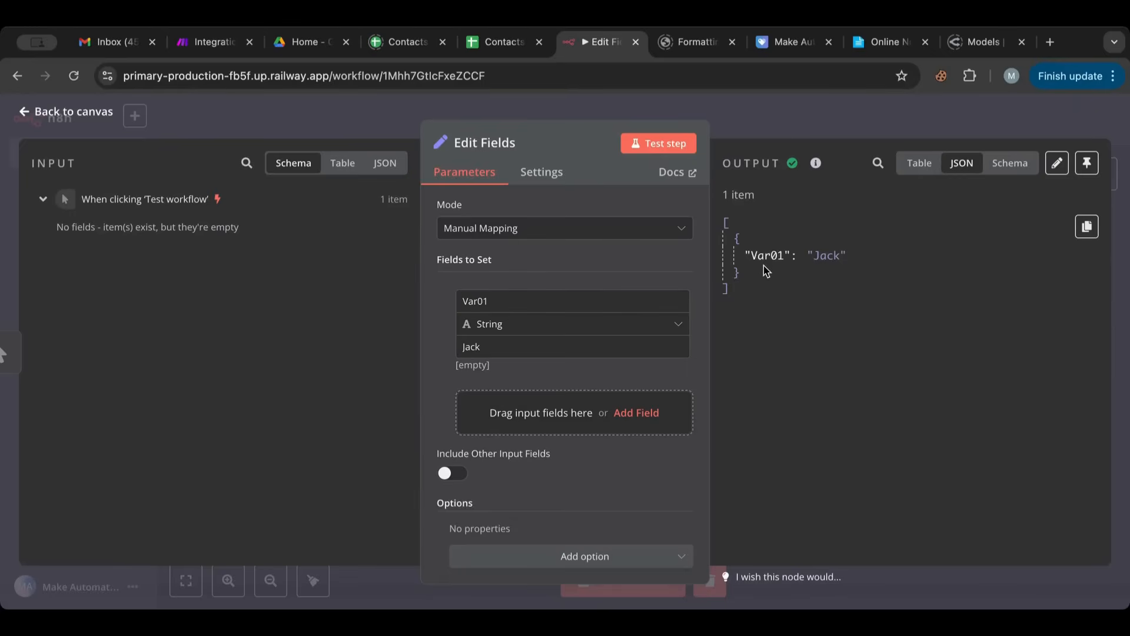
pyautogui.moveTo(748, 254); pyautogui.dragTo(784, 252)
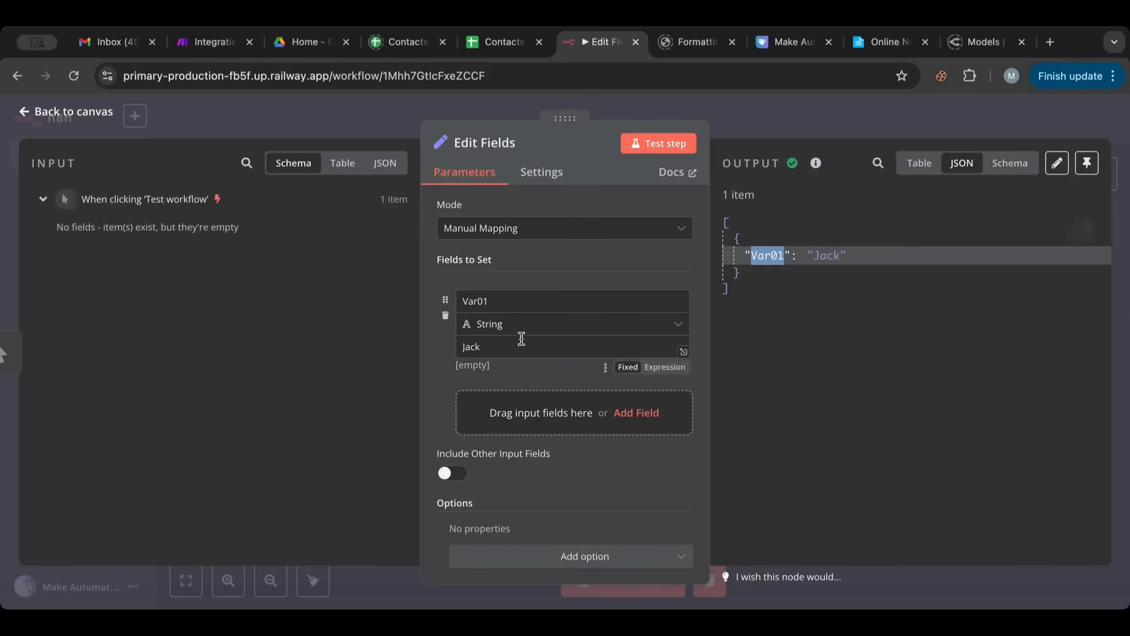
# - Rename the Var01 field to First Name and test the Edit Fields node again
pyautogui.doubleClick(478, 291)
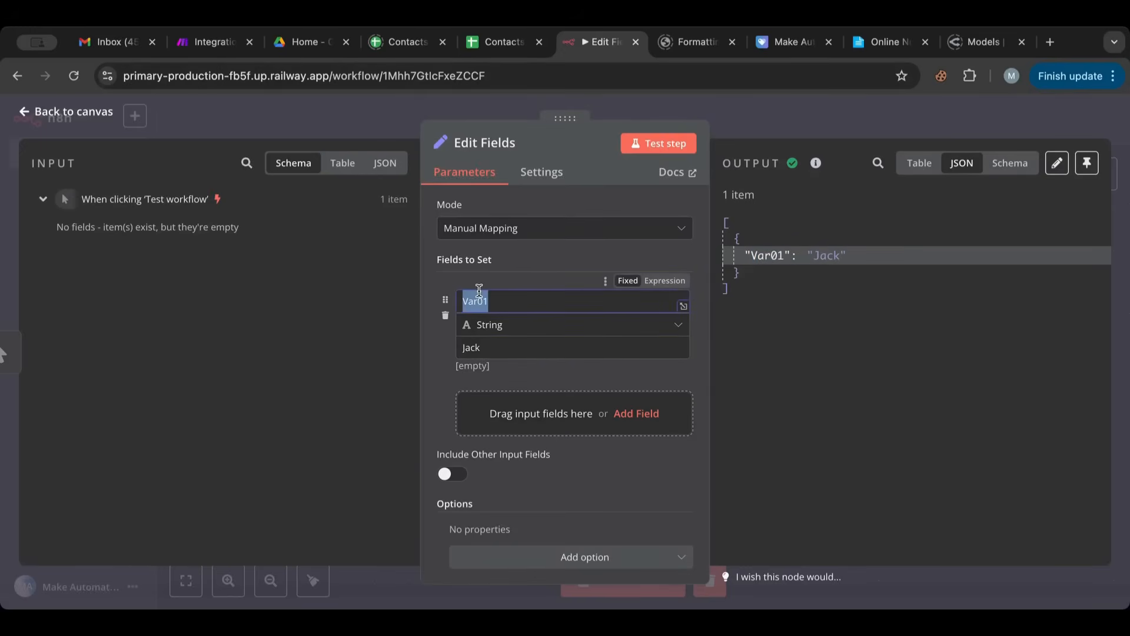
pyautogui.write('First Name')
pyautogui.click(654, 143)
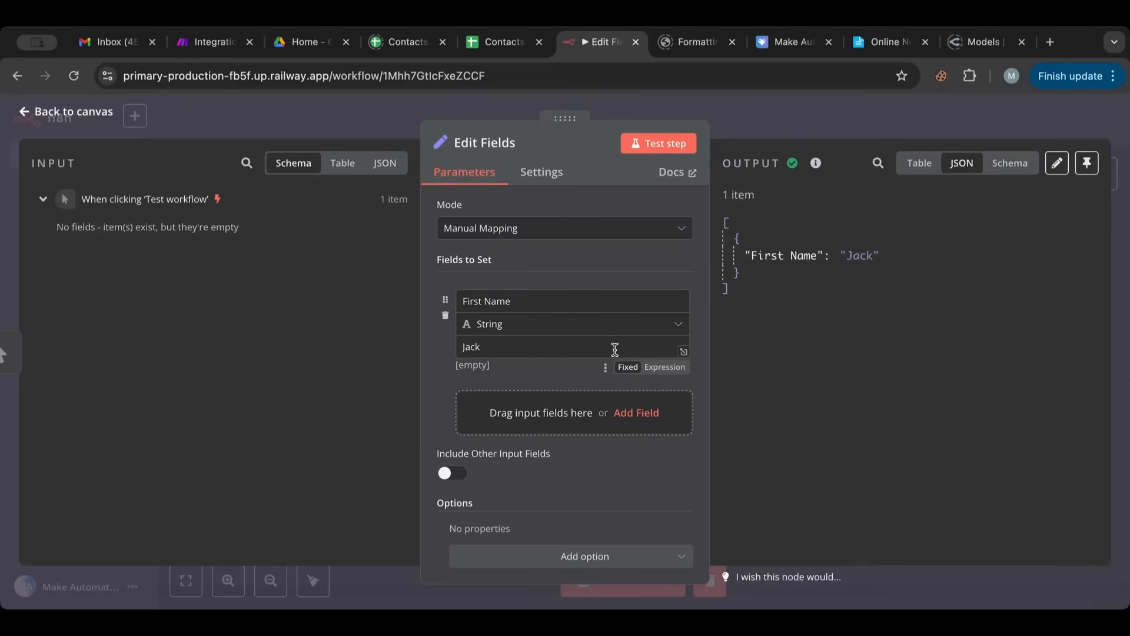
# - Add a second field to set, named Age, with type Number and value 43
pyautogui.click(567, 414)
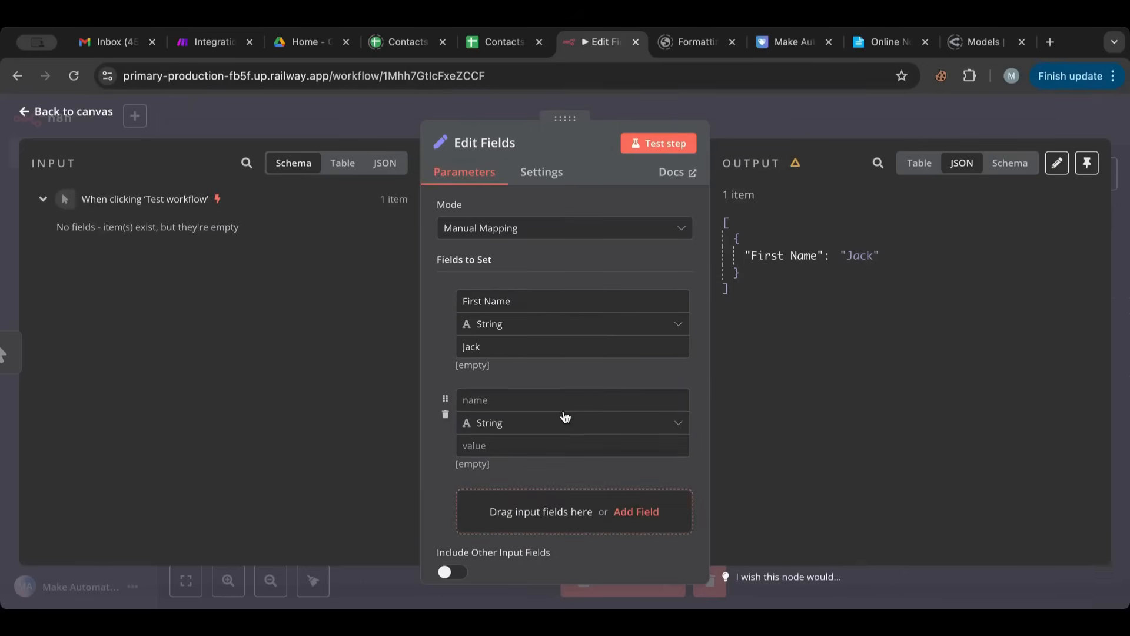
pyautogui.click(511, 423)
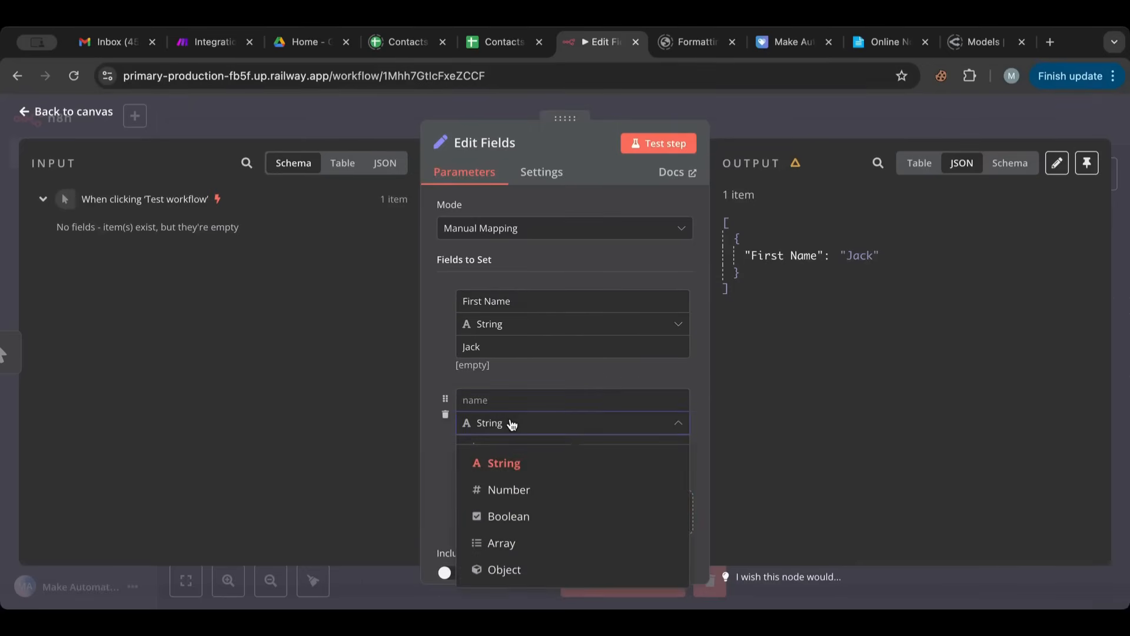
pyautogui.click(504, 484)
pyautogui.click(491, 400)
pyautogui.write('Age')
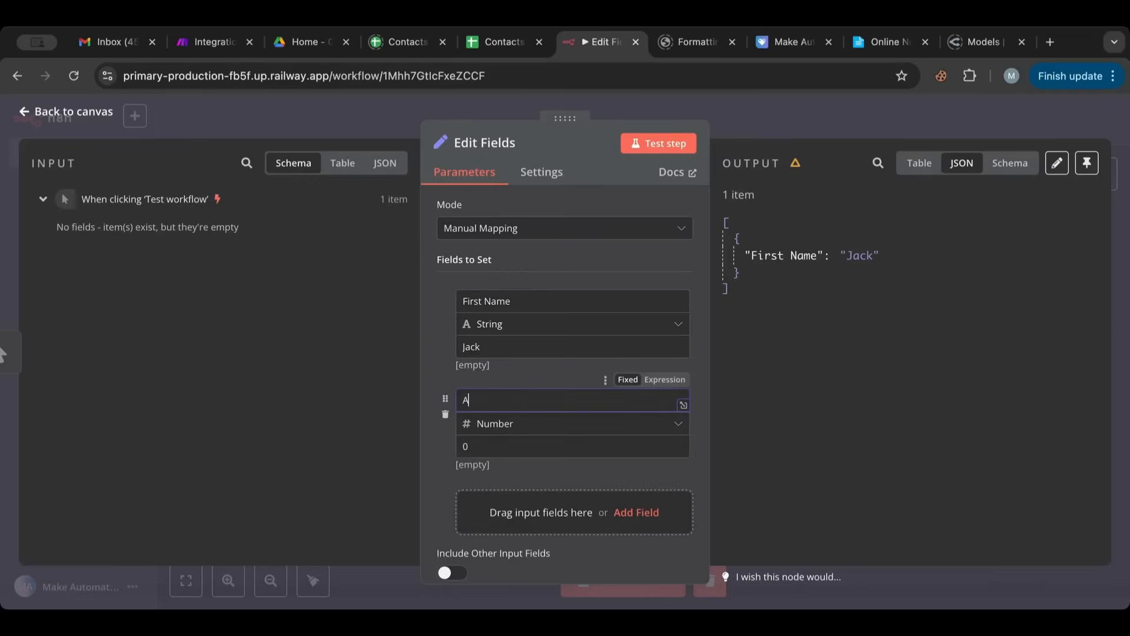
pyautogui.click(494, 447)
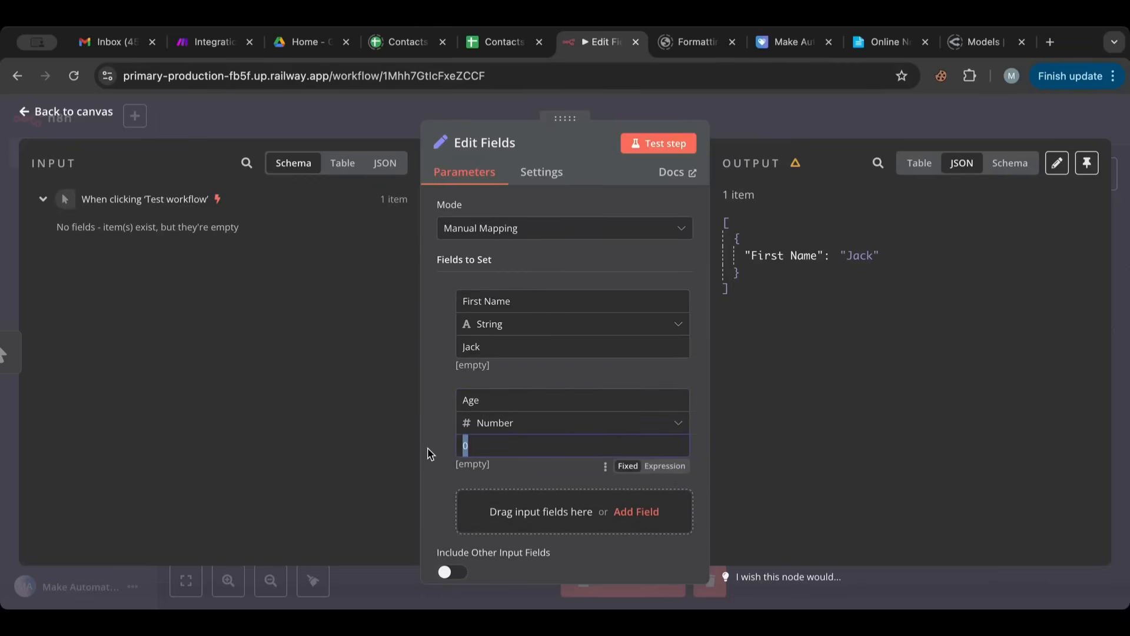
pyautogui.press('BackSpace')
pyautogui.moveTo(469, 448); pyautogui.dragTo(452, 449)
pyautogui.write('43')
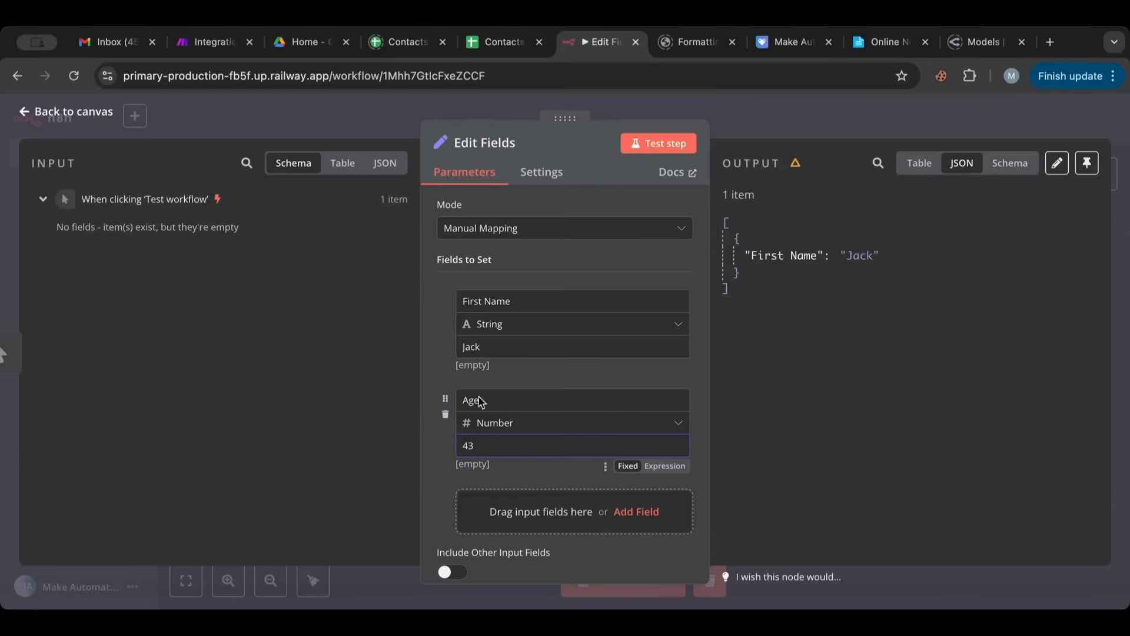
# - Test the Edit Fields node and compare how the Age number and First Name string appear in the JSON output
pyautogui.click(653, 143)
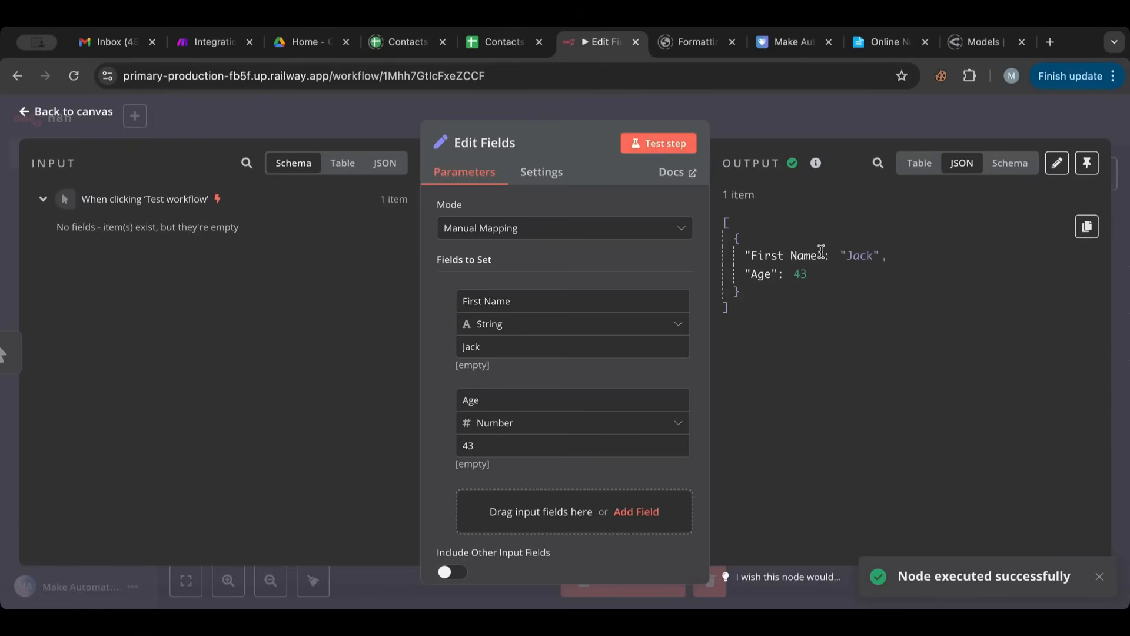
pyautogui.moveTo(811, 276); pyautogui.dragTo(787, 276)
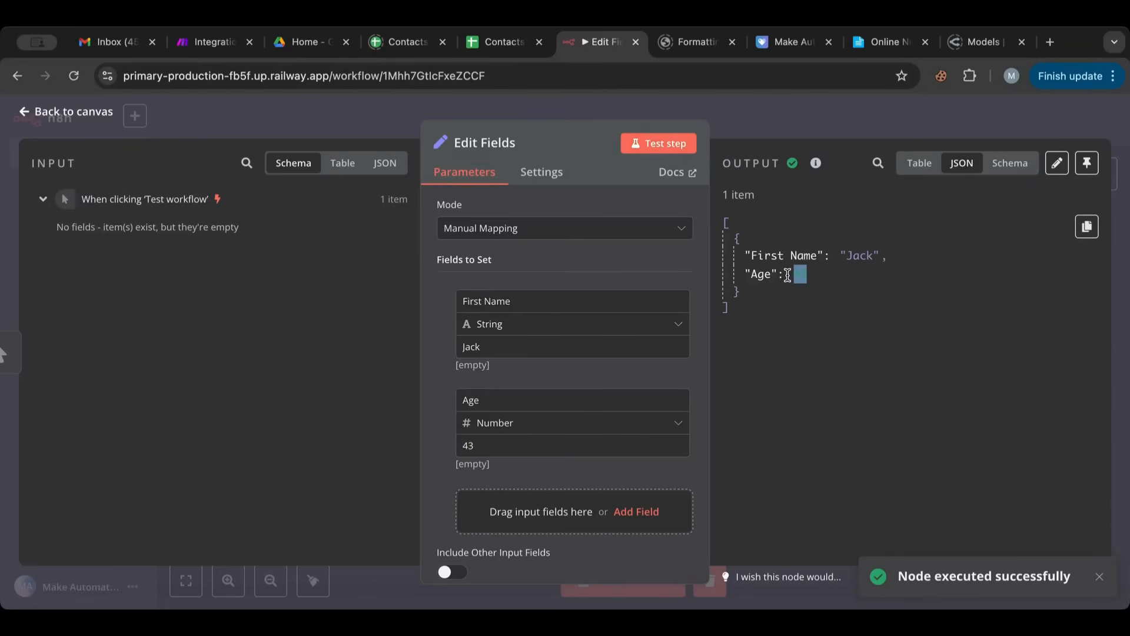
pyautogui.click(820, 331)
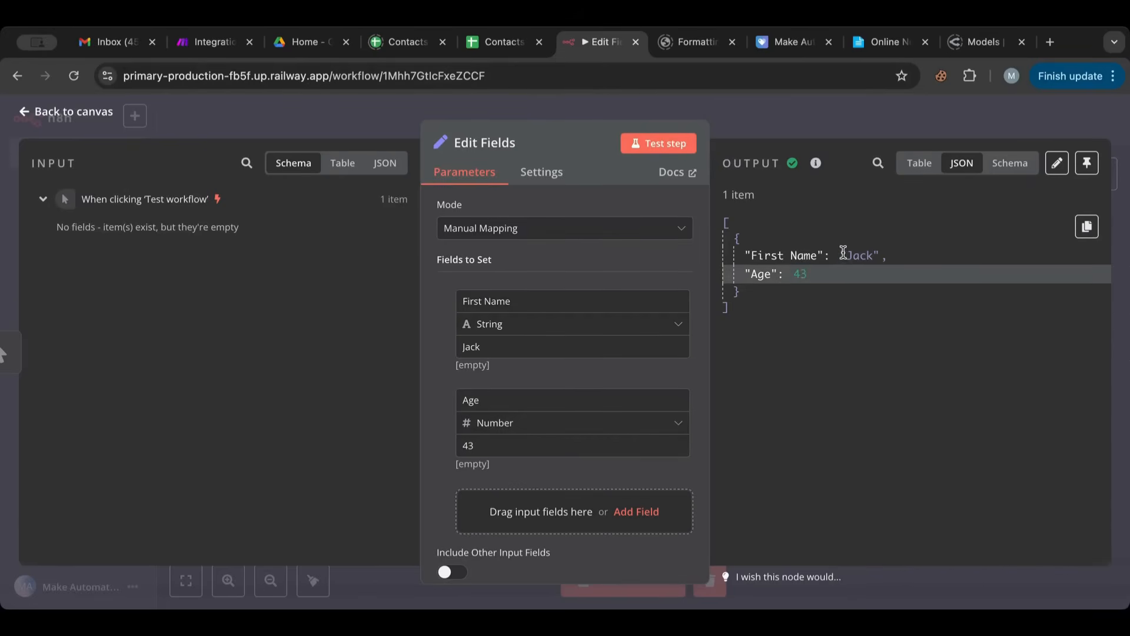
pyautogui.moveTo(843, 254); pyautogui.dragTo(871, 256)
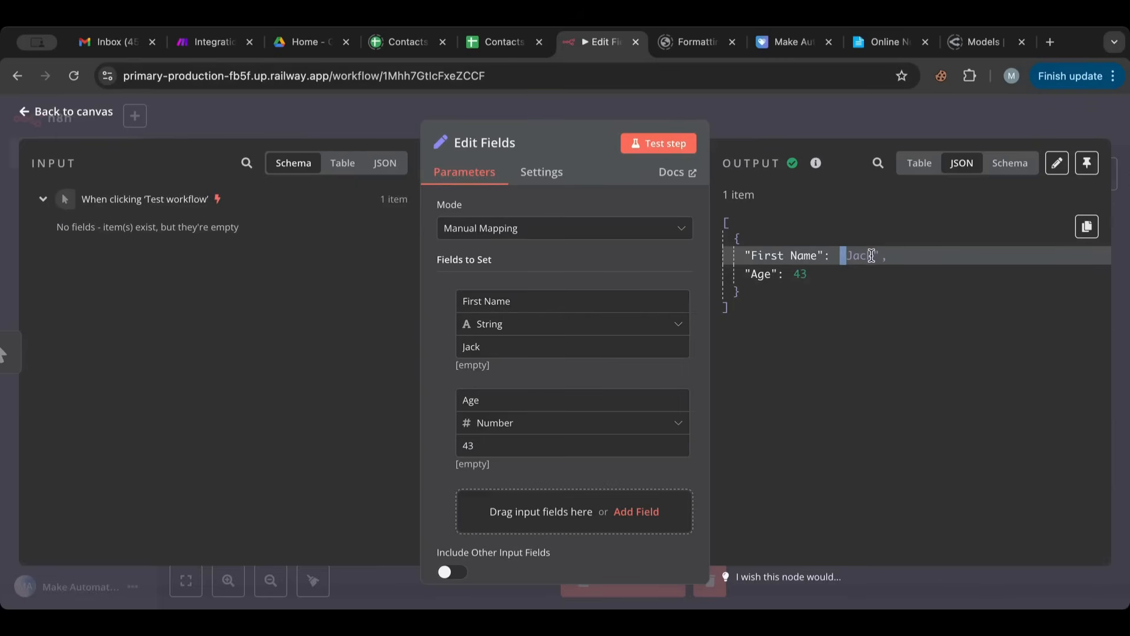
pyautogui.click(871, 255)
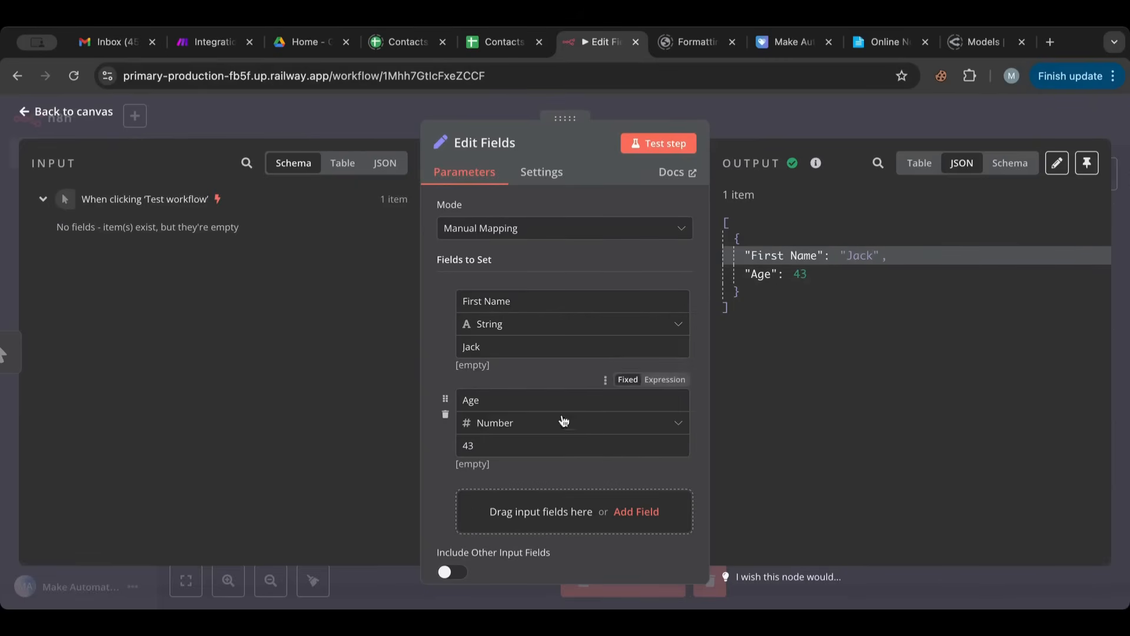
# - Add a Boolean field named Employed with the value true and test the Edit Fields node
pyautogui.scroll(-2, 530, 493)
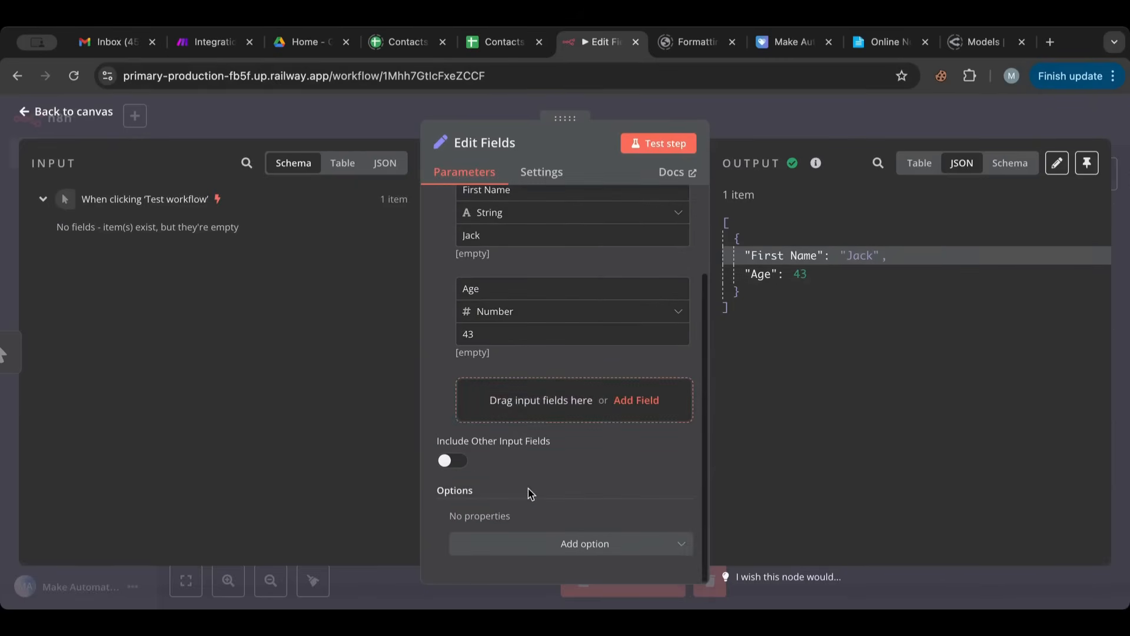
pyautogui.click(506, 401)
pyautogui.click(512, 411)
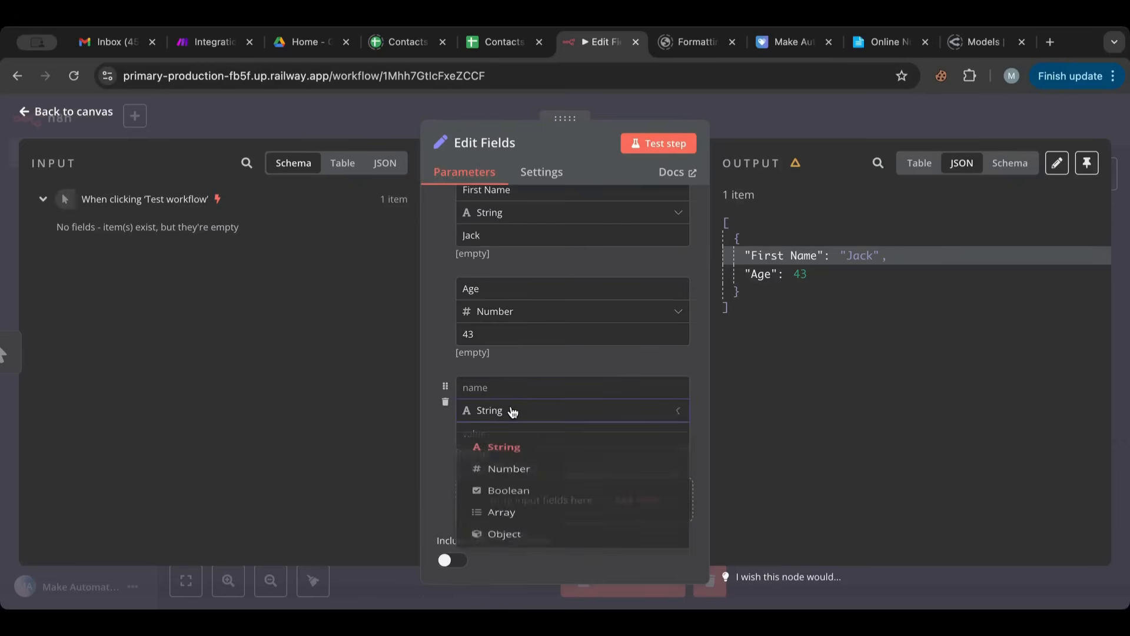
pyautogui.click(510, 496)
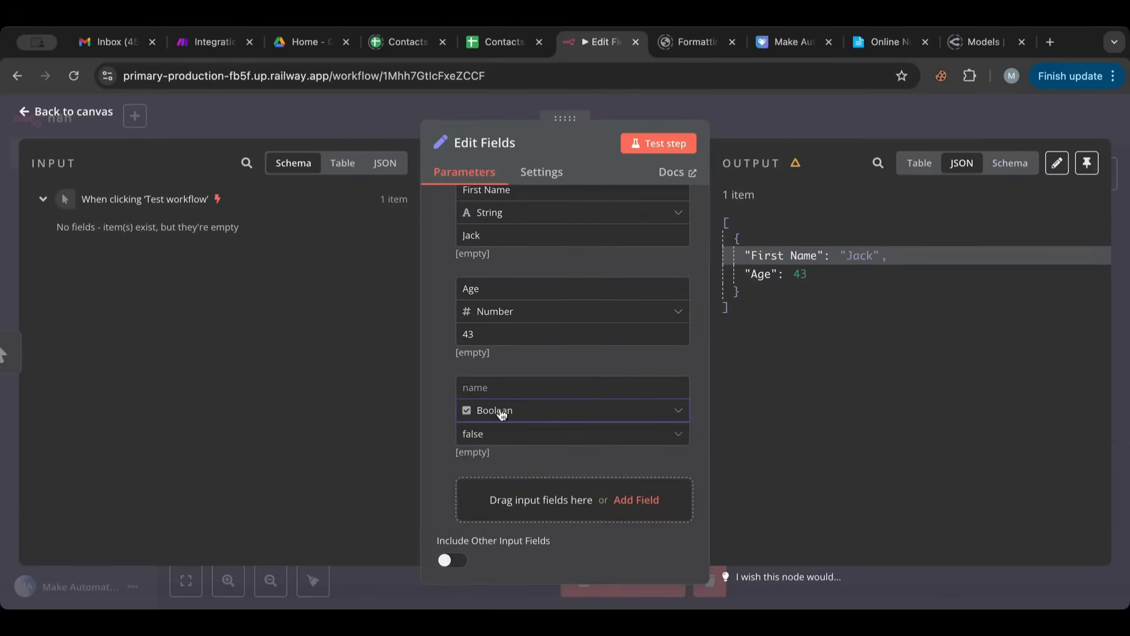
pyautogui.click(494, 386)
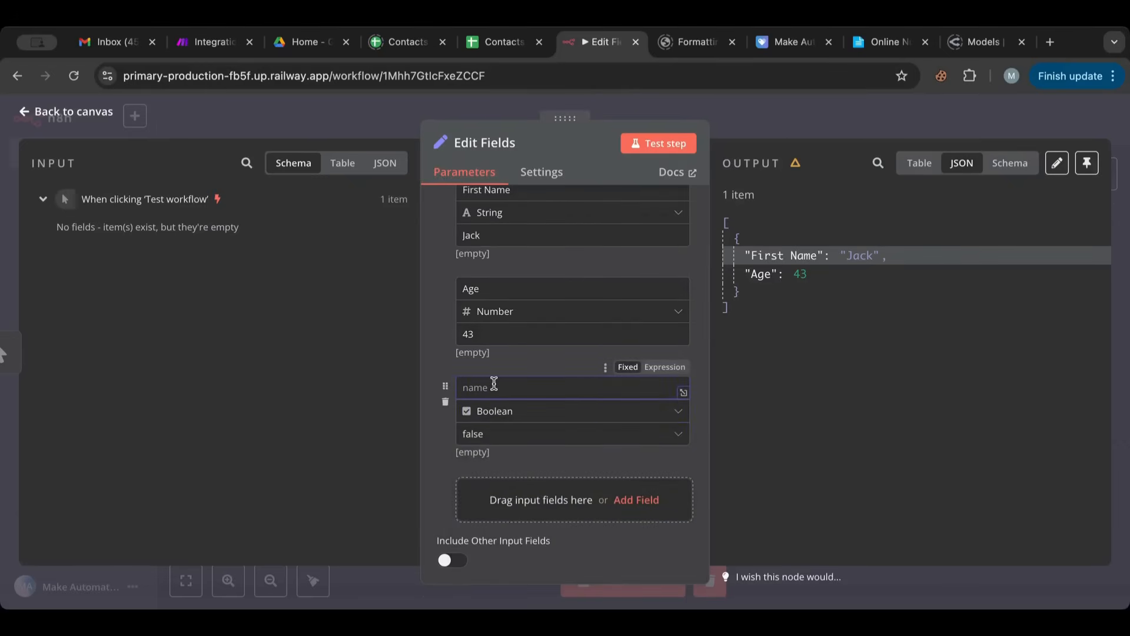
pyautogui.write('Employed')
pyautogui.click(497, 435)
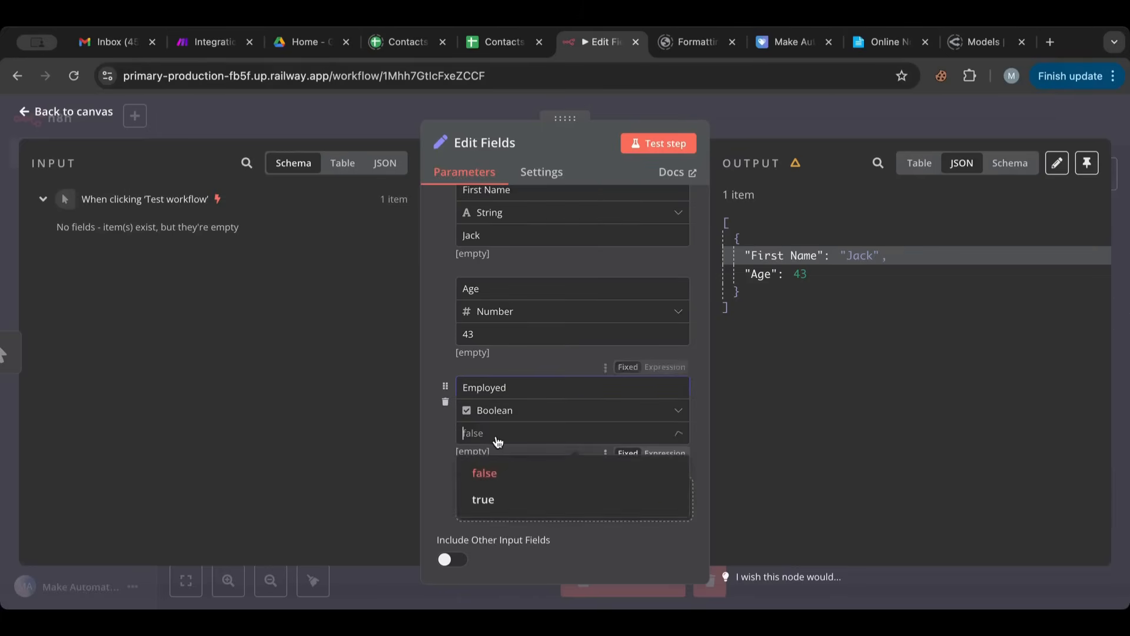
pyautogui.click(500, 501)
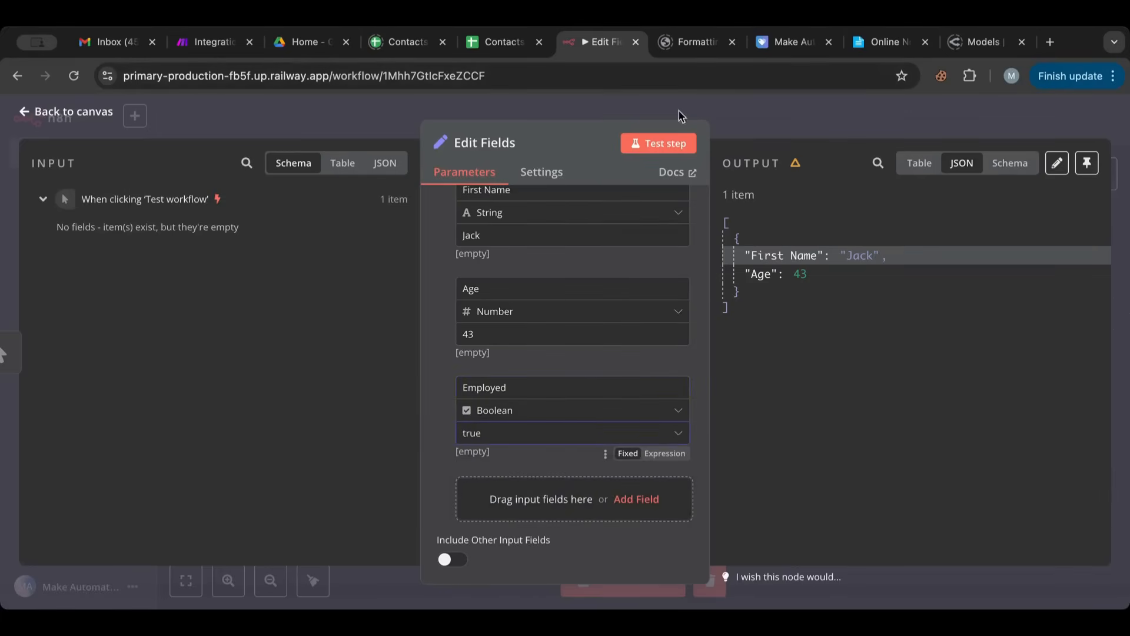
pyautogui.click(664, 143)
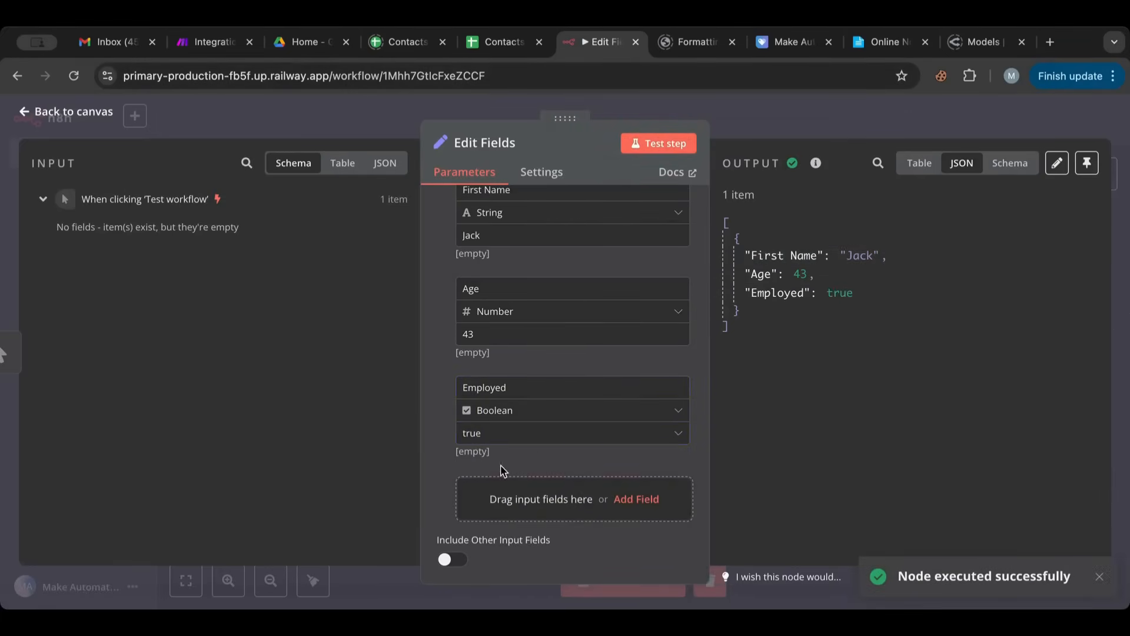
# - Add a fourth field to set, with type Array and the name Skills
pyautogui.click(514, 483)
pyautogui.scroll(-3, 513, 478)
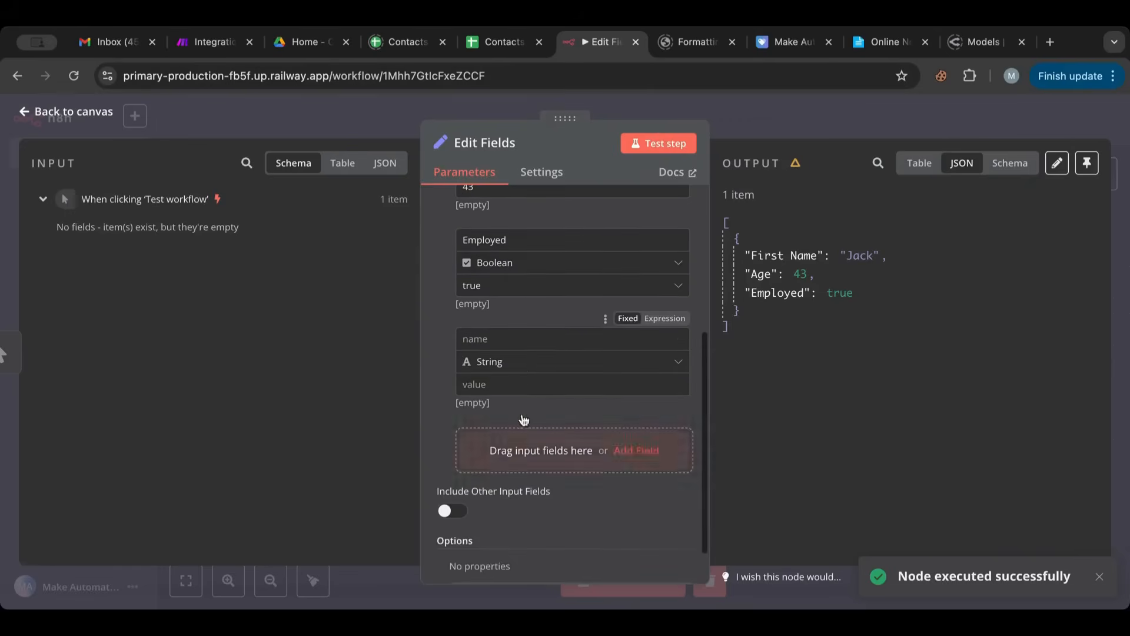
pyautogui.click(532, 361)
pyautogui.click(503, 482)
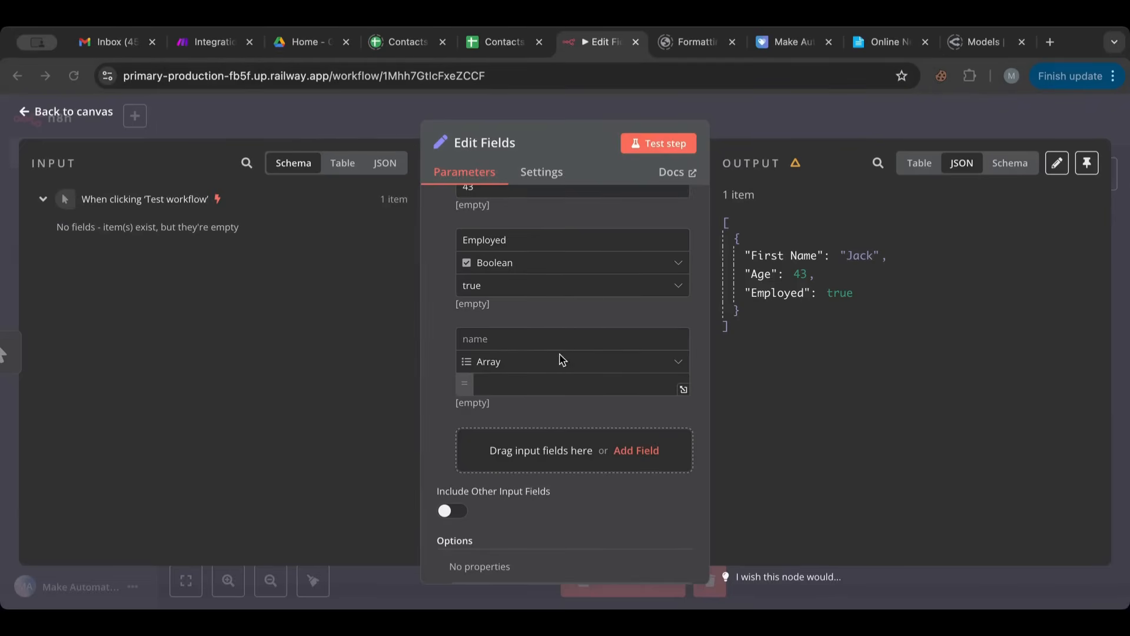
pyautogui.click(528, 343)
pyautogui.click(505, 334)
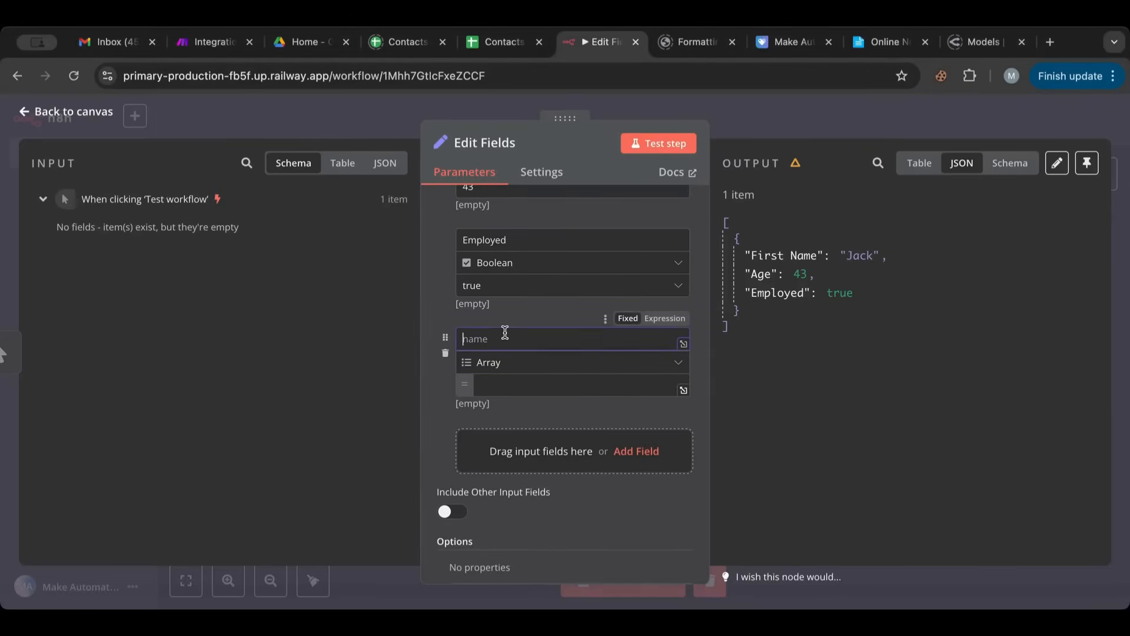
pyautogui.write('Skills')
# - Start the Skills field's value as an expression containing an empty array, {{ [] }}
pyautogui.click(500, 383)
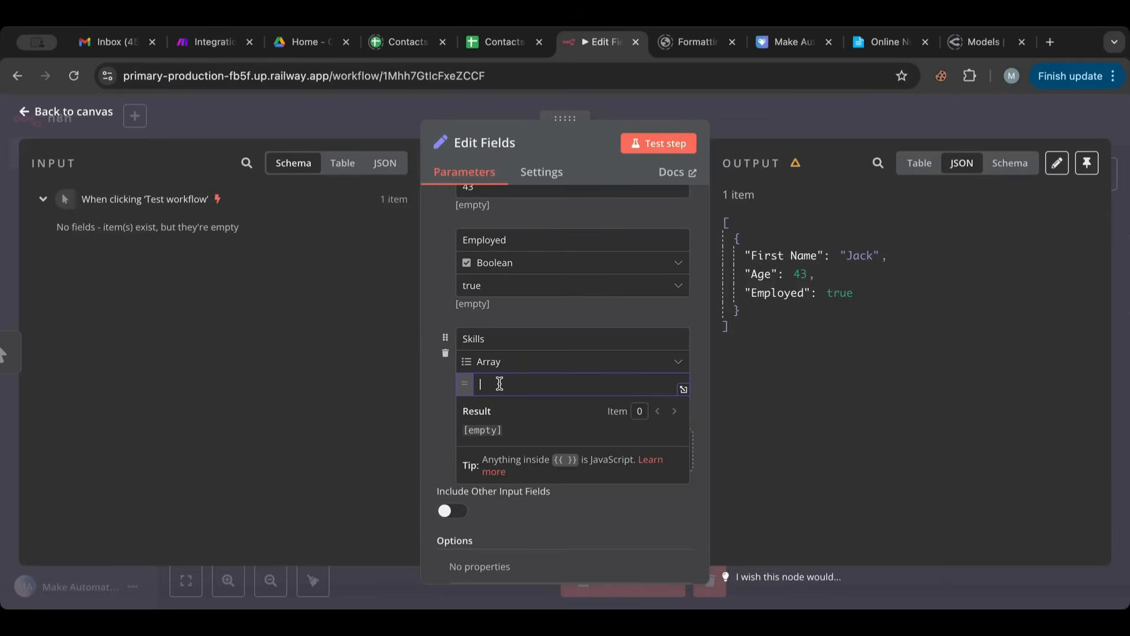
pyautogui.click(548, 316)
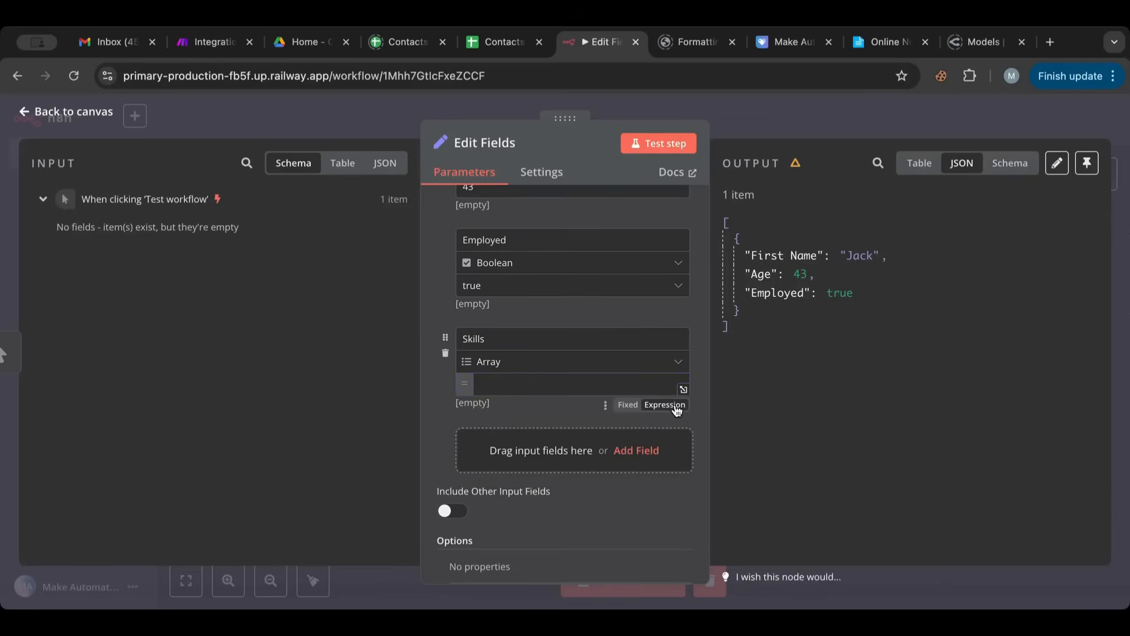
pyautogui.click(638, 406)
pyautogui.click(661, 405)
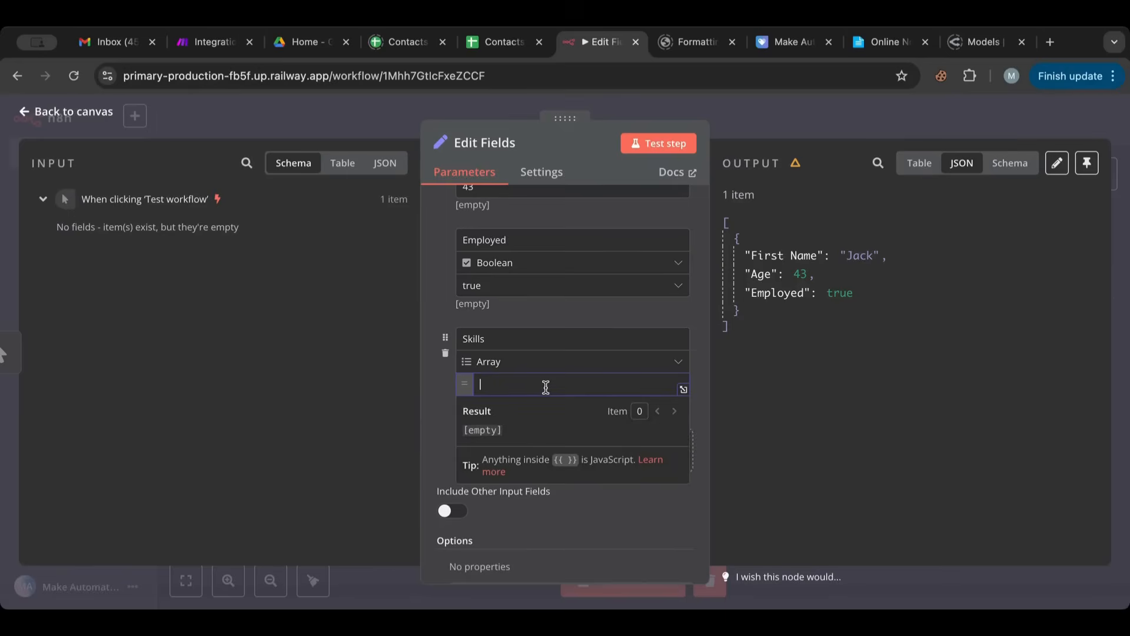
pyautogui.write('{{')
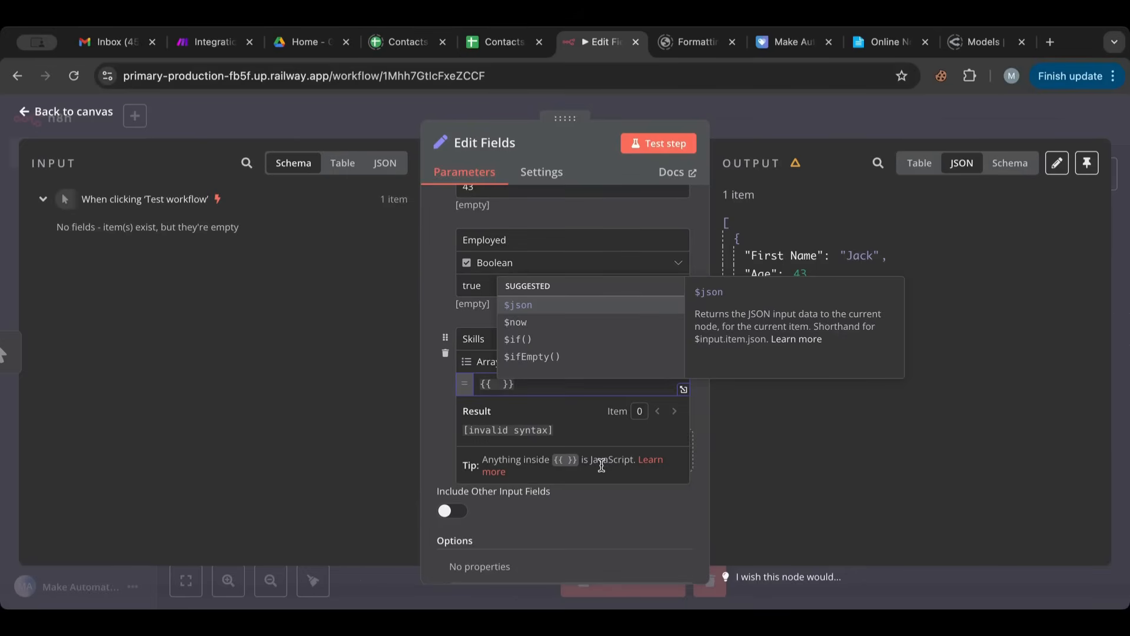
pyautogui.write('[')
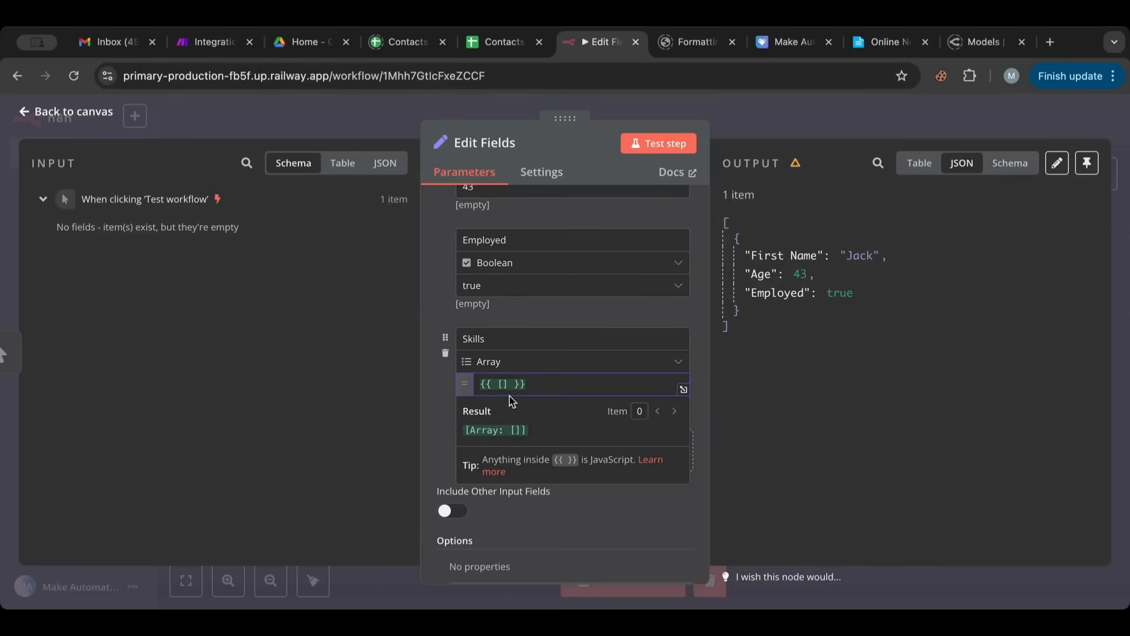
pyautogui.write('"Boxing')
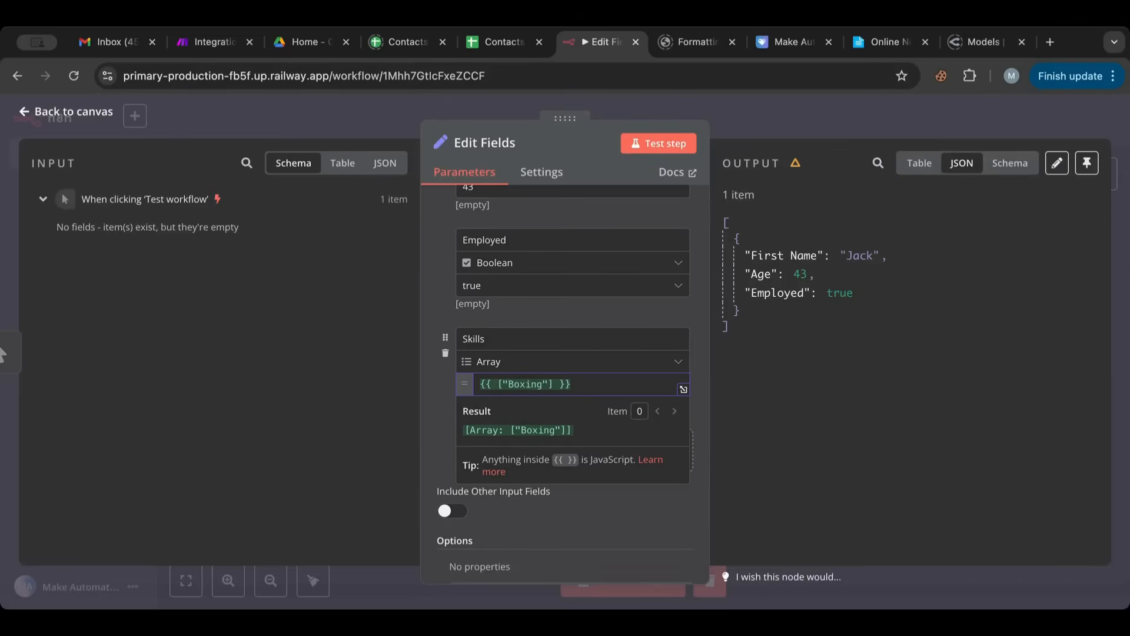
pyautogui.write('", "Swim')
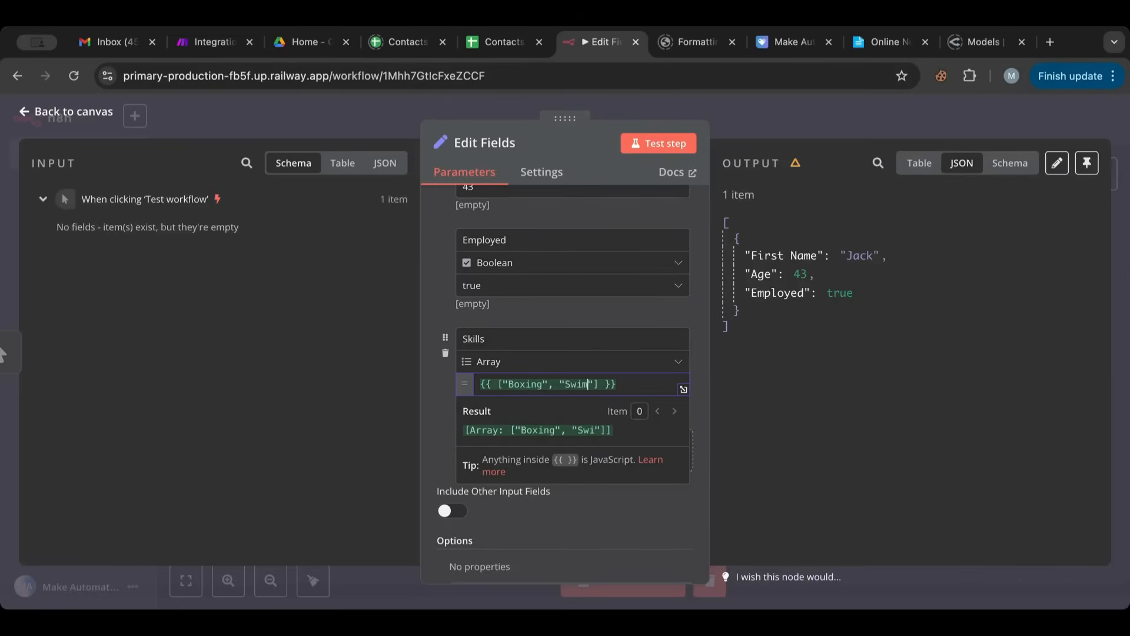
pyautogui.write('ming"')
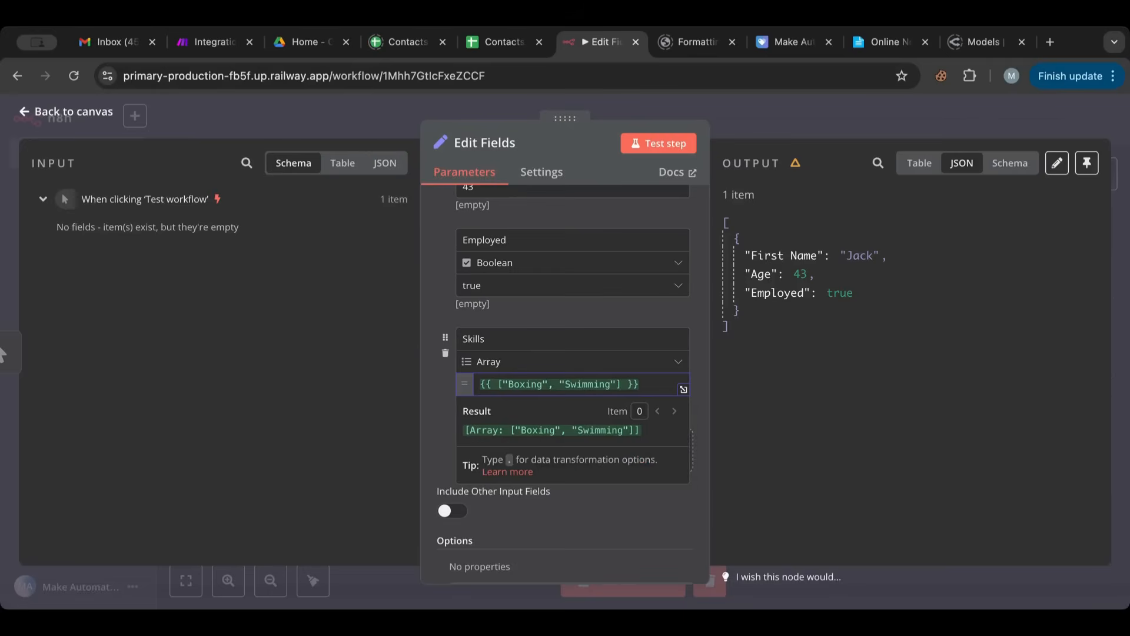
pyautogui.write(', "readin')
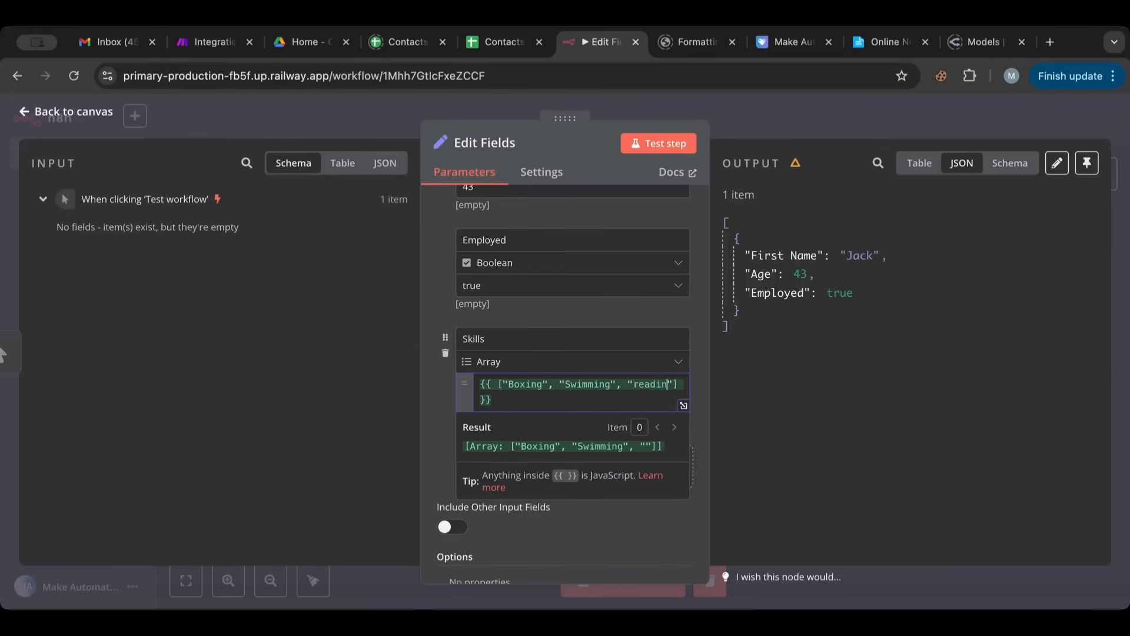
# - Fill the array in the Skills expression with the strings "Boxing", "Swimming" and "Reading"
pyautogui.press('BackSpace')
pyautogui.press('BackSpace')
pyautogui.press('BackSpace')
pyautogui.press('BackSpace')
pyautogui.press('BackSpace')
pyautogui.press('BackSpace')
pyautogui.write('R')
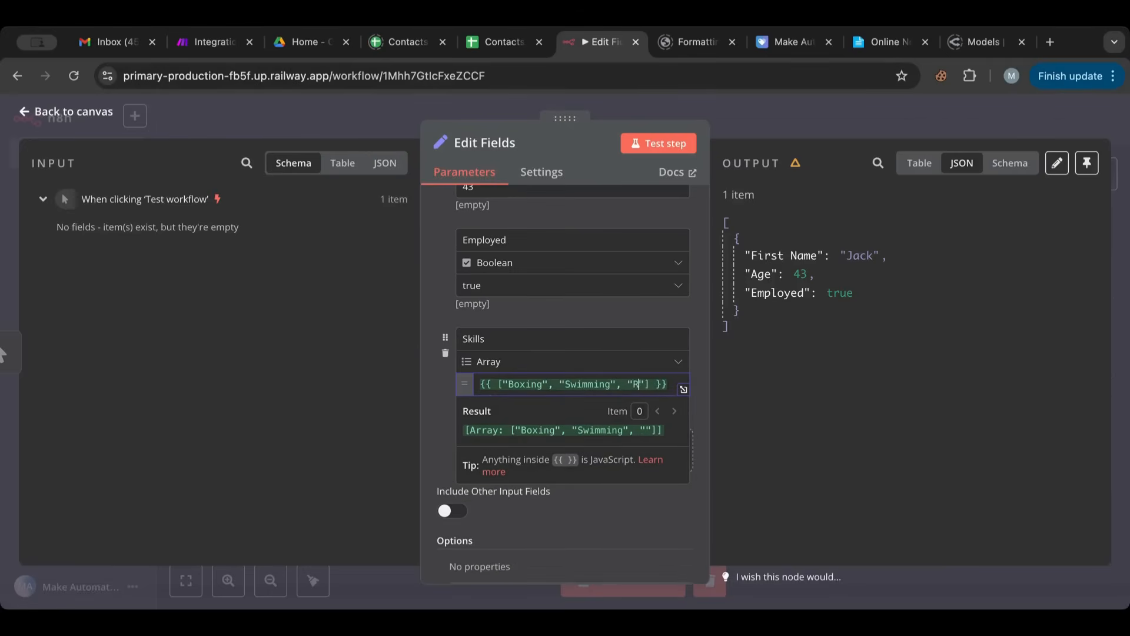
pyautogui.write('eading')
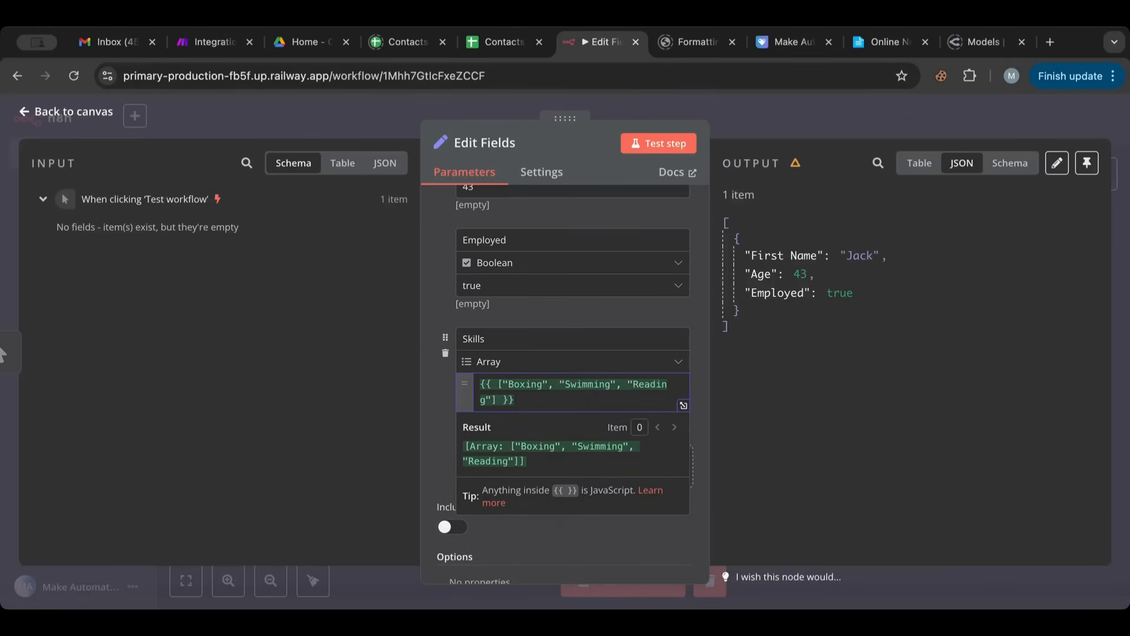
pyautogui.click(495, 399)
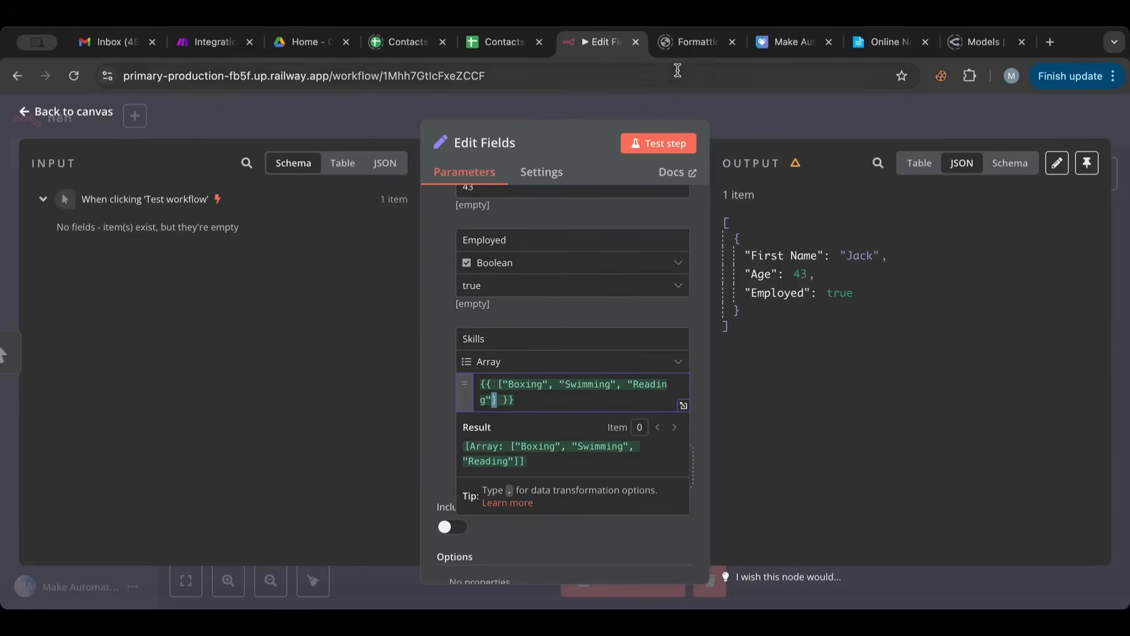
# - Test the Edit Fields node, then collapse and expand the Skills array in the JSON output
pyautogui.click(662, 145)
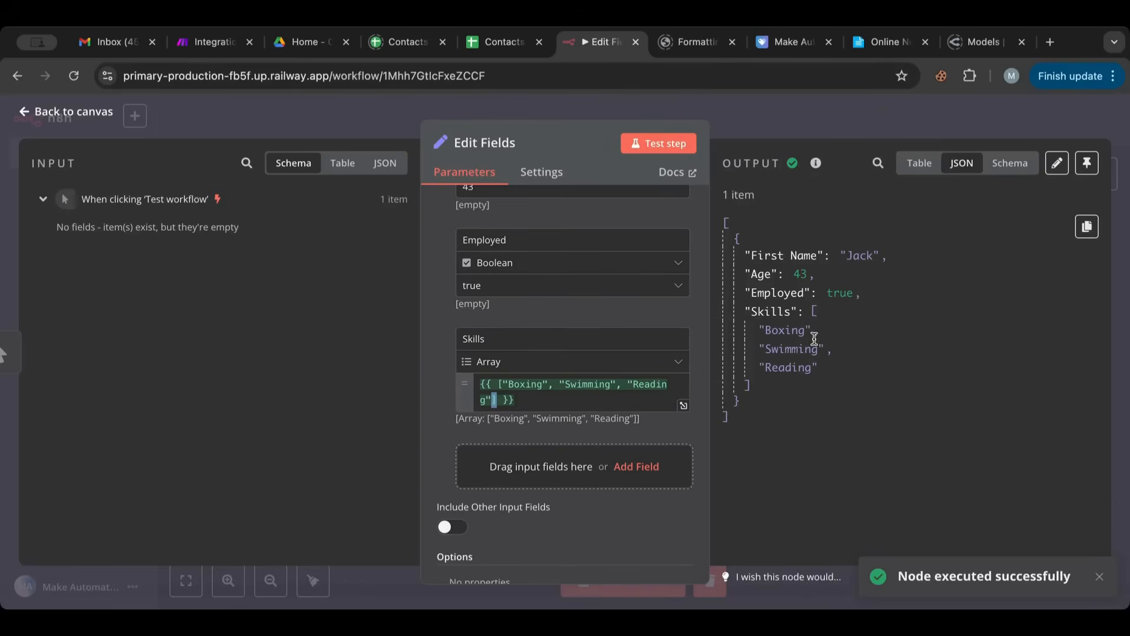
pyautogui.click(816, 312)
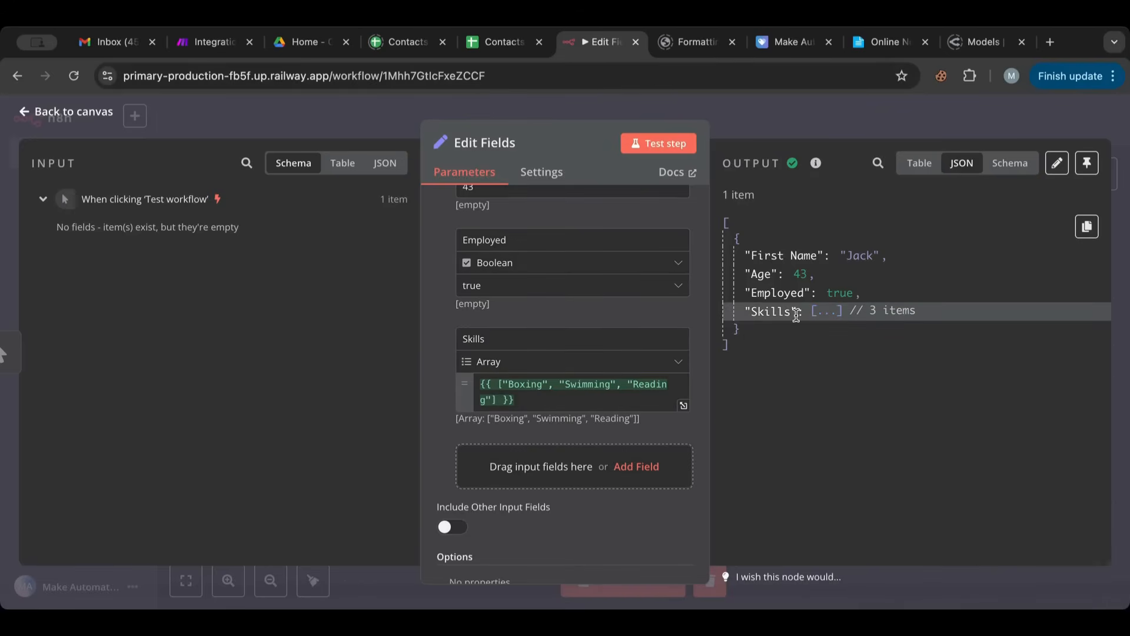
pyautogui.click(814, 313)
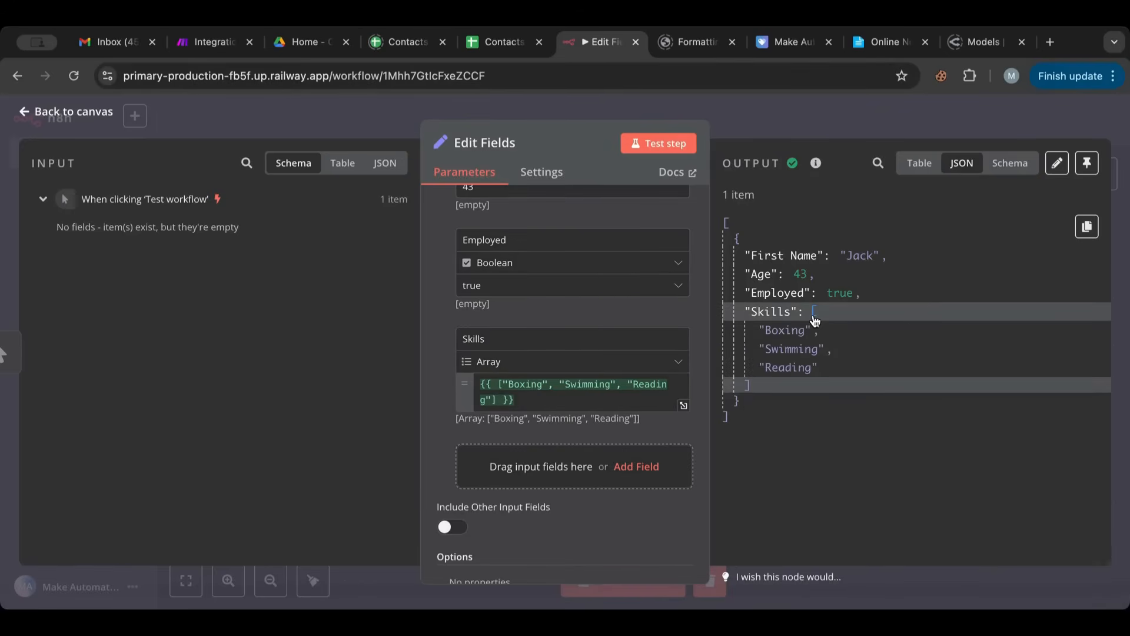
# - Add a fifth field to set, with type Object and the name Family
pyautogui.click(506, 467)
pyautogui.scroll(-2, 498, 480)
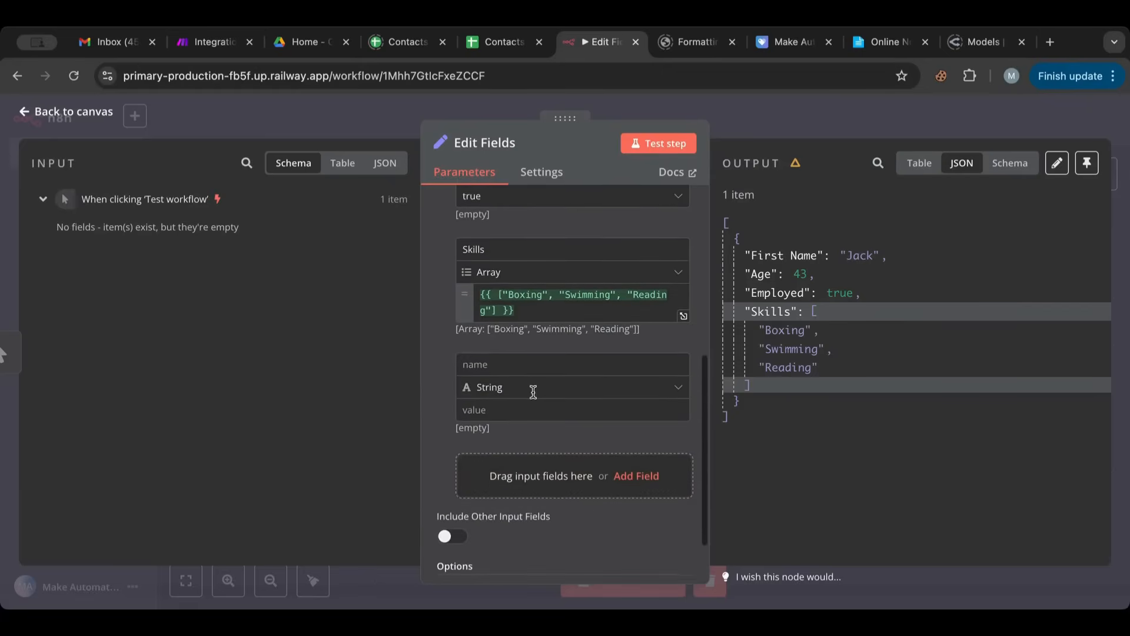
pyautogui.click(536, 388)
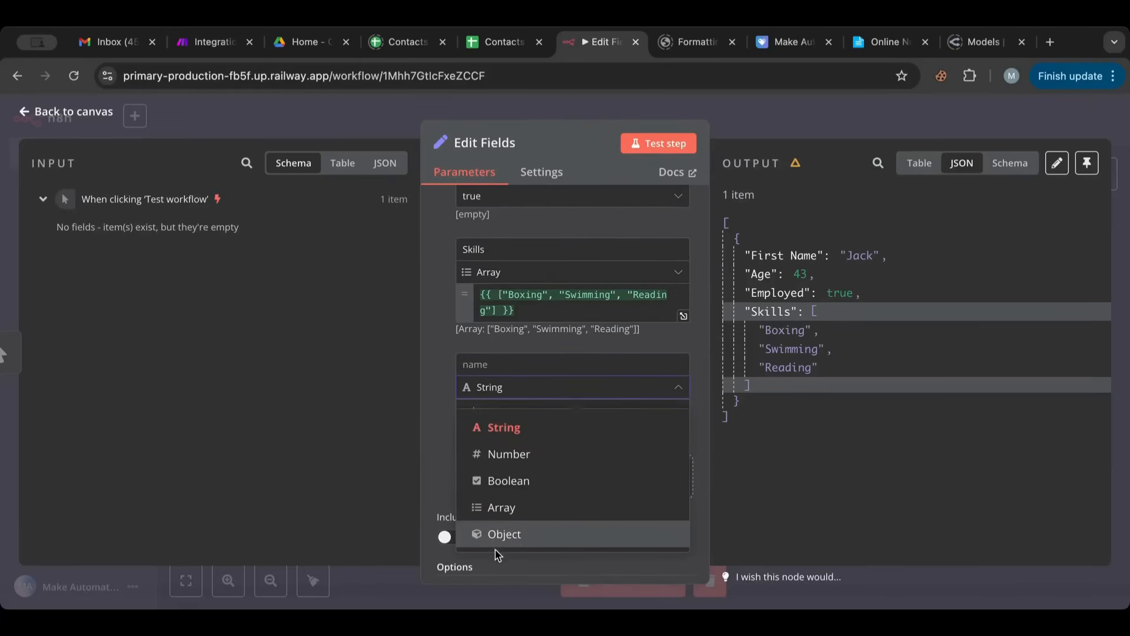
pyautogui.click(500, 534)
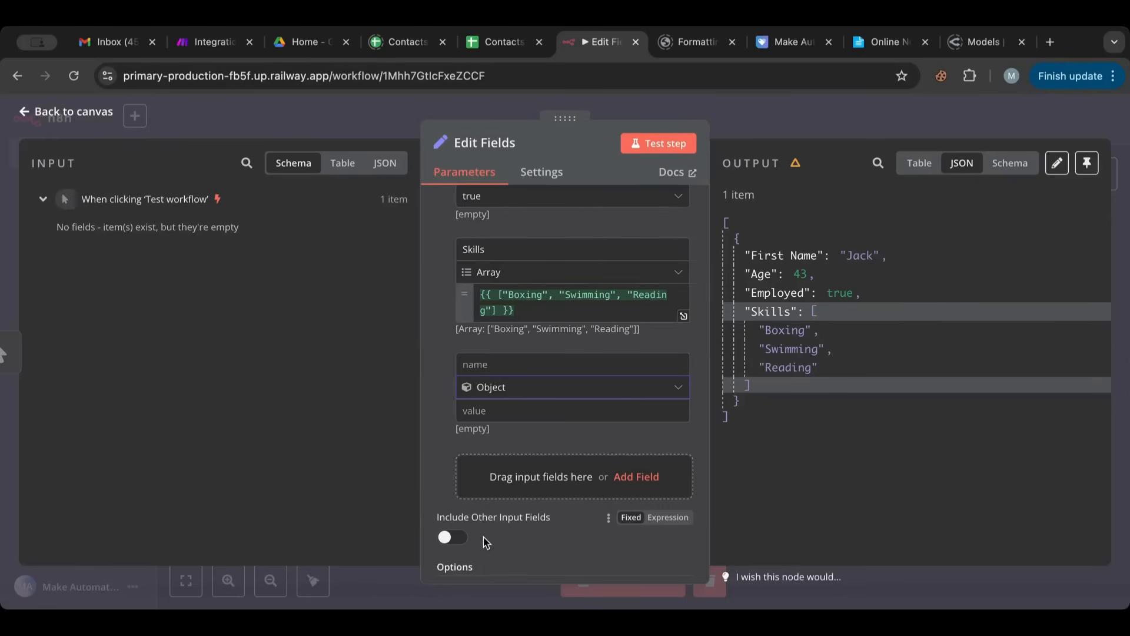
pyautogui.click(507, 365)
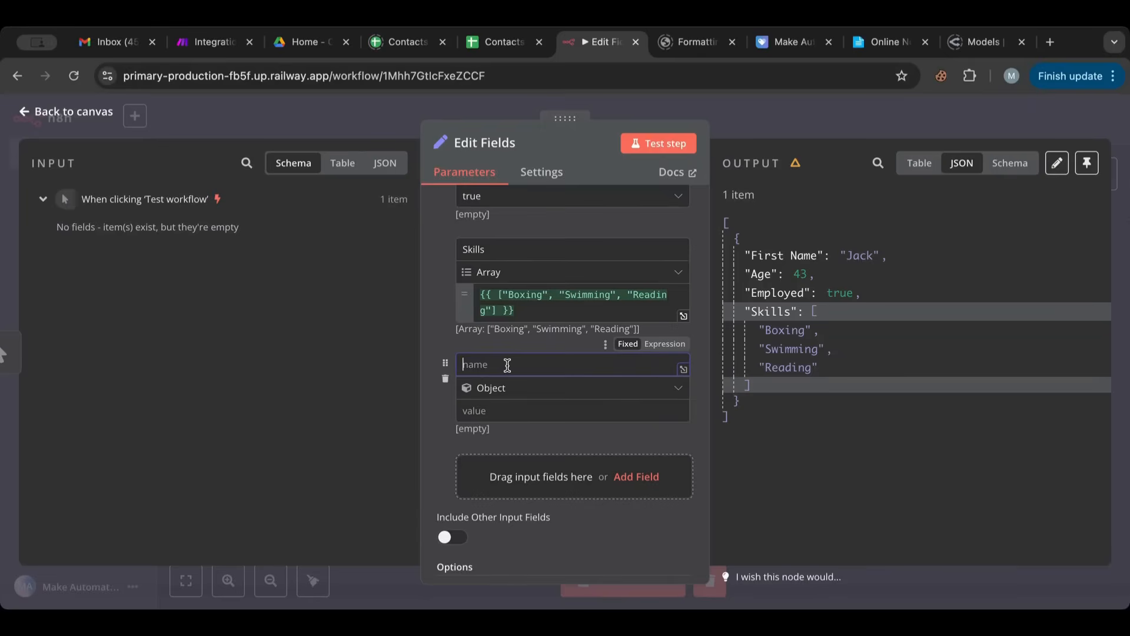
pyautogui.write('K')
pyautogui.press('BackSpace')
pyautogui.write('Family')
# - Switch the Family field's value to an expression and start it with an empty object, {{ {} }}
pyautogui.click(533, 412)
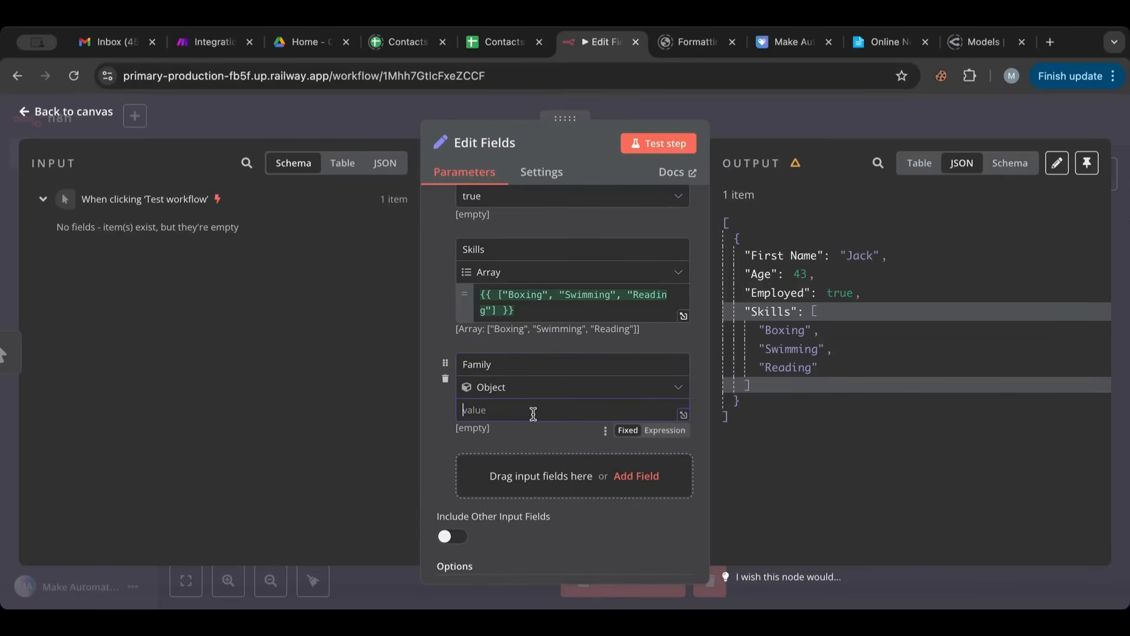
pyautogui.click(665, 430)
pyautogui.write('{{')
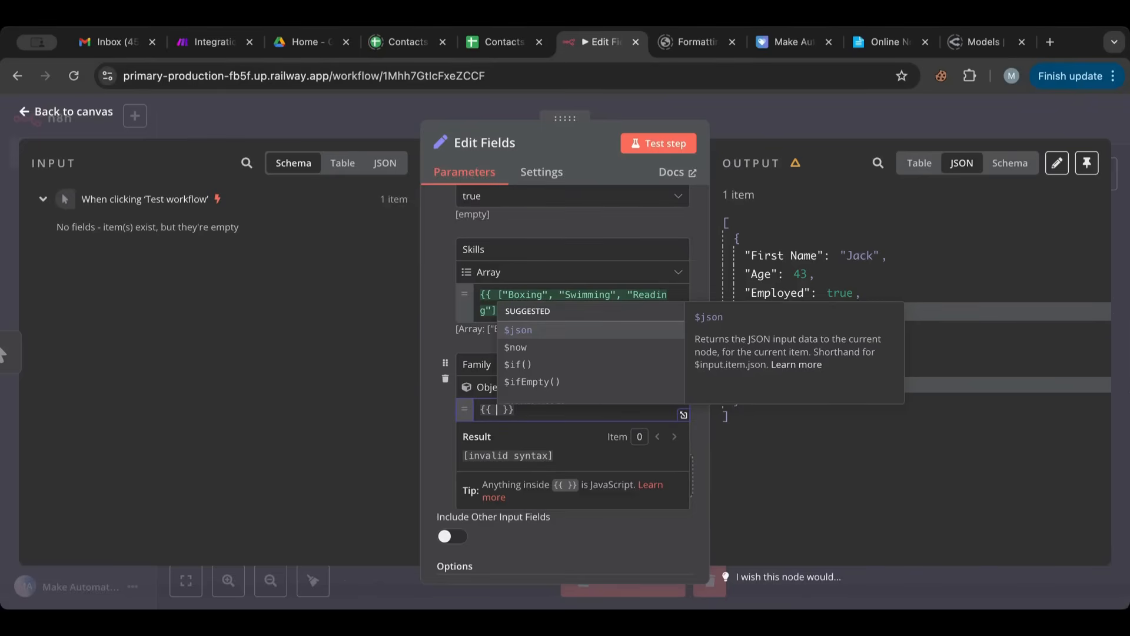
pyautogui.write('{')
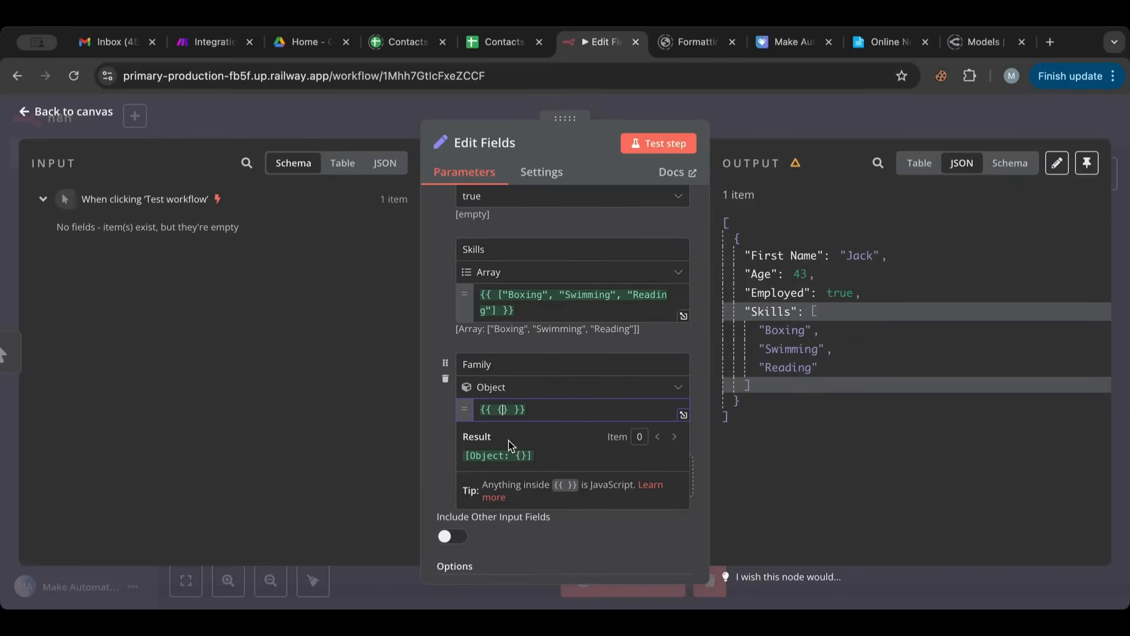
# - Add the key "firstname" to the Family object with the family member's first name as a string value
pyautogui.write('"')
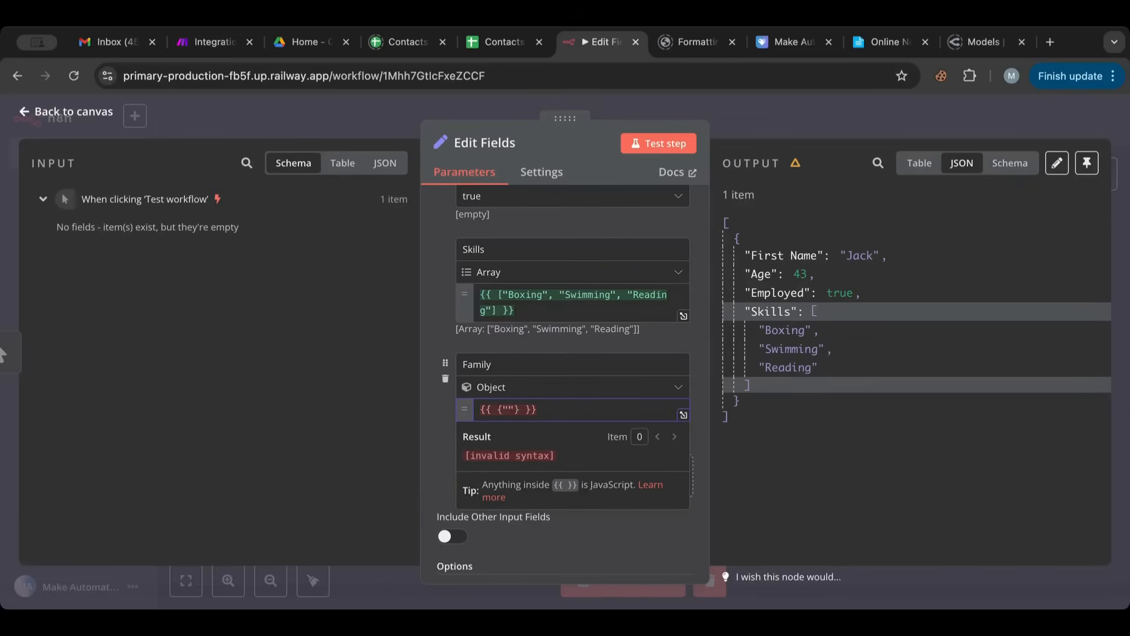
pyautogui.write('firstname": "')
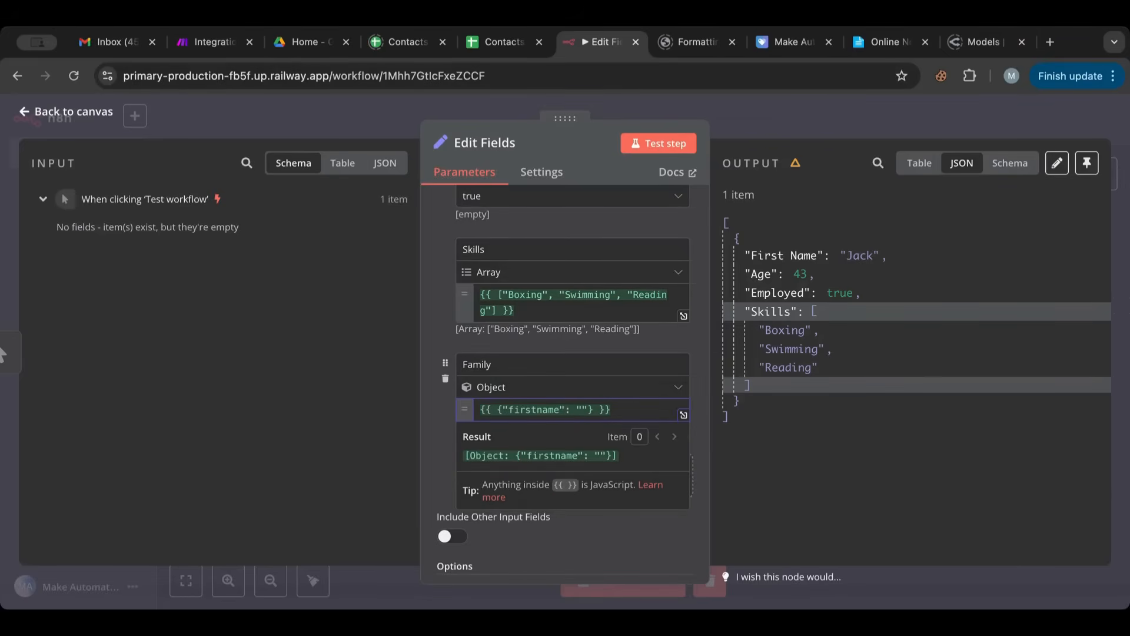
pyautogui.write('lill')
pyautogui.press('BackSpace')
pyautogui.press('BackSpace')
pyautogui.press('BackSpace')
pyautogui.press('BackSpace')
pyautogui.write('Lilly')
pyautogui.write(', ')
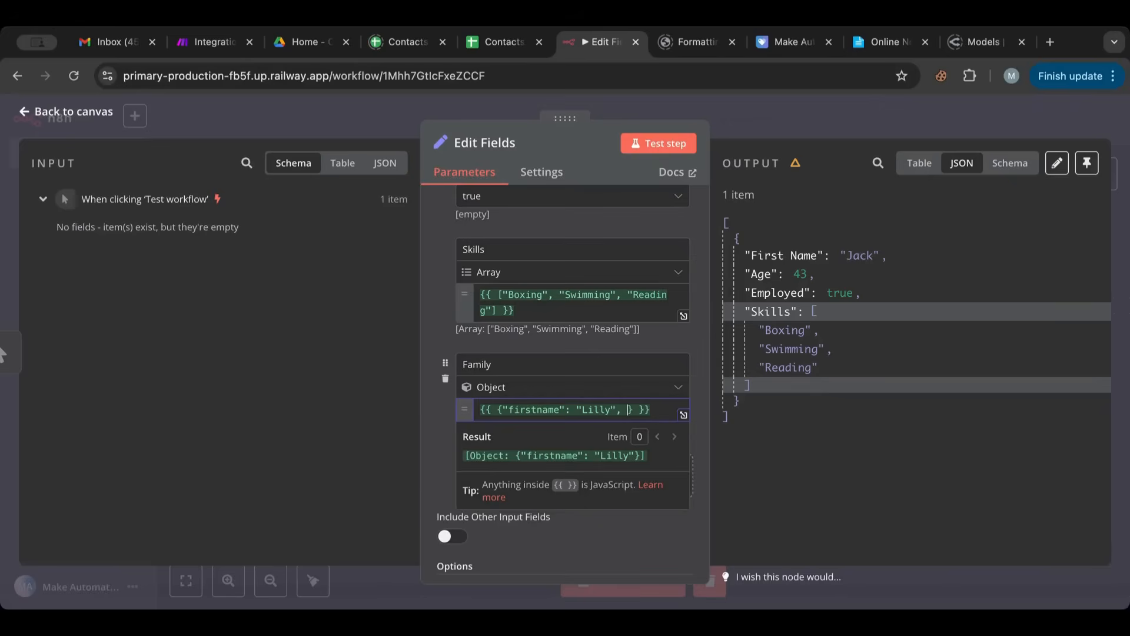
pyautogui.write('"')
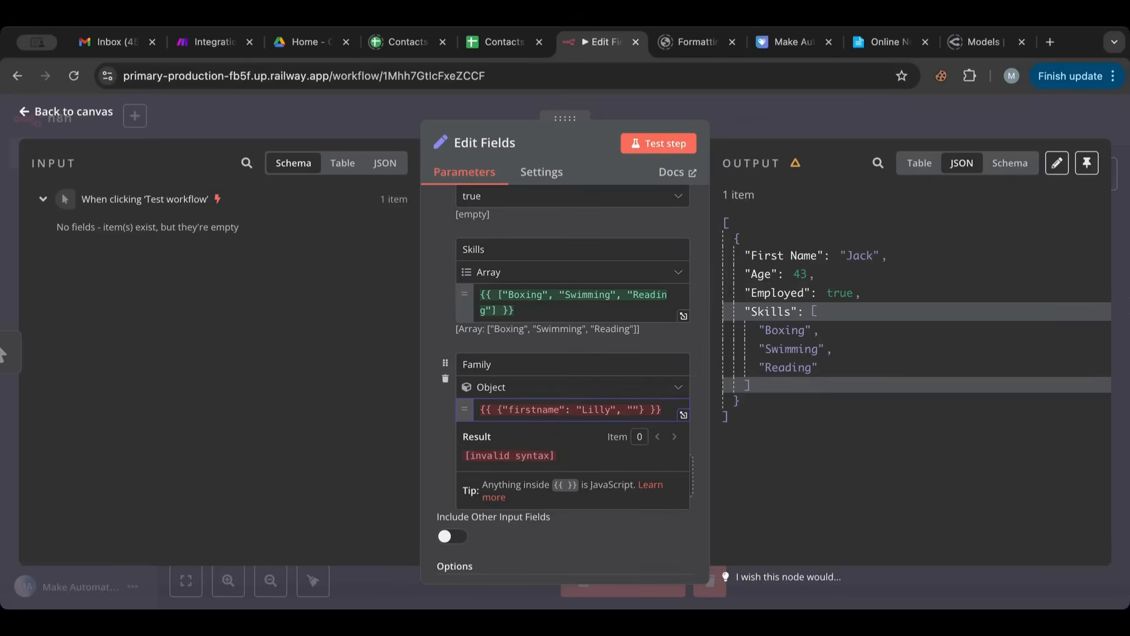
pyautogui.write('lastname')
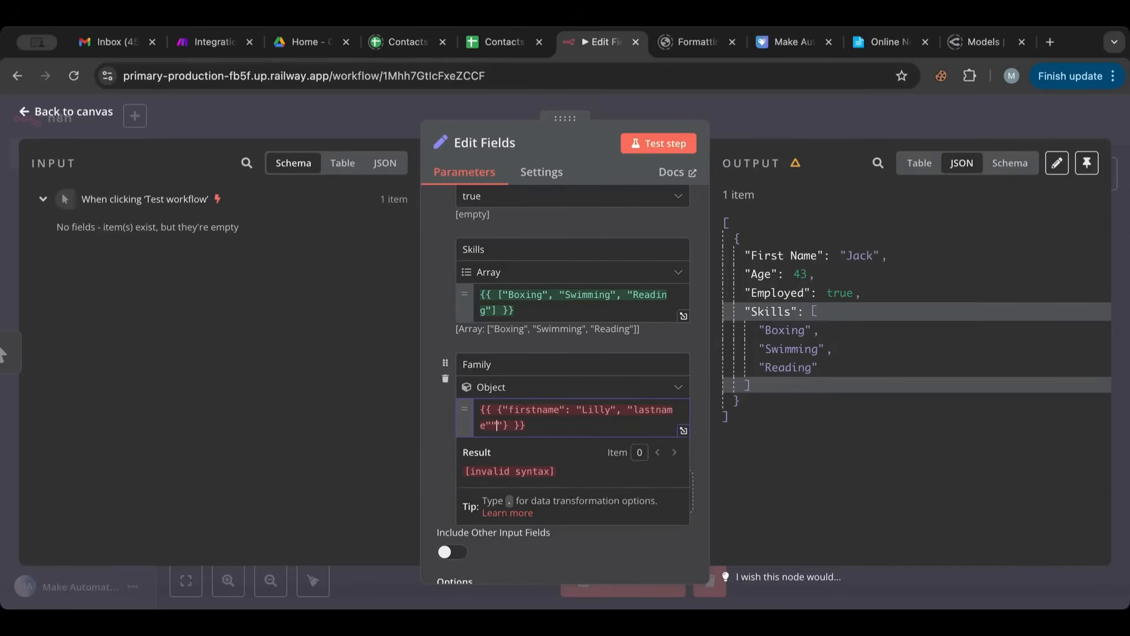
pyautogui.write('""')
# - Add a second key, "lastname", to the Family object with the family member's last name as a string value
pyautogui.press('BackSpace')
pyautogui.write(': ')
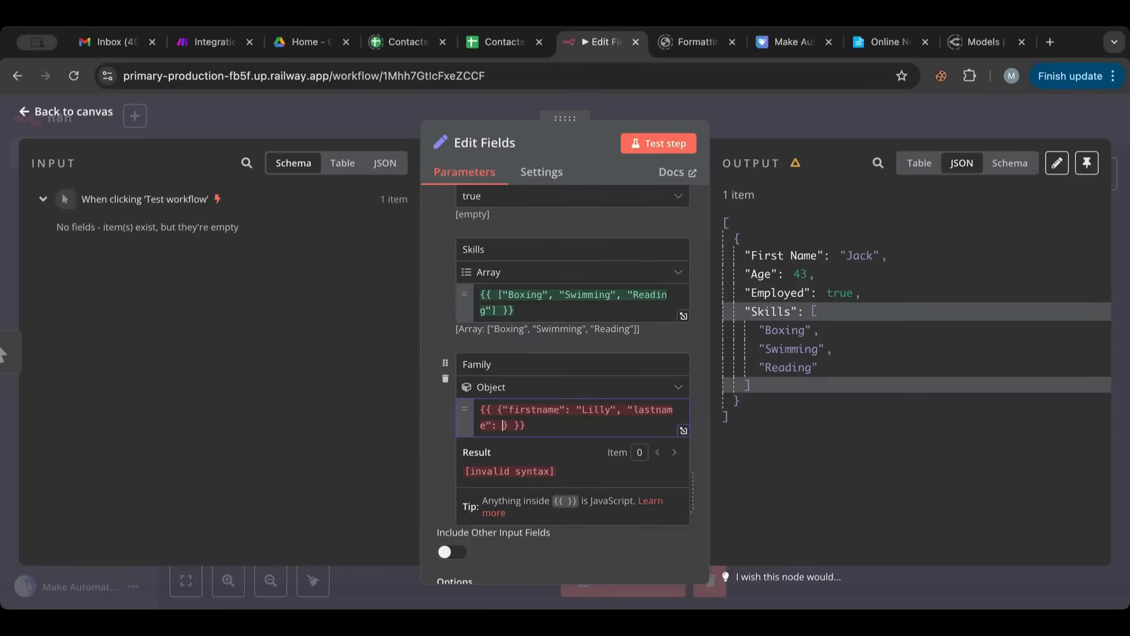
pyautogui.write('"')
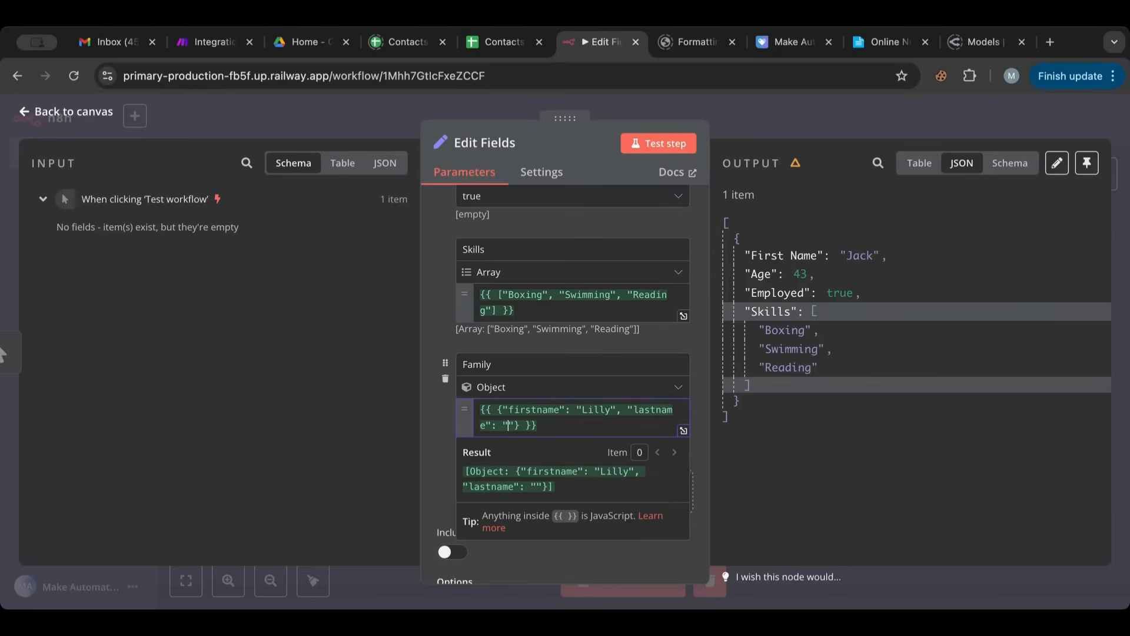
pyautogui.write('Lyon')
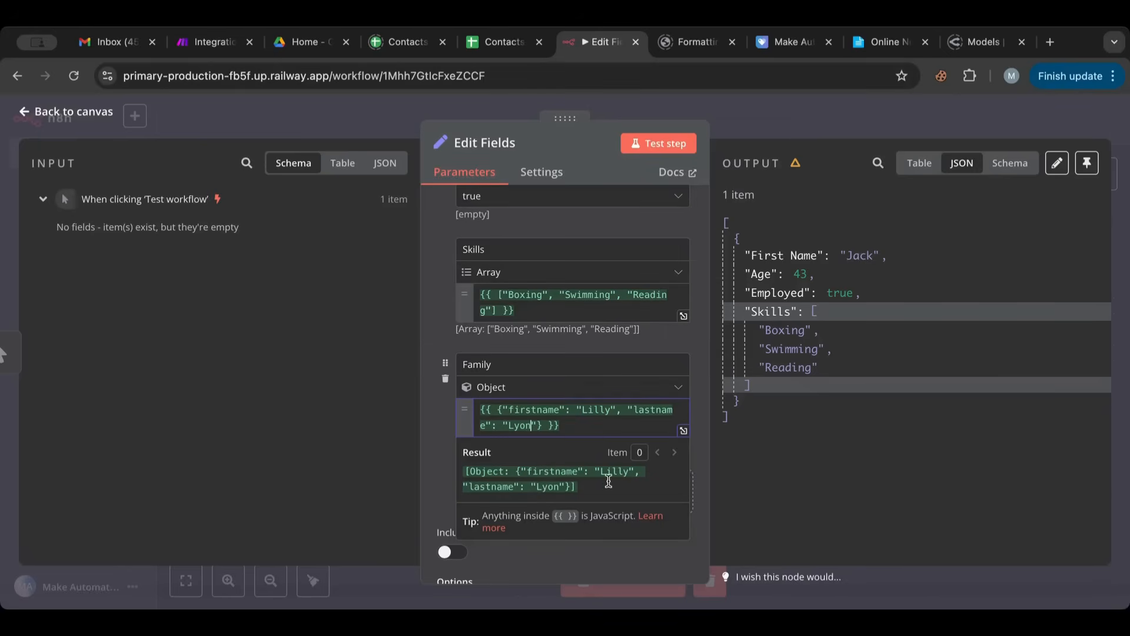
# - Test the Edit Fields node, then collapse and expand the Family object and the whole item in the JSON output
pyautogui.click(657, 146)
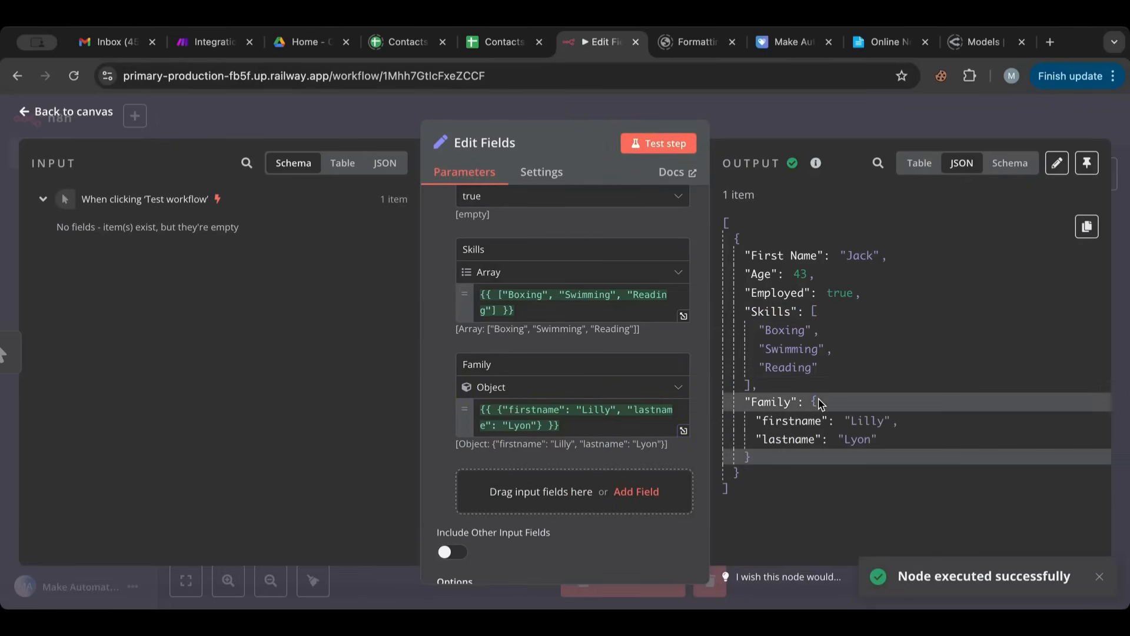
pyautogui.click(814, 403)
pyautogui.click(815, 402)
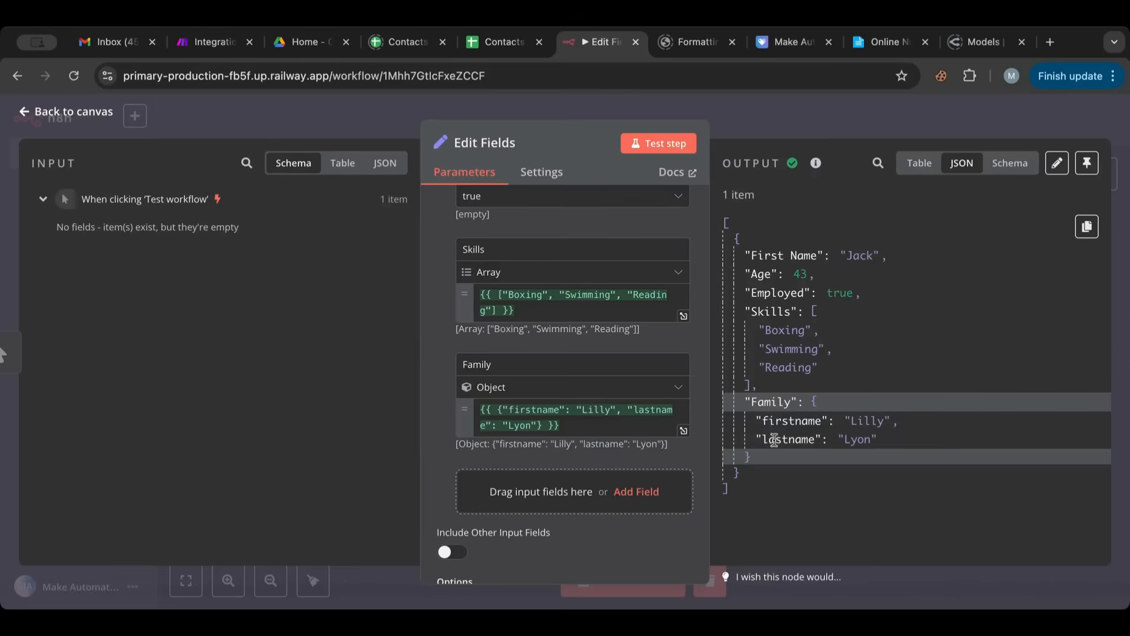
pyautogui.click(738, 238)
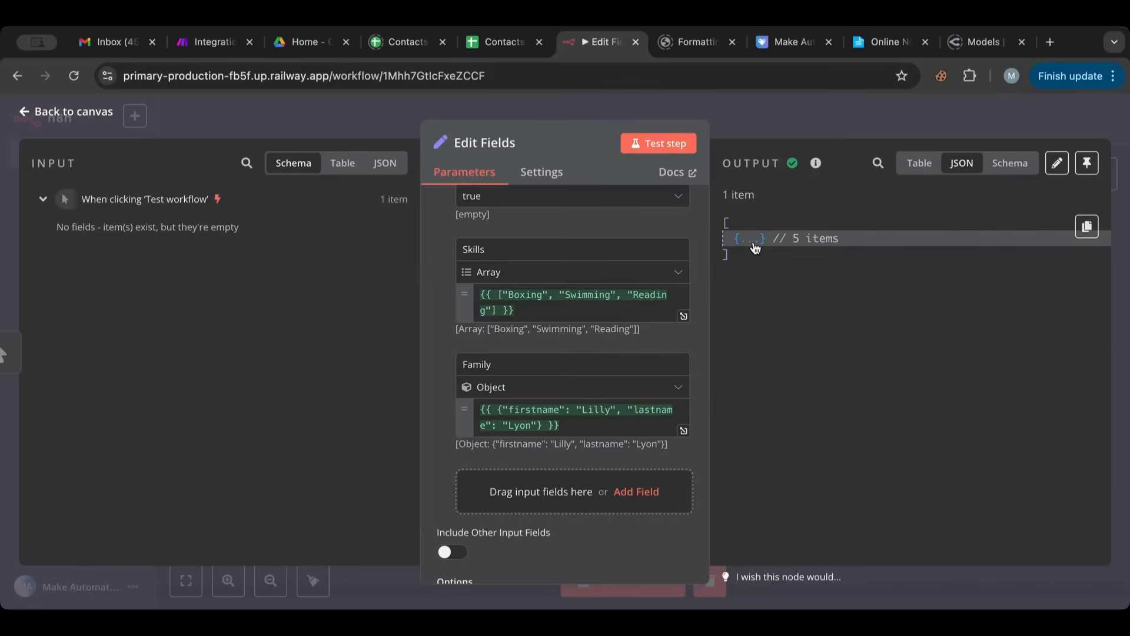
pyautogui.click(738, 238)
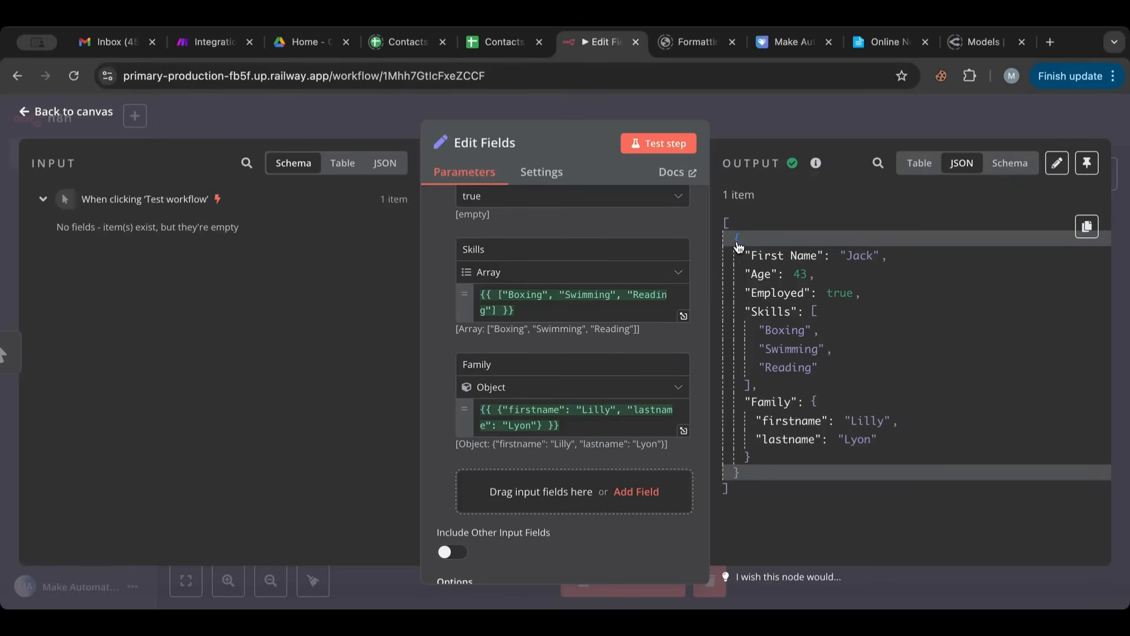
pyautogui.scroll(5, 659, 247)
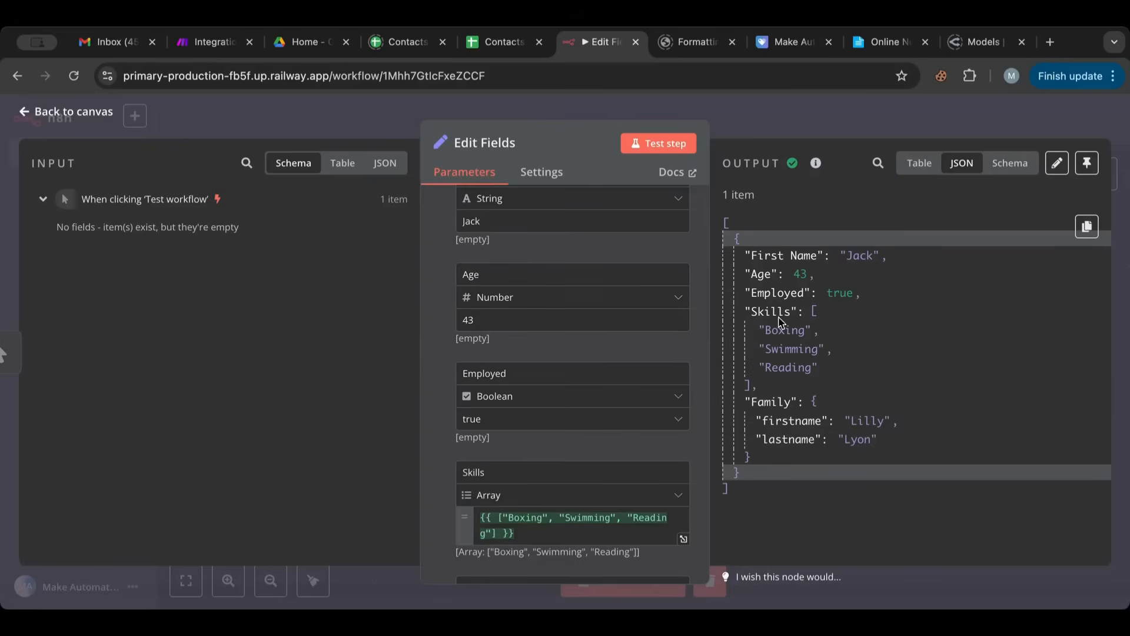
# - Collapse and re-expand the whole item, then the Family object, in the JSON output
pyautogui.click(740, 241)
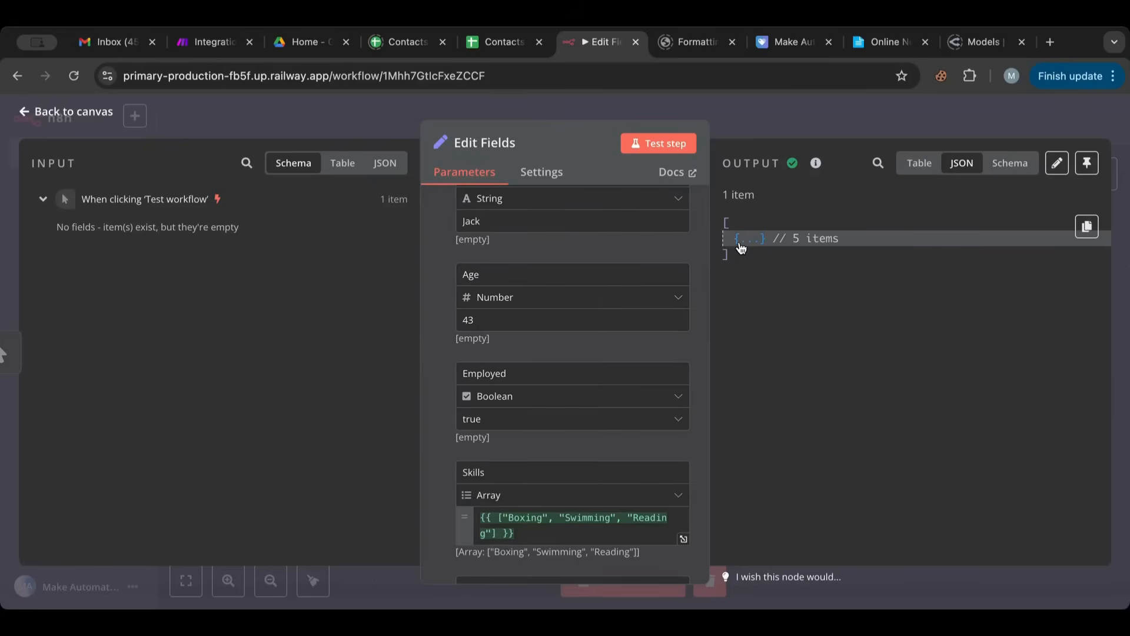
pyautogui.click(739, 241)
pyautogui.click(814, 402)
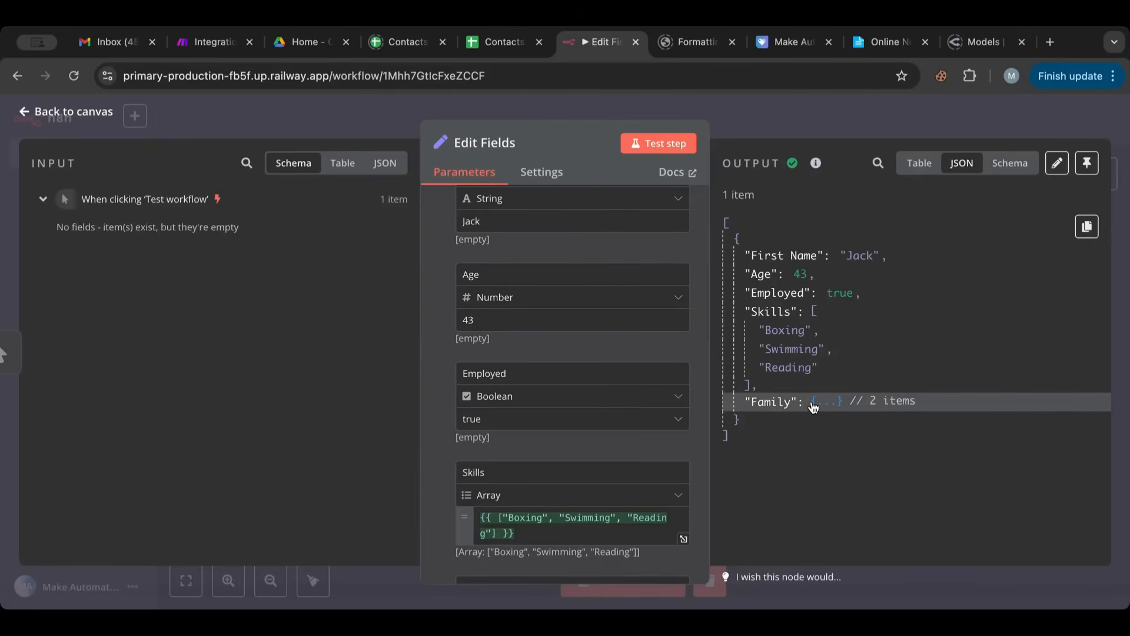
pyautogui.click(814, 402)
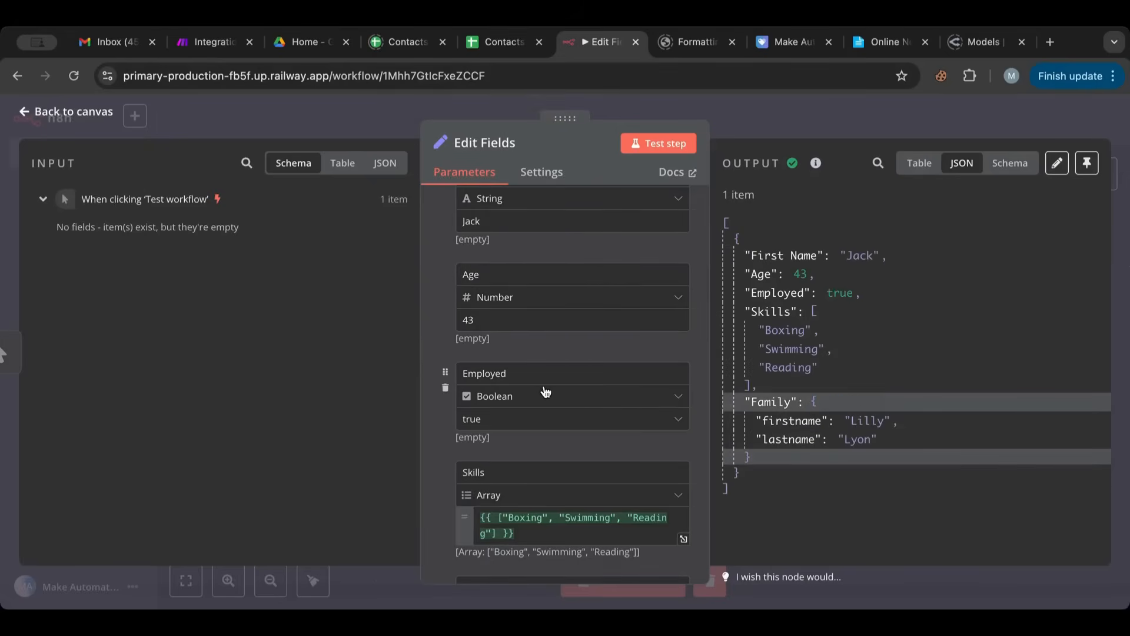
# - Review the fields defined in the Edit Fields node and copy the selected Family object from the JSON output
pyautogui.scroll(-5, 546, 392)
pyautogui.scroll(8, 546, 392)
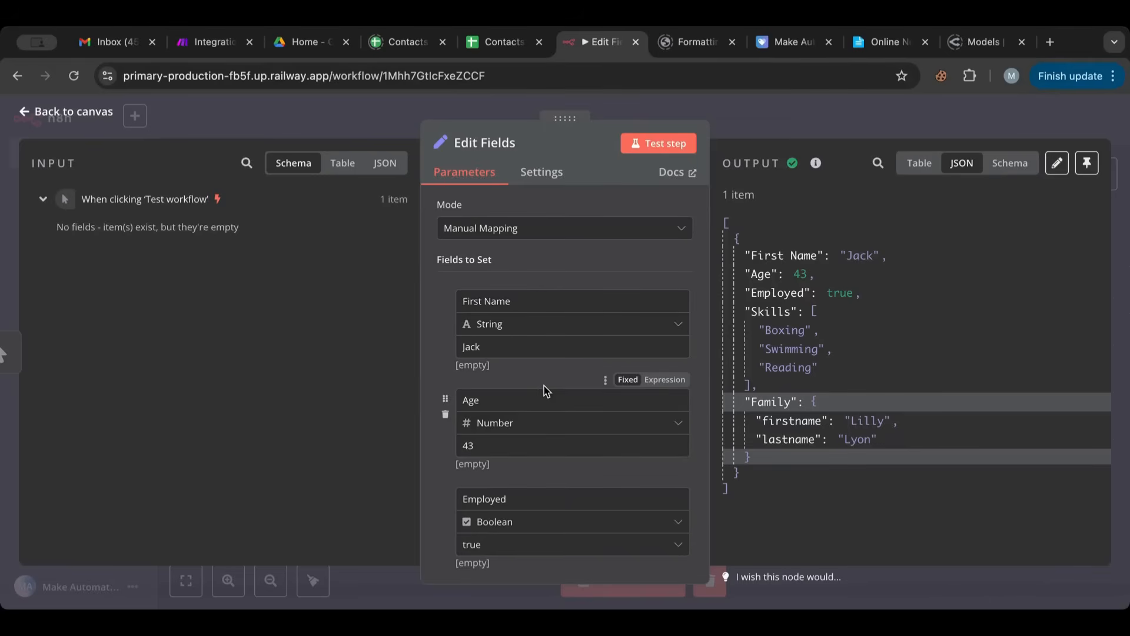
pyautogui.scroll(-5, 546, 391)
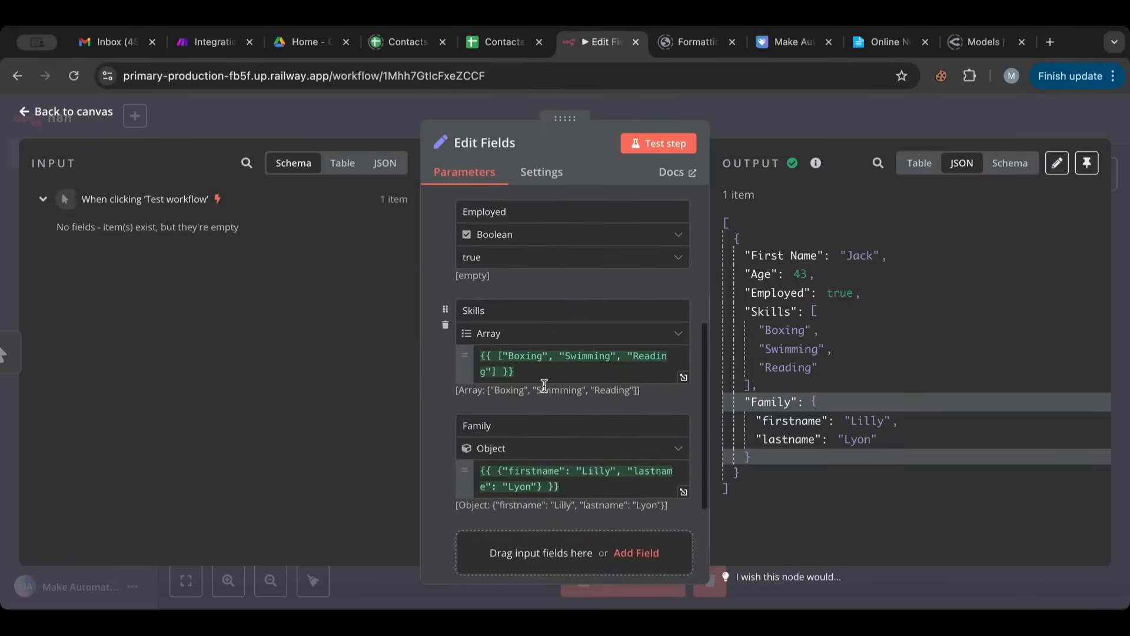
pyautogui.scroll(-3, 544, 385)
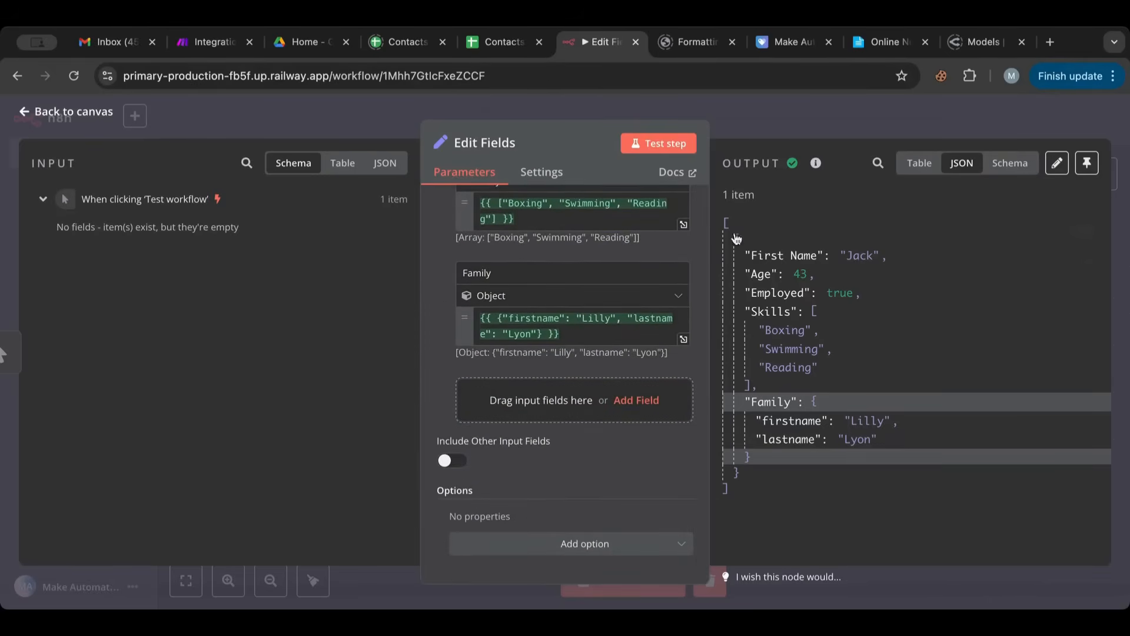
pyautogui.click(1086, 226)
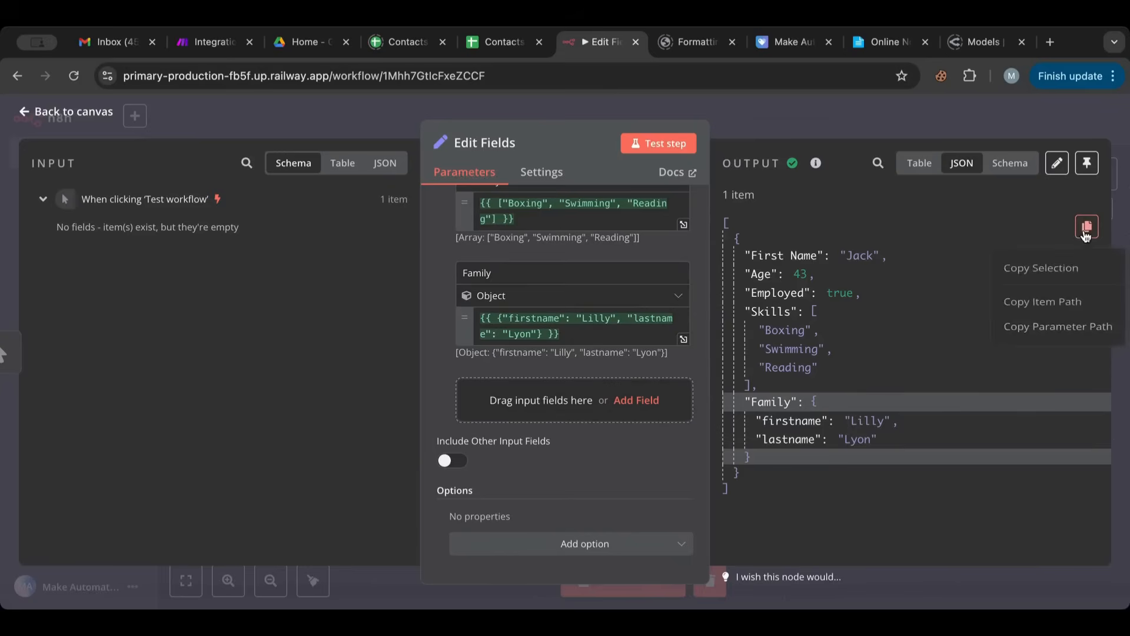
pyautogui.click(1060, 268)
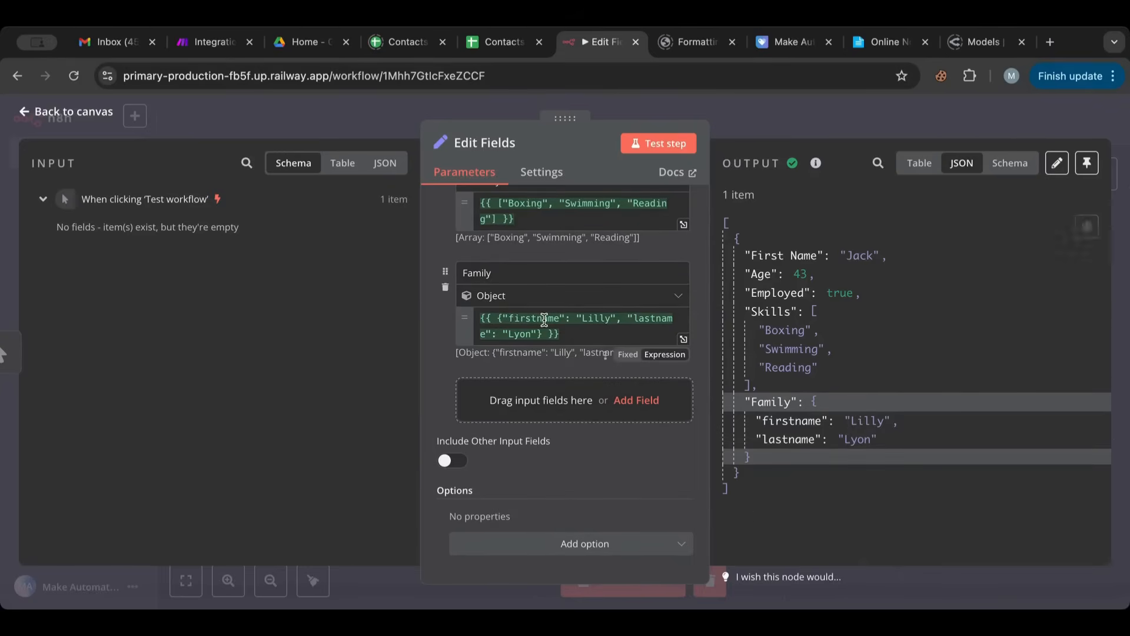
# - Show the node's output as a schema and check which mode options the Edit Fields node offers
pyautogui.scroll(5, 543, 322)
pyautogui.moveTo(518, 283)
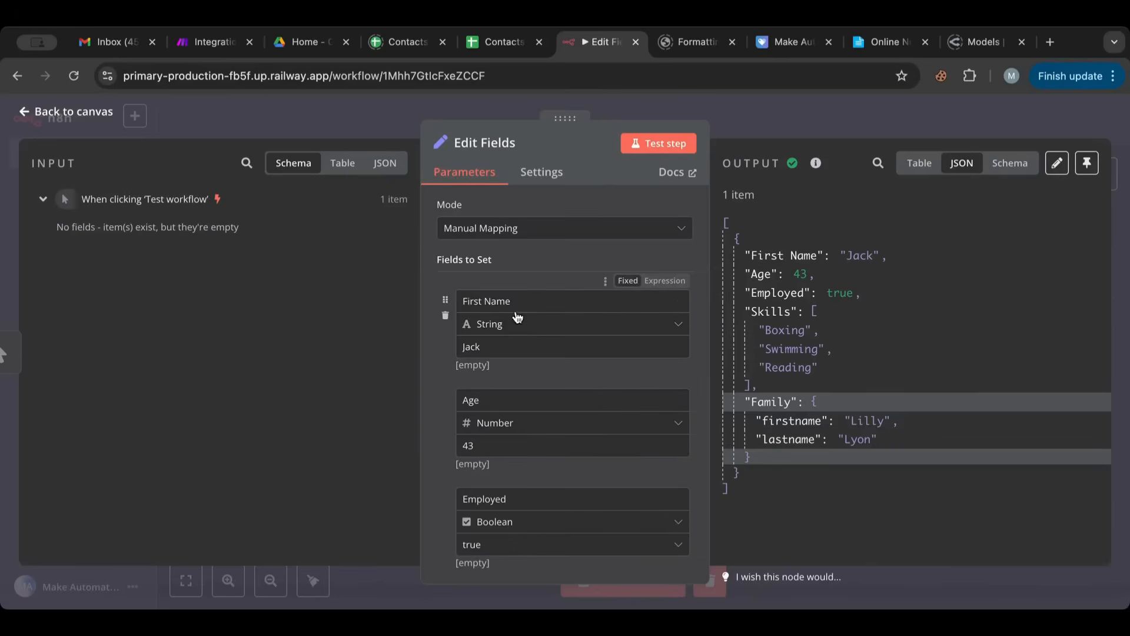
pyautogui.scroll(-3, 535, 435)
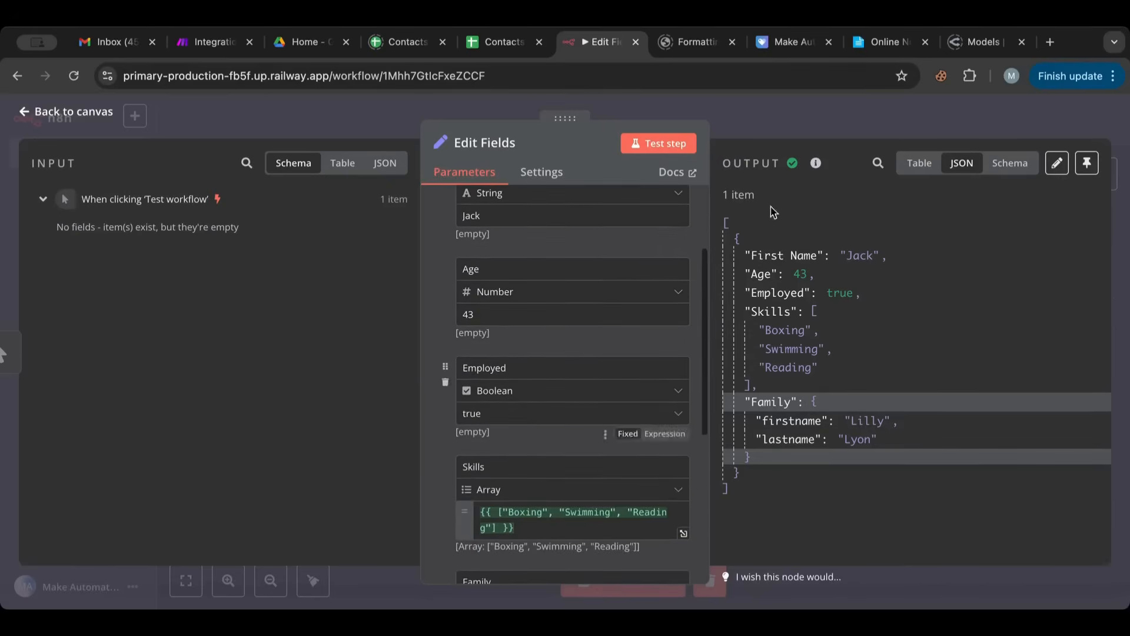
pyautogui.click(1009, 164)
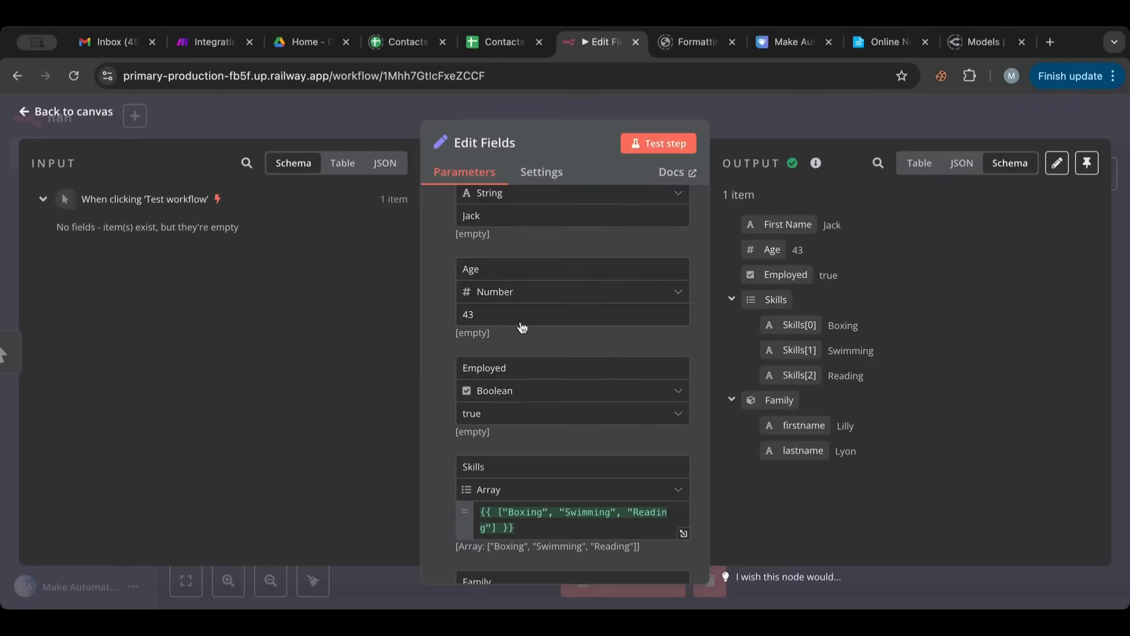
pyautogui.scroll(3, 527, 323)
pyautogui.click(490, 232)
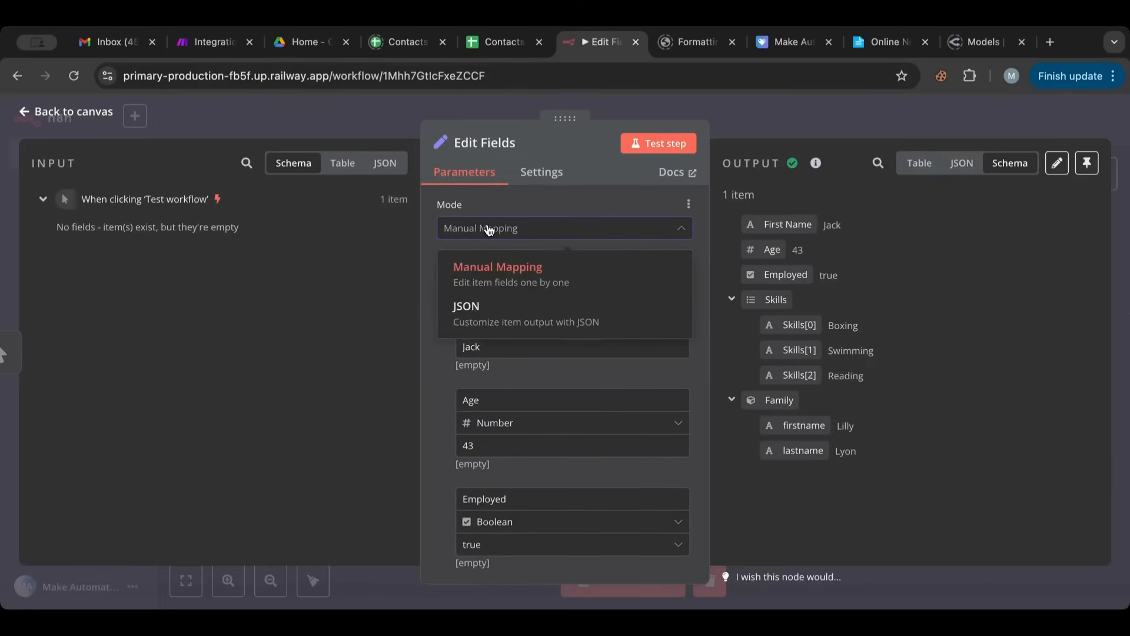
pyautogui.click(488, 232)
# - Return to the canvas and add a second Edit Fields (Set) node after the existing Edit Fields node
pyautogui.click(64, 120)
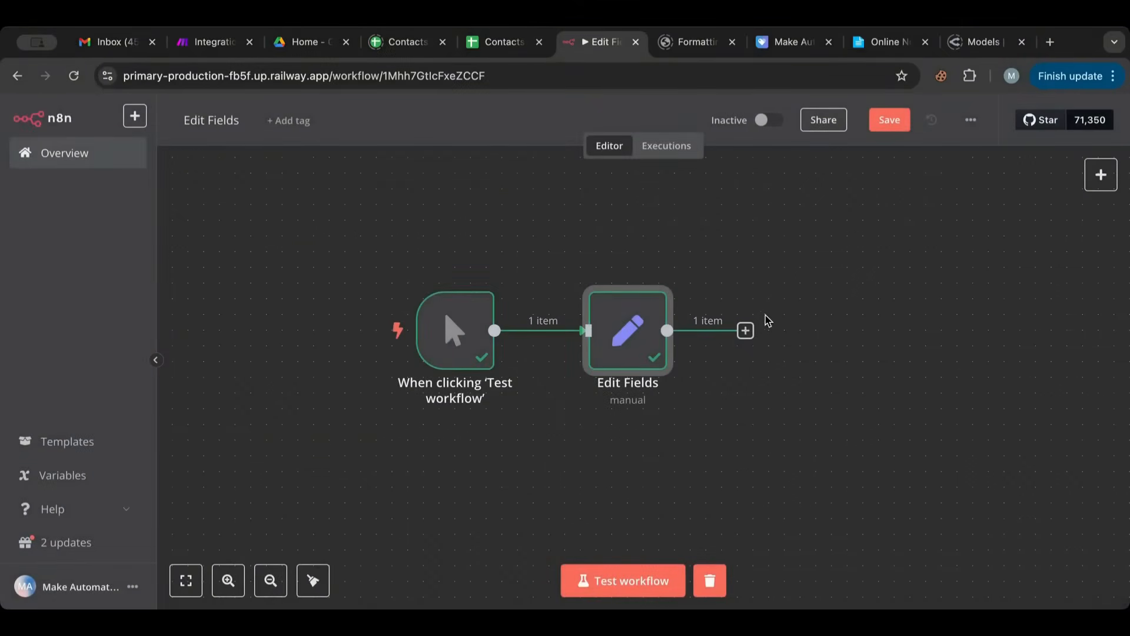
pyautogui.click(746, 330)
pyautogui.click(968, 395)
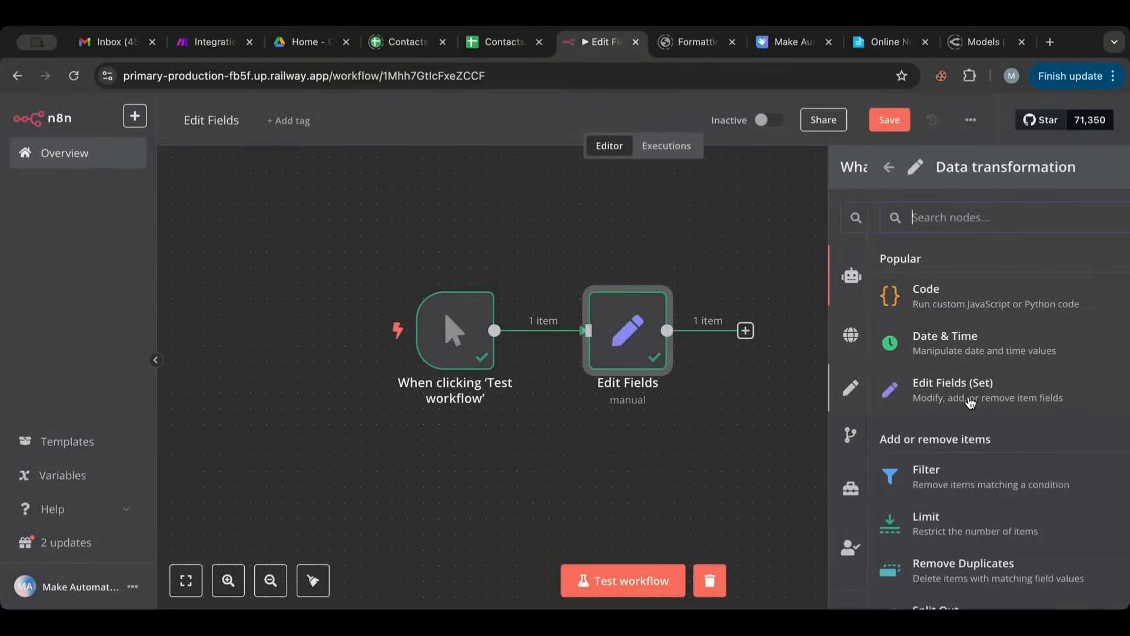
pyautogui.click(955, 401)
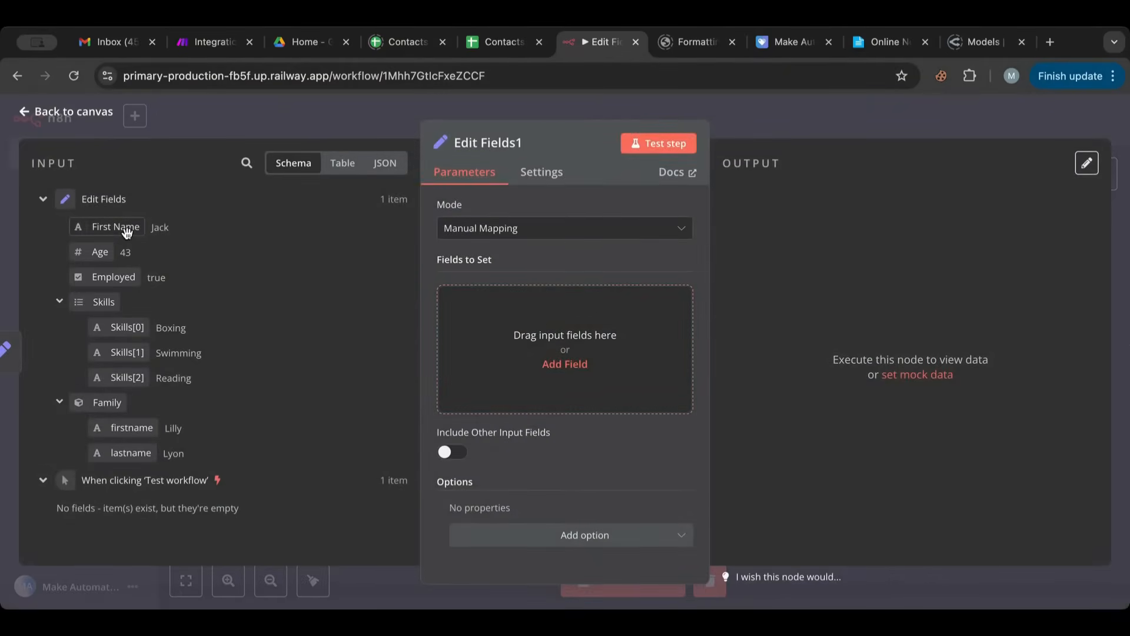
# - Map First Name and Age from the input schema into the second Edit Fields node as fields to set
pyautogui.moveTo(127, 227); pyautogui.dragTo(499, 324)
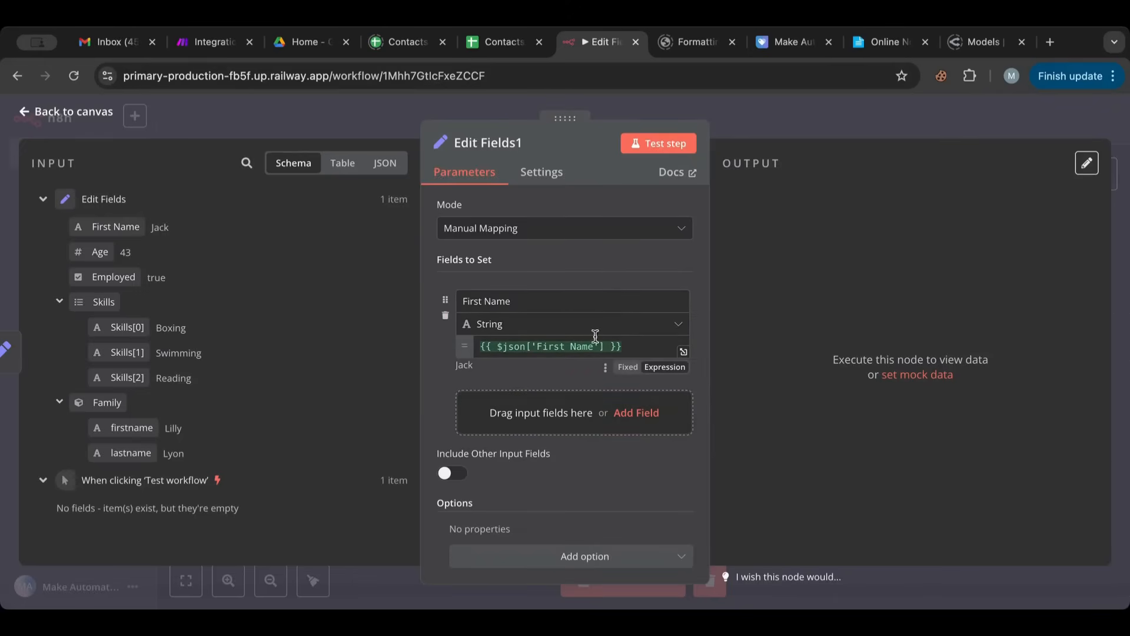
pyautogui.click(609, 346)
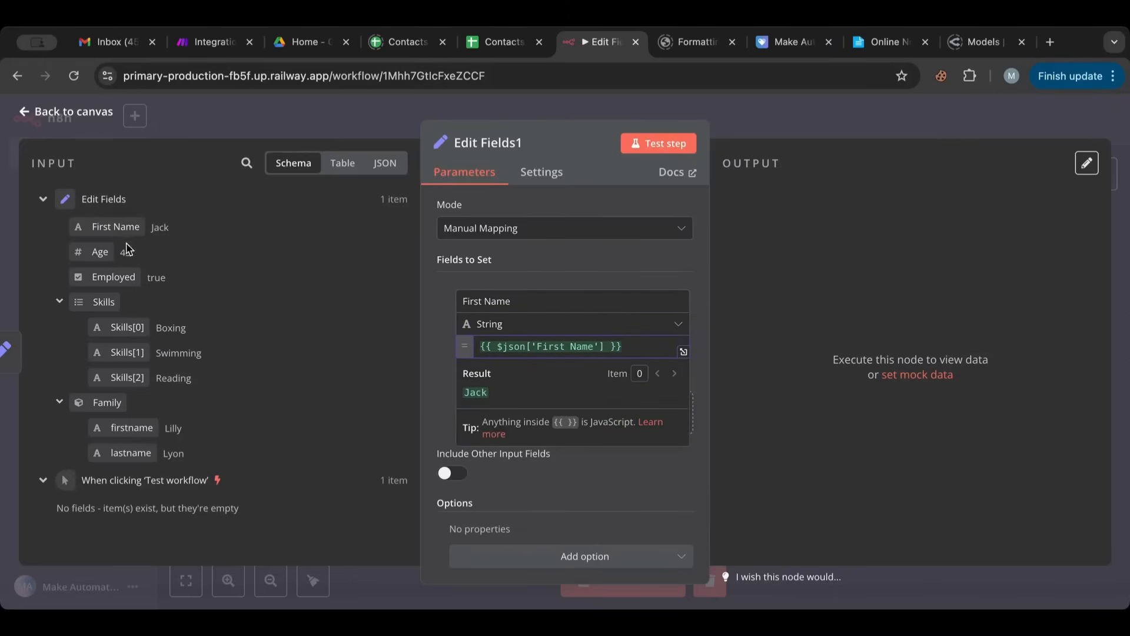
pyautogui.moveTo(100, 252); pyautogui.dragTo(475, 407)
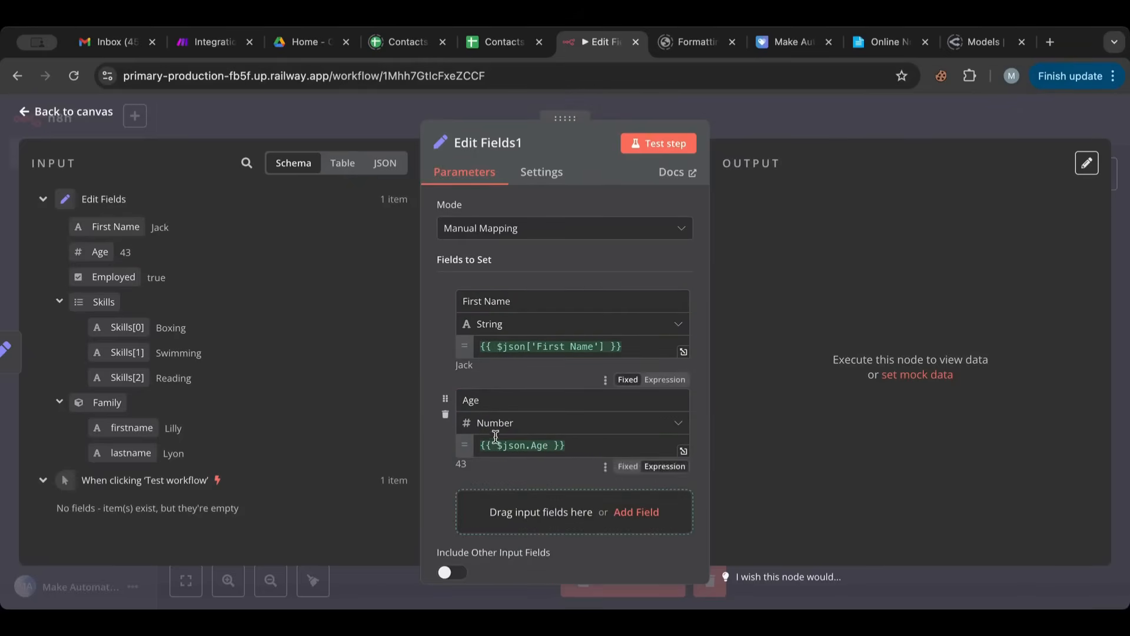
pyautogui.click(517, 445)
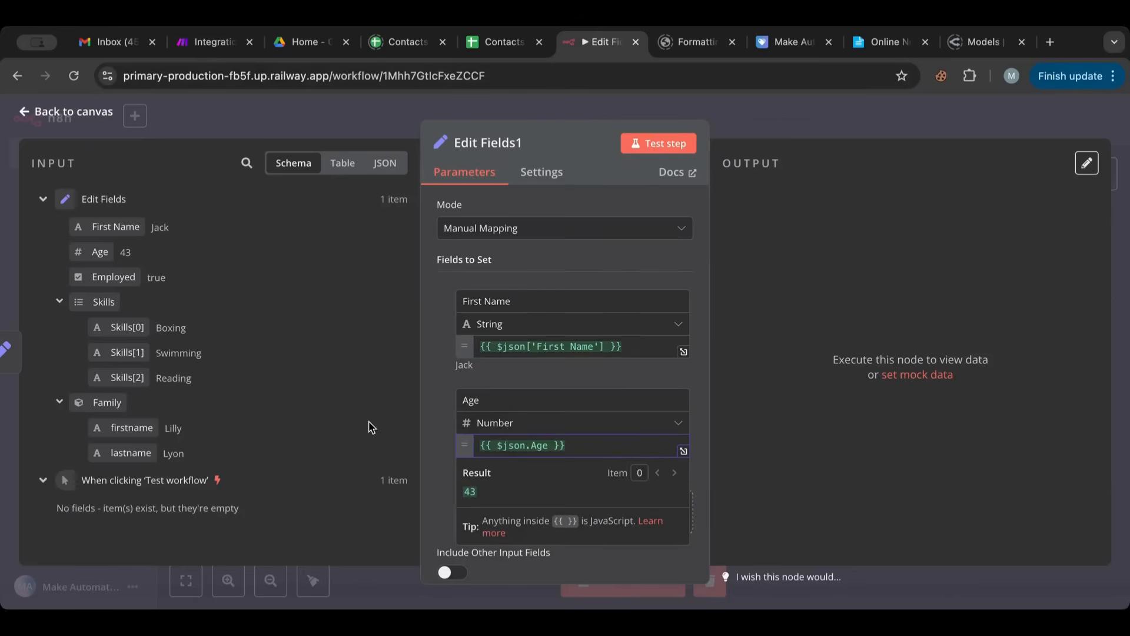
# - Inspect the First Name field's $json reference and compare it with the node's position on the canvas
pyautogui.click(526, 348)
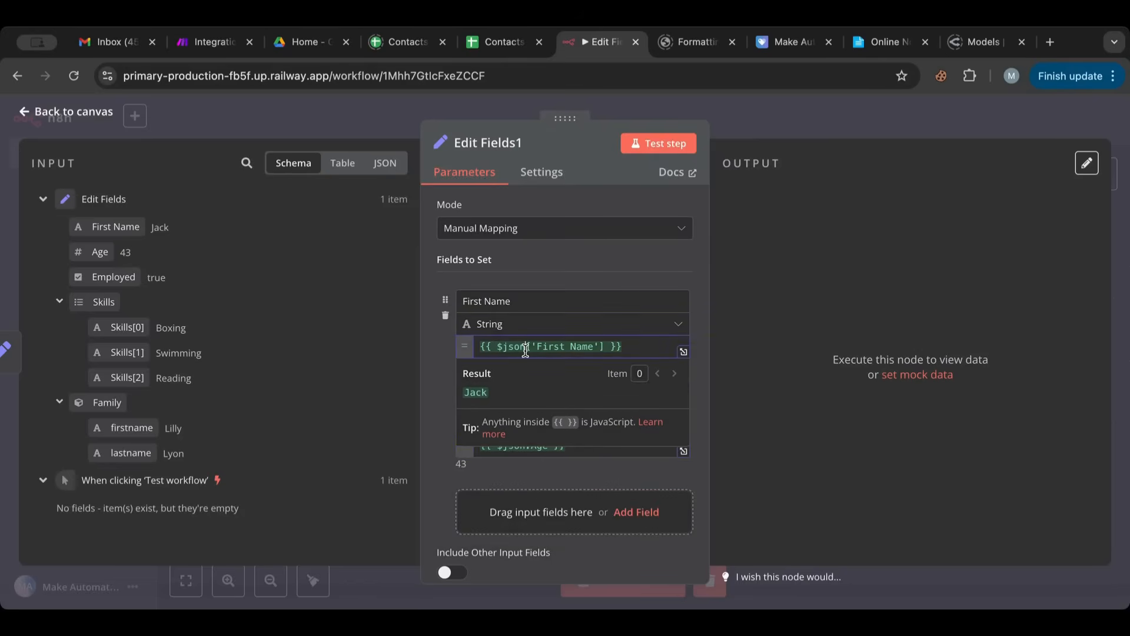
pyautogui.moveTo(526, 349); pyautogui.dragTo(500, 351)
pyautogui.click(496, 351)
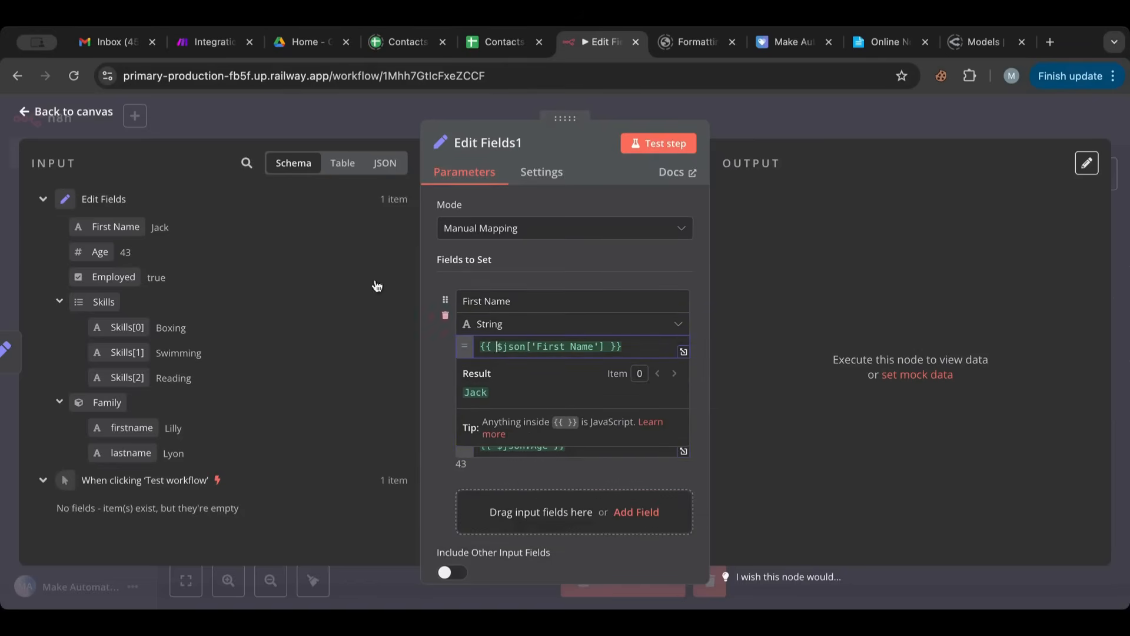
pyautogui.click(75, 111)
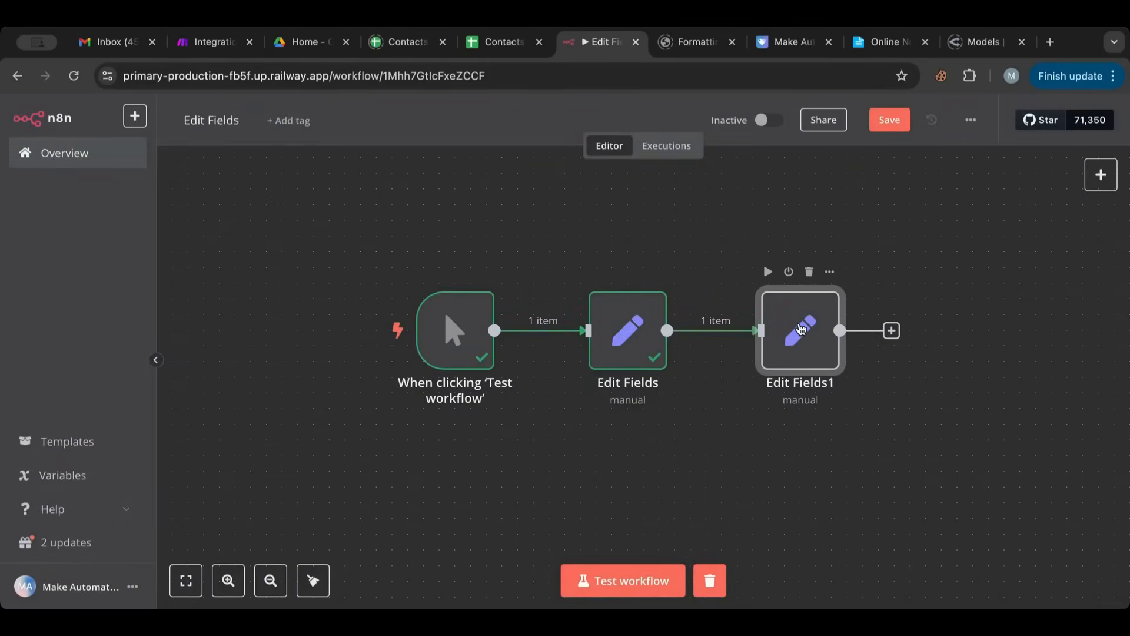
pyautogui.doubleClick(801, 329)
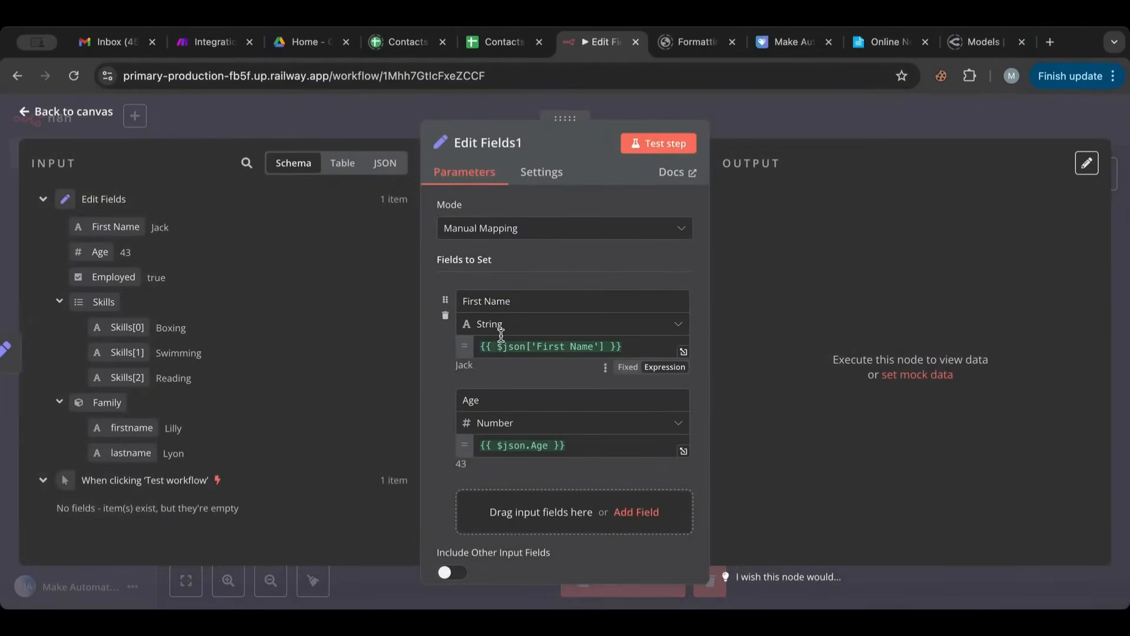
pyautogui.click(91, 113)
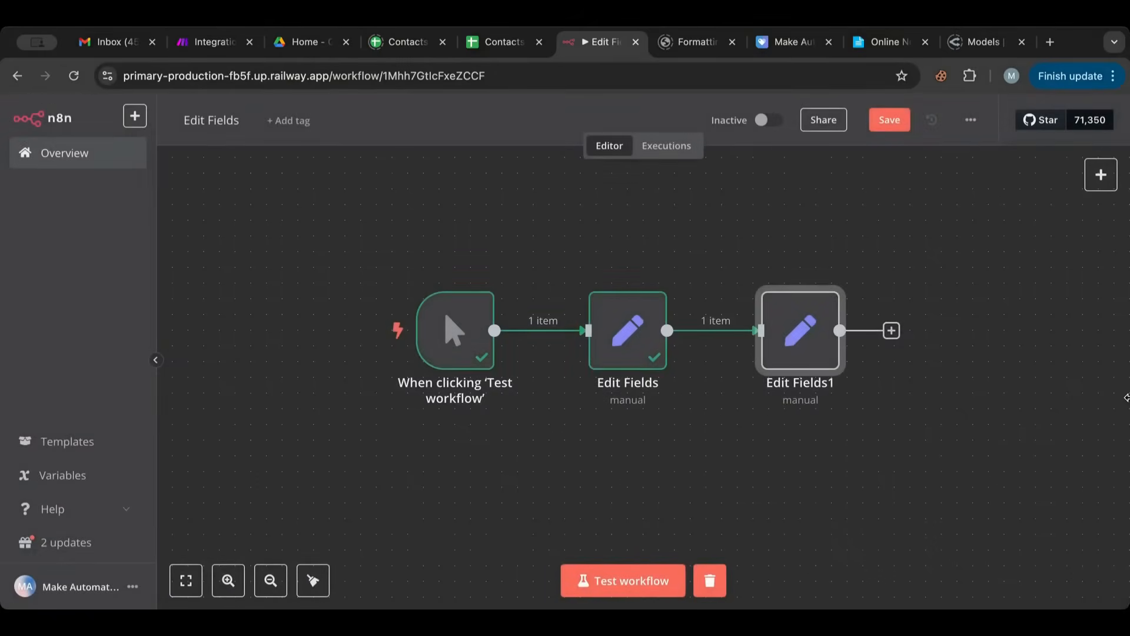
# - Reopen the second Edit Fields node, clear the First Name field's expression and start an empty one, {{ }}
pyautogui.doubleClick(805, 348)
pyautogui.doubleClick(514, 345)
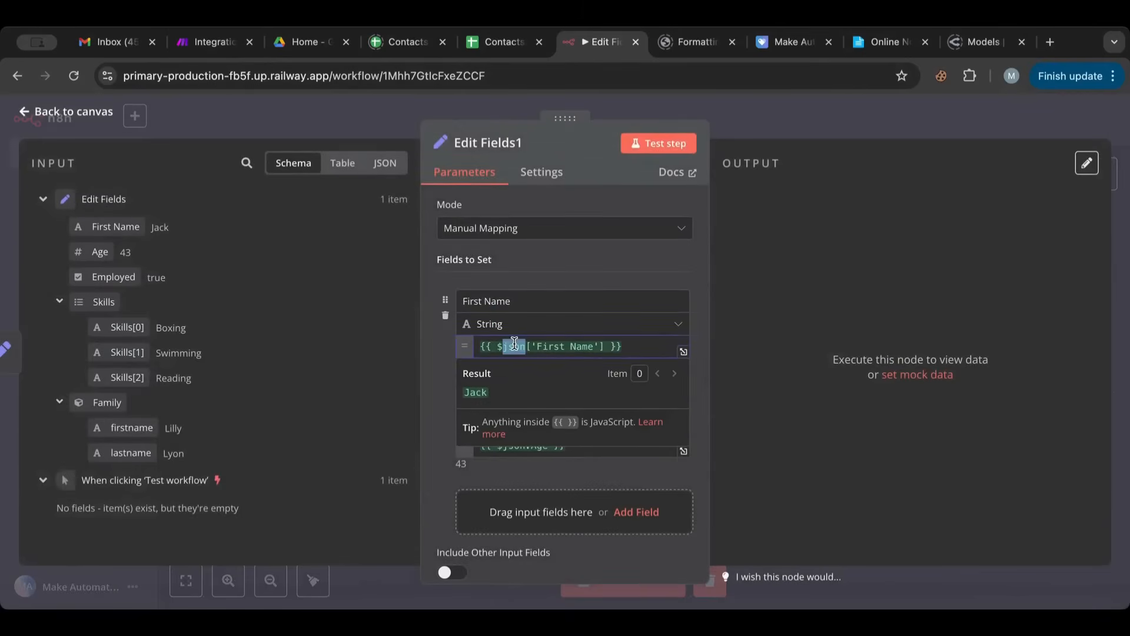
pyautogui.moveTo(604, 347); pyautogui.dragTo(498, 348)
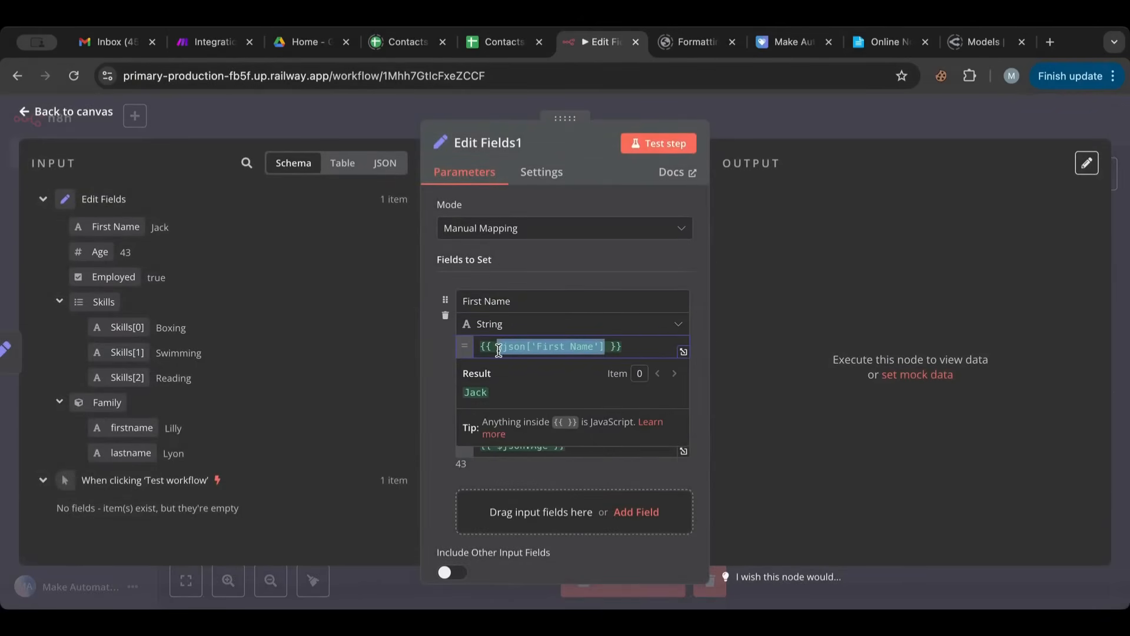
pyautogui.press('BackSpace')
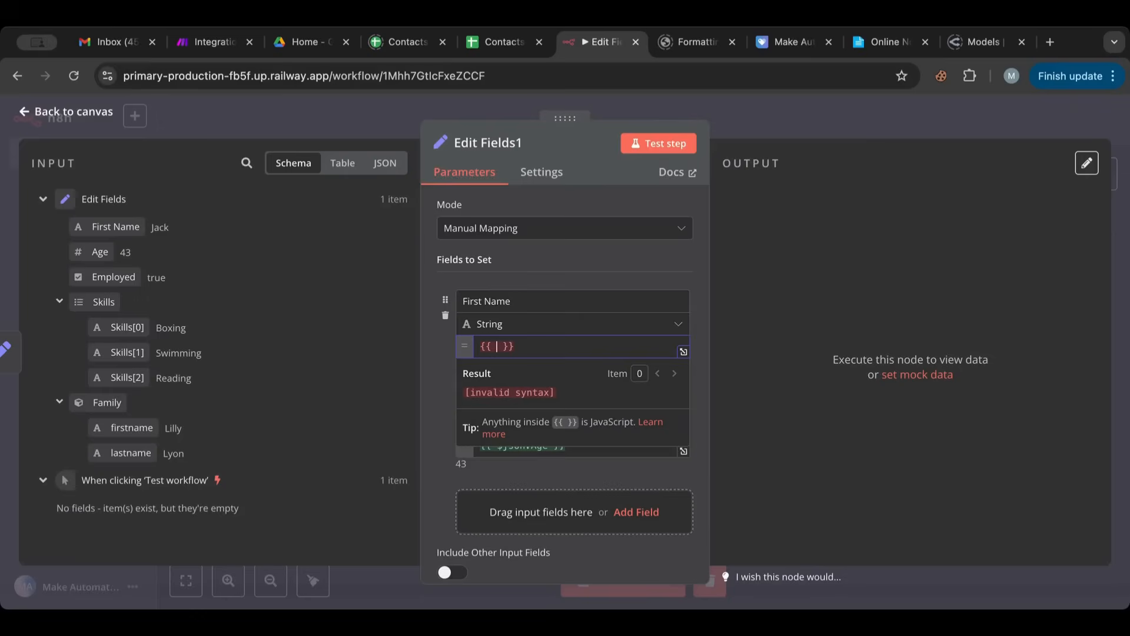
pyautogui.press('super+a')
pyautogui.press('BackSpace')
pyautogui.write('{{')
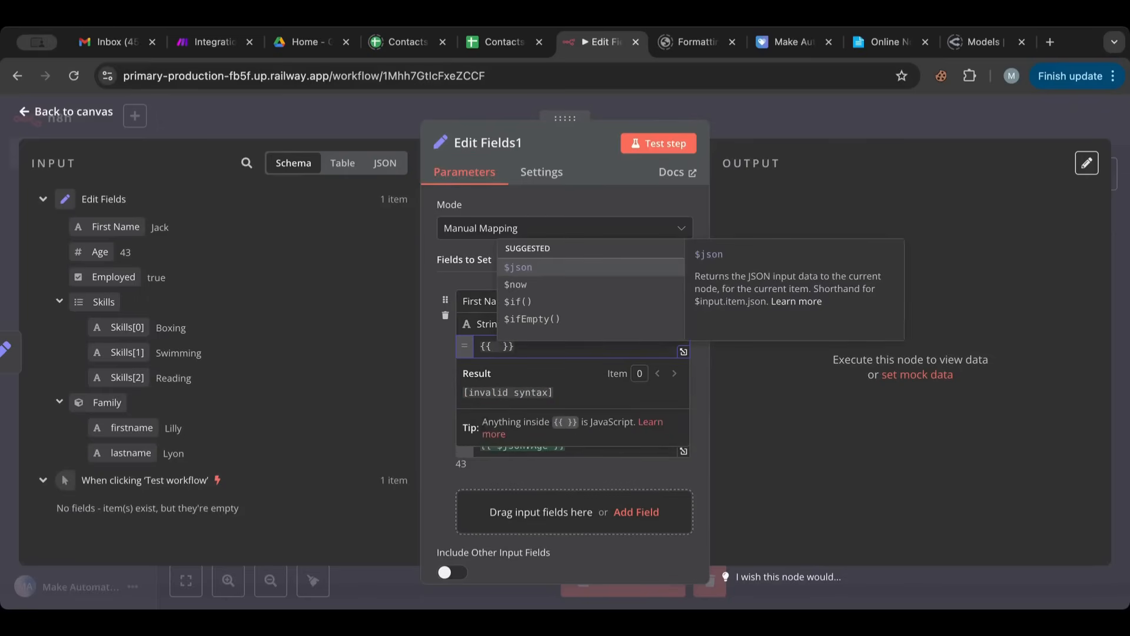
# - Reference the earlier node in the First Name expression with the suggestion $('Edit Fields')
pyautogui.press('Down')
pyautogui.press('Down')
pyautogui.press('Down')
pyautogui.press('Down')
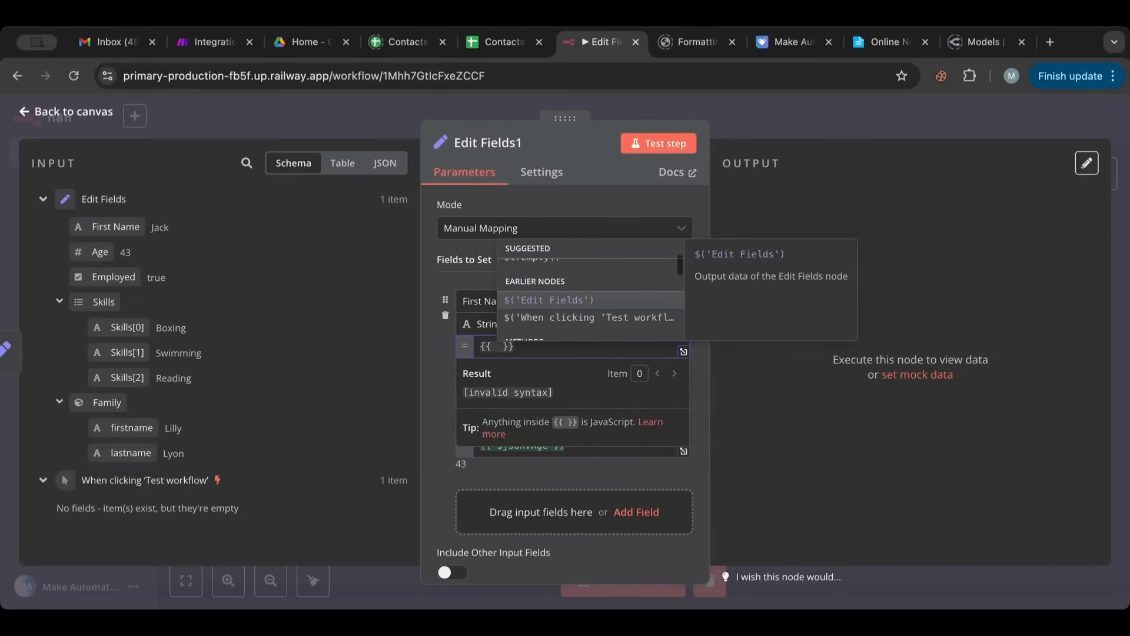
pyautogui.press('Down')
pyautogui.press('Up')
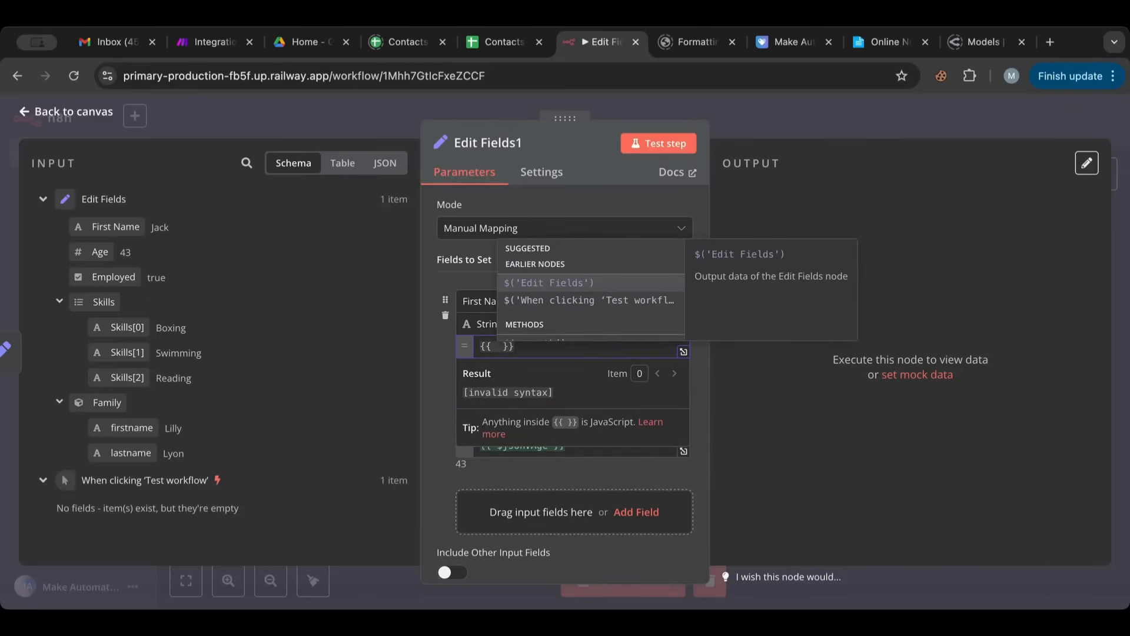
pyautogui.click(554, 284)
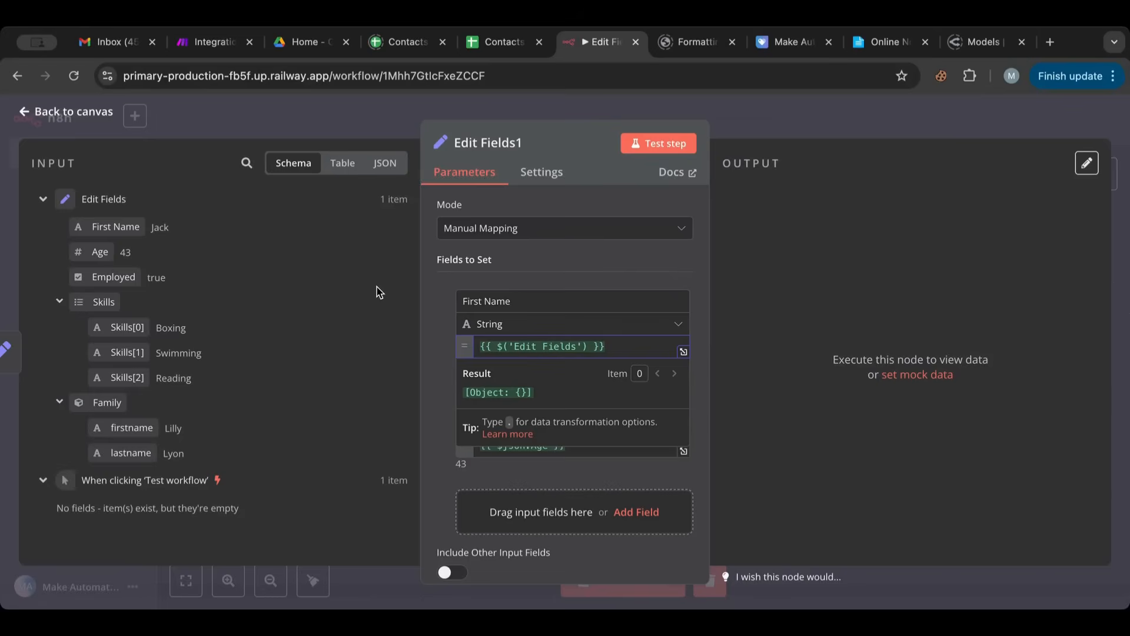
# - Extend the First Name expression to {{ $('Edit Fields').item.json['First Name'] }} and select the whole expression
pyautogui.write('.item.json')
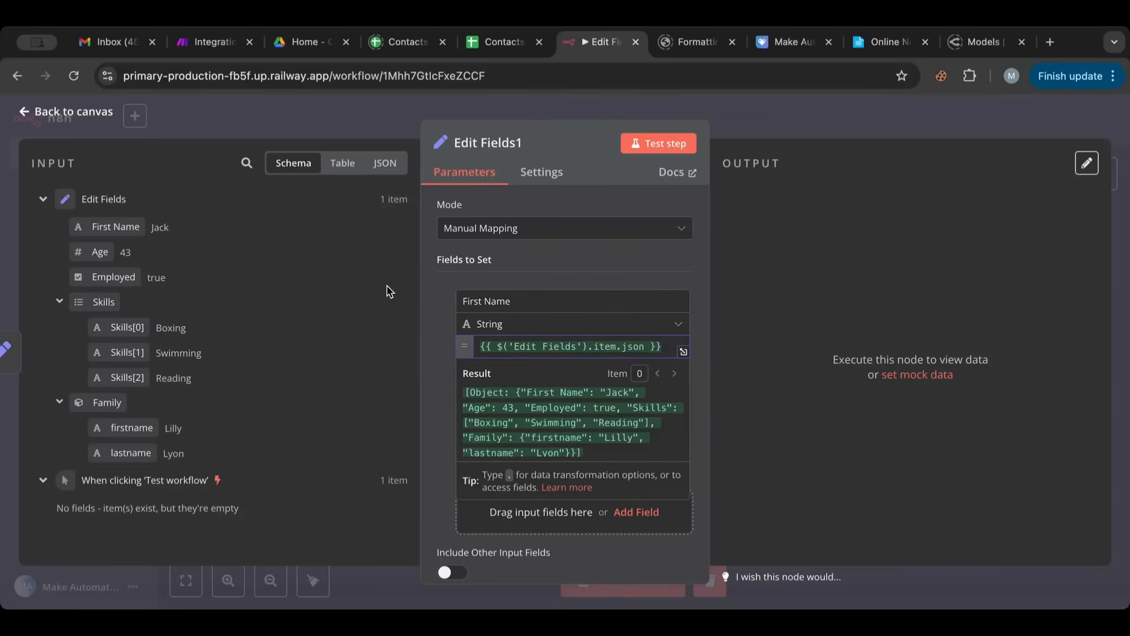
pyautogui.write('.')
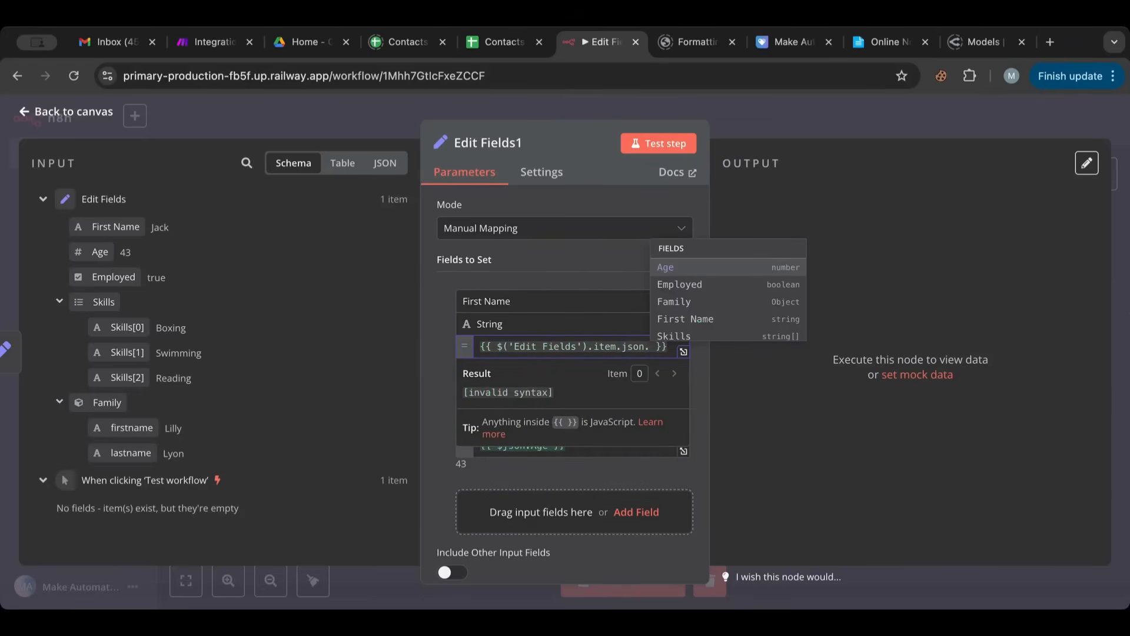
pyautogui.press('Down')
pyautogui.press('Down')
pyautogui.press('Down')
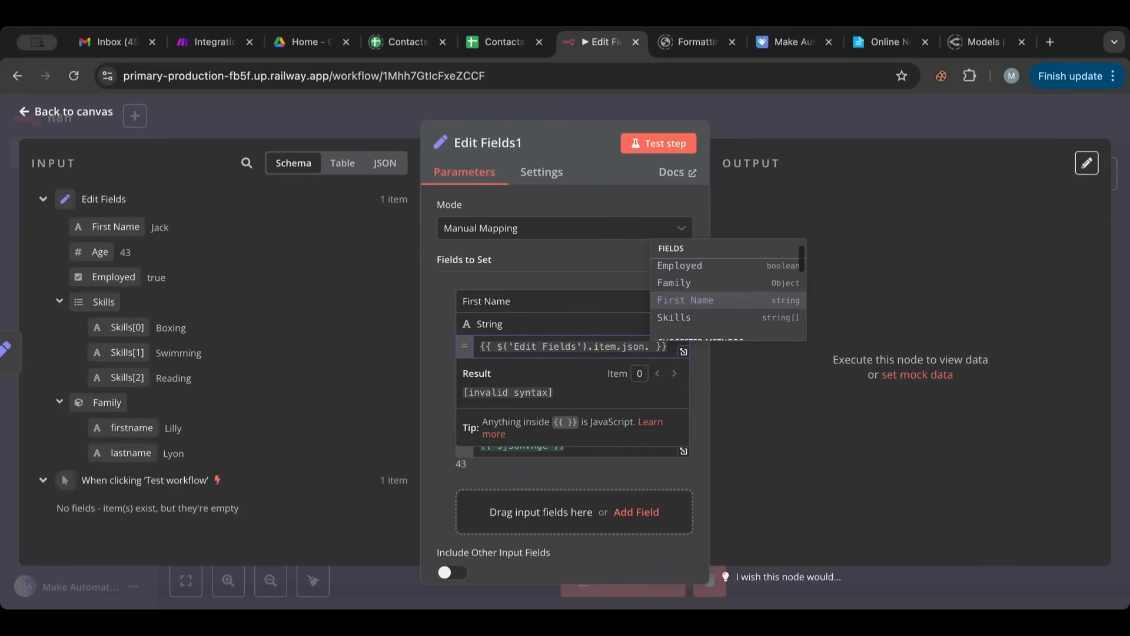
pyautogui.press('Return')
pyautogui.click(563, 361)
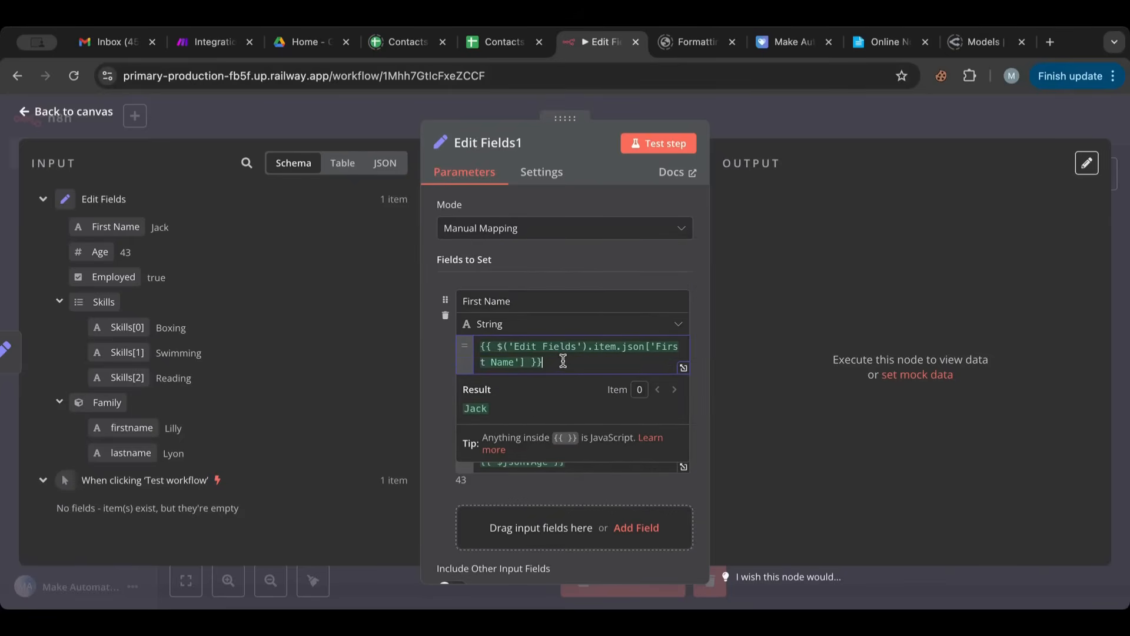
pyautogui.moveTo(563, 361); pyautogui.dragTo(476, 345)
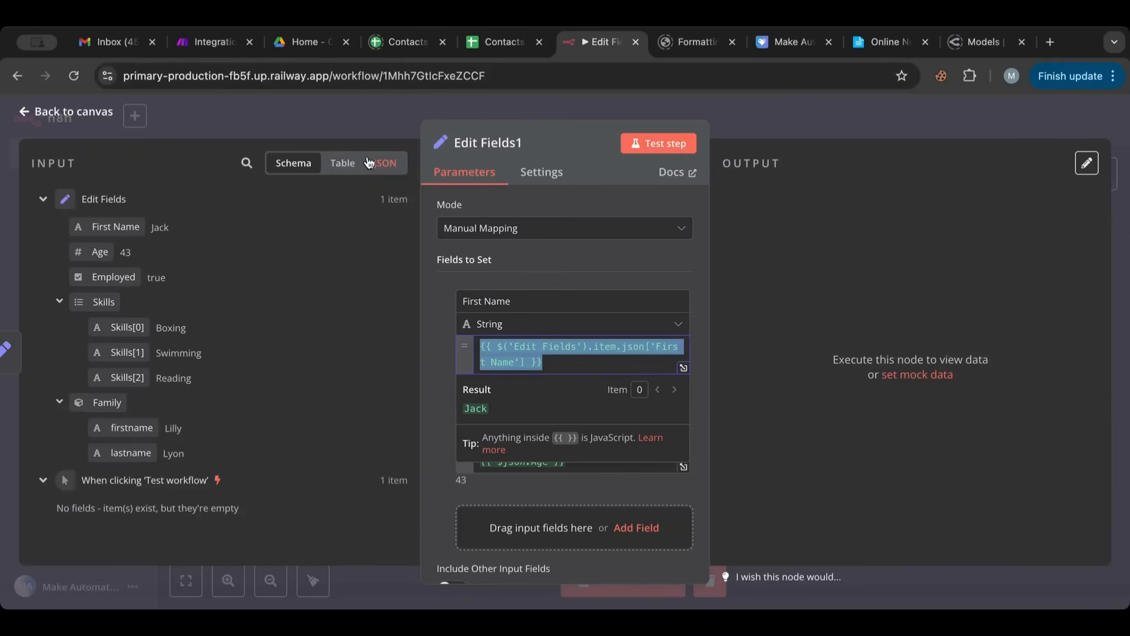
# - Open the first Edit Fields node, show its output as JSON and copy the output data
pyautogui.click(57, 114)
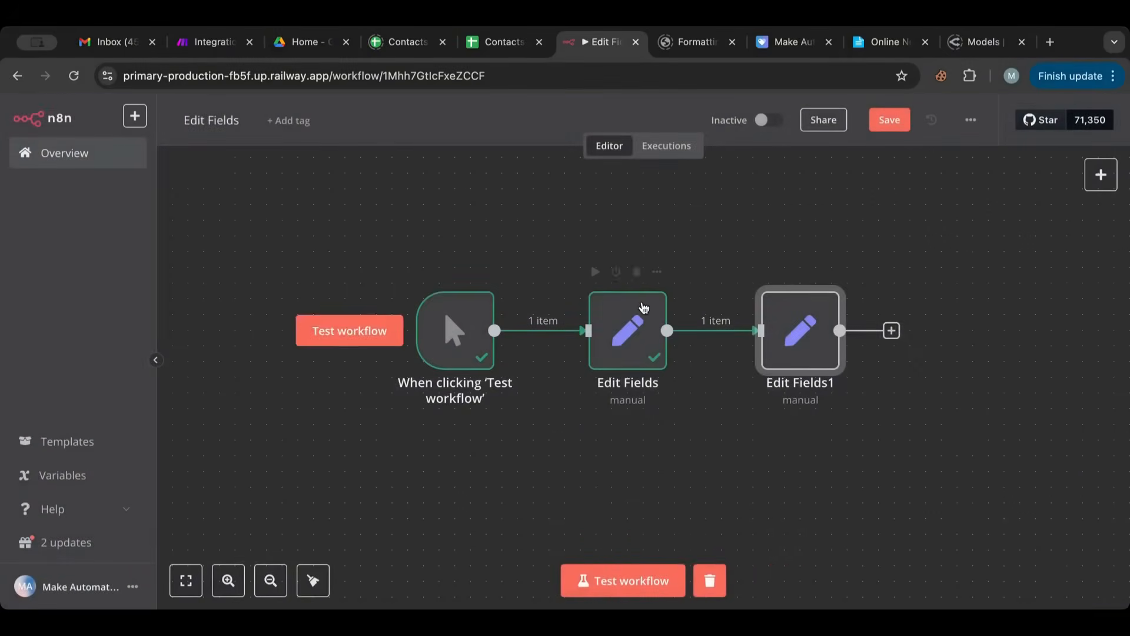
pyautogui.doubleClick(632, 331)
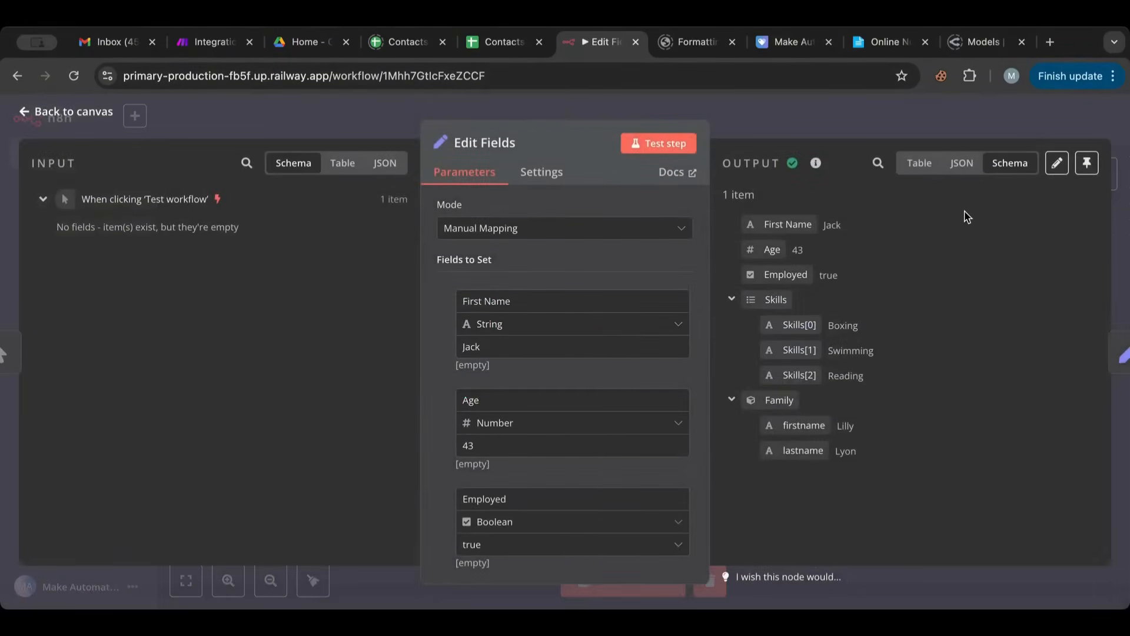
pyautogui.click(919, 164)
pyautogui.click(961, 163)
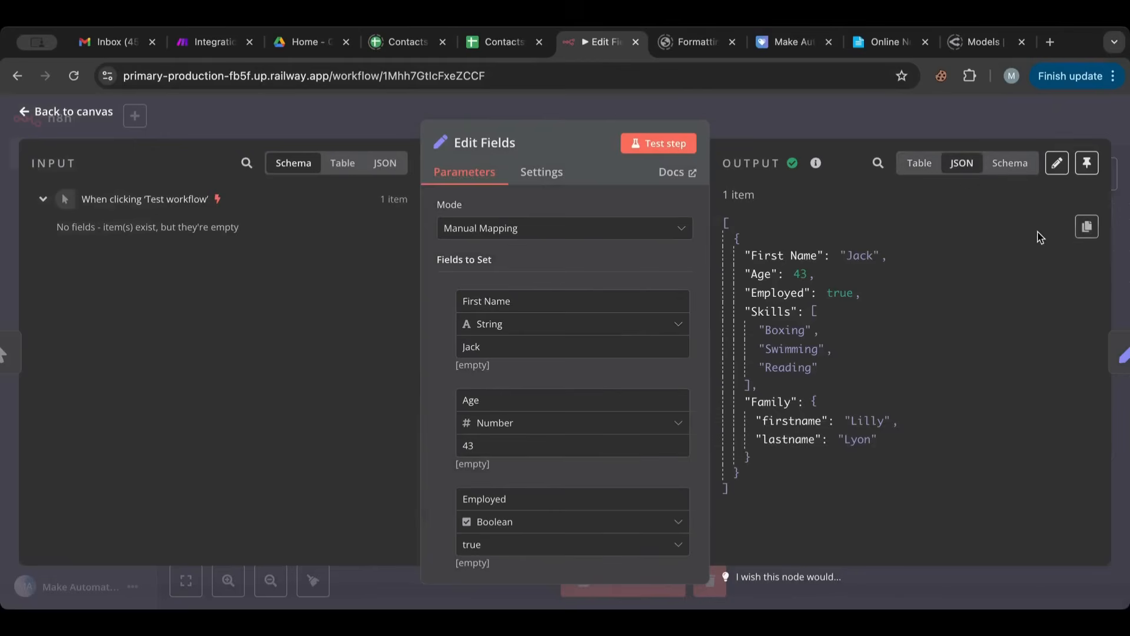
pyautogui.click(1086, 226)
# - Switch the first Edit Fields node's mode to JSON and test the step with the default sample JSON
pyautogui.click(560, 230)
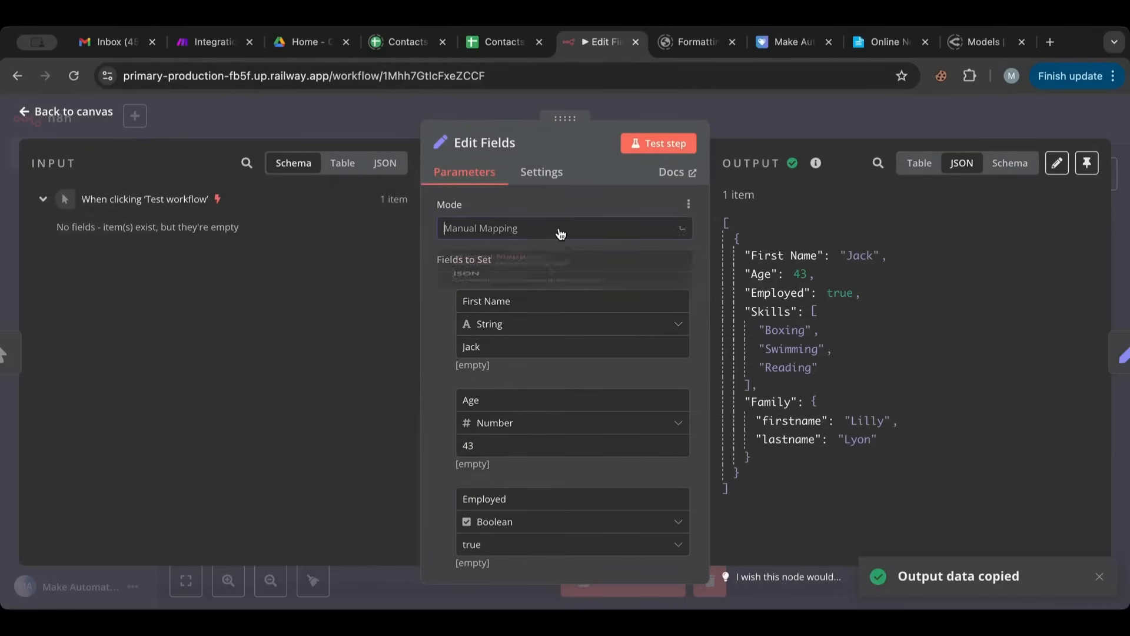
pyautogui.click(480, 305)
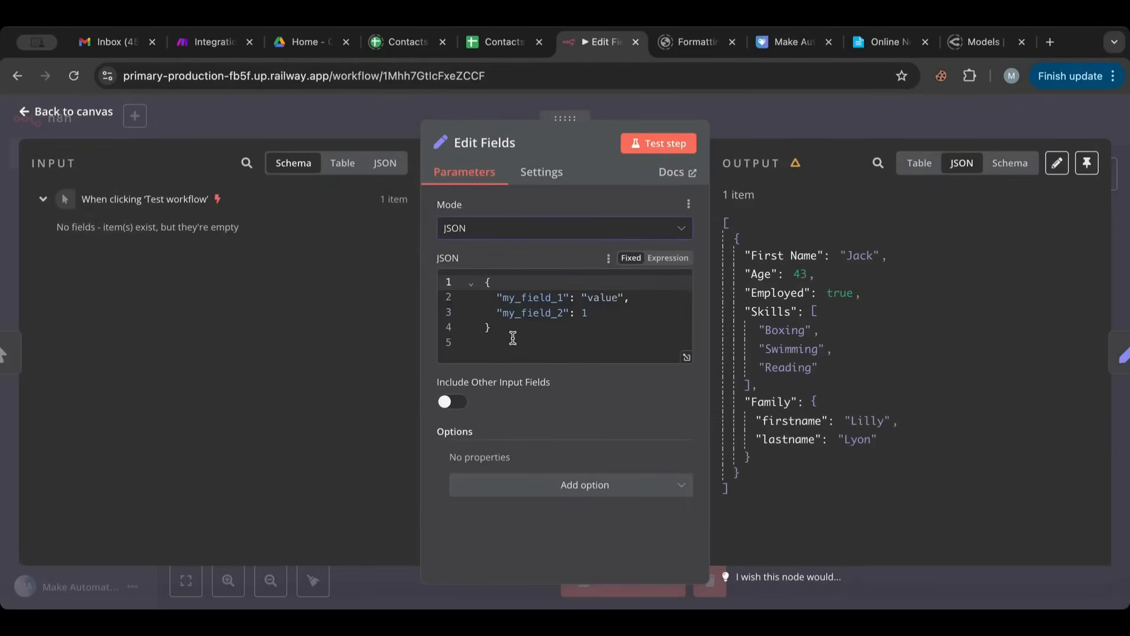
pyautogui.click(59, 118)
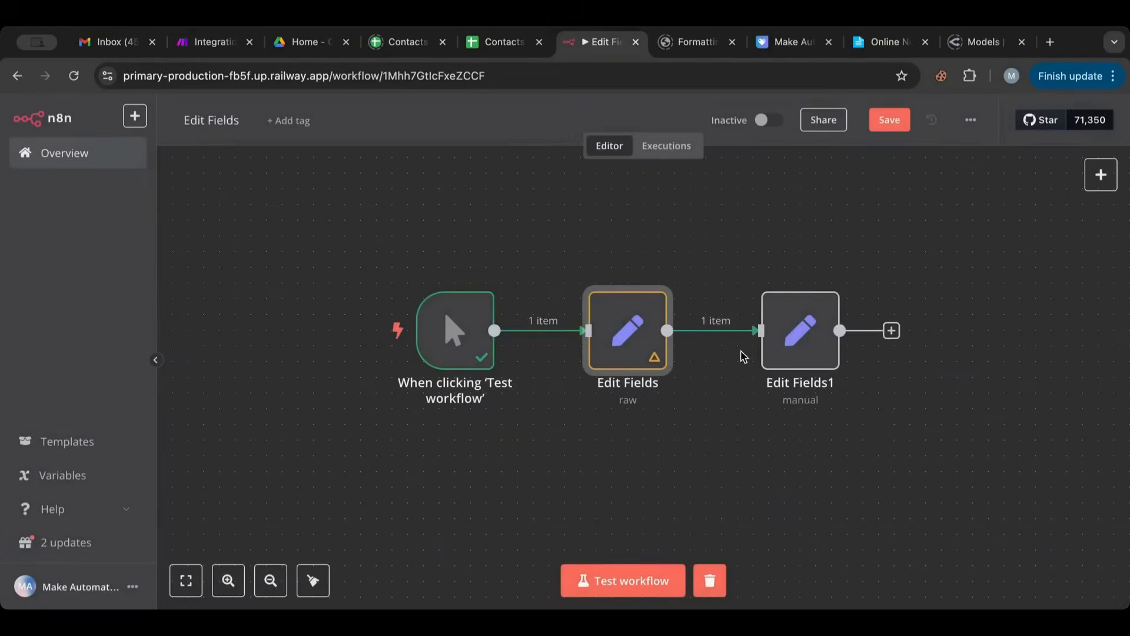
pyautogui.doubleClick(626, 327)
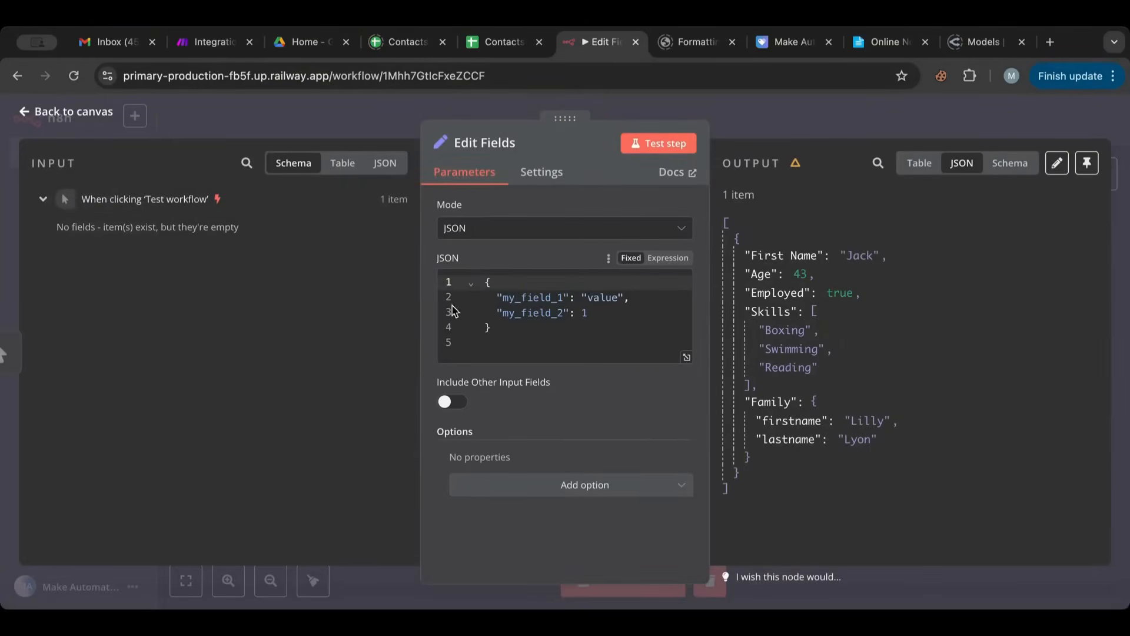
pyautogui.click(650, 144)
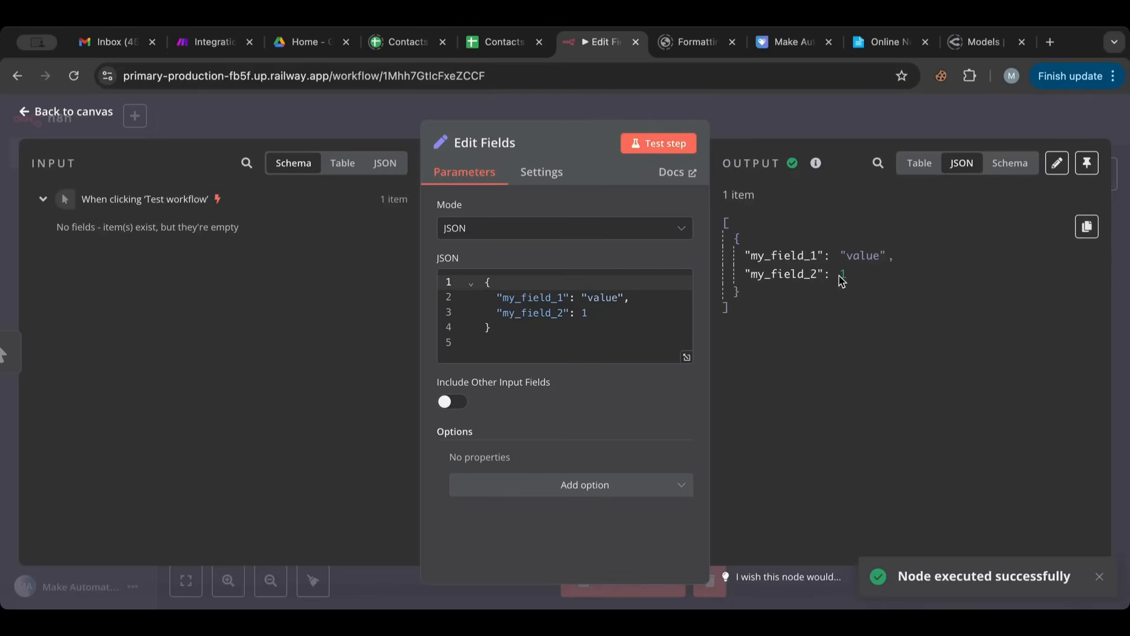
# - Replace the sample JSON with the copied output data and remove its outer square brackets
pyautogui.click(576, 334)
pyautogui.hotkey('ctrl', 'a')
pyautogui.hotkey('ctrl', 'v')
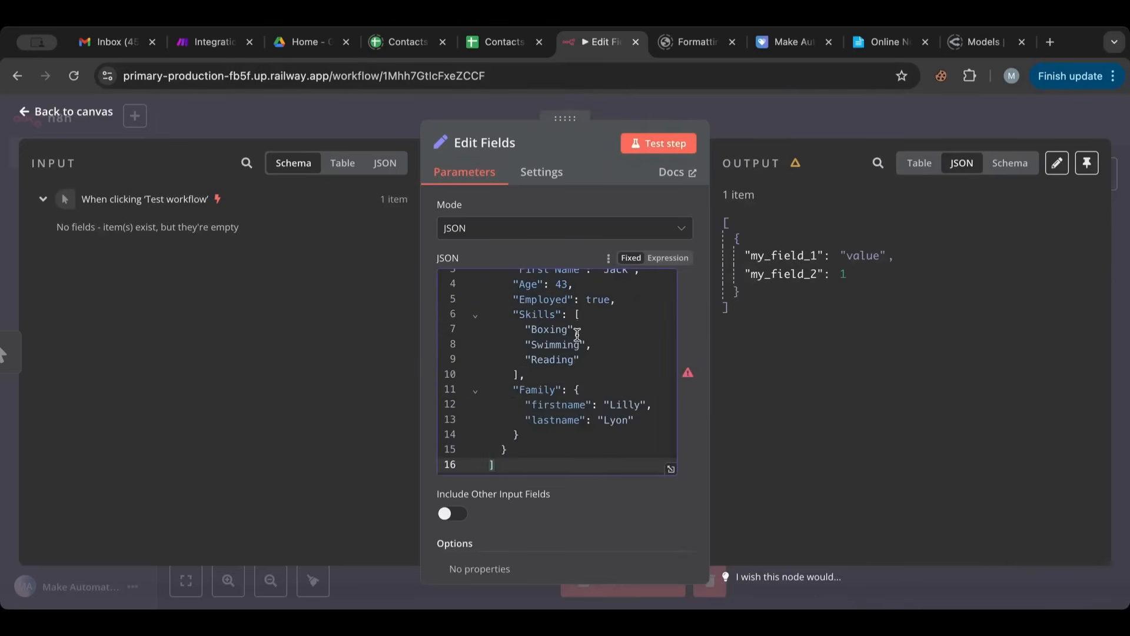
pyautogui.press('BackSpace')
pyautogui.press('BackSpace')
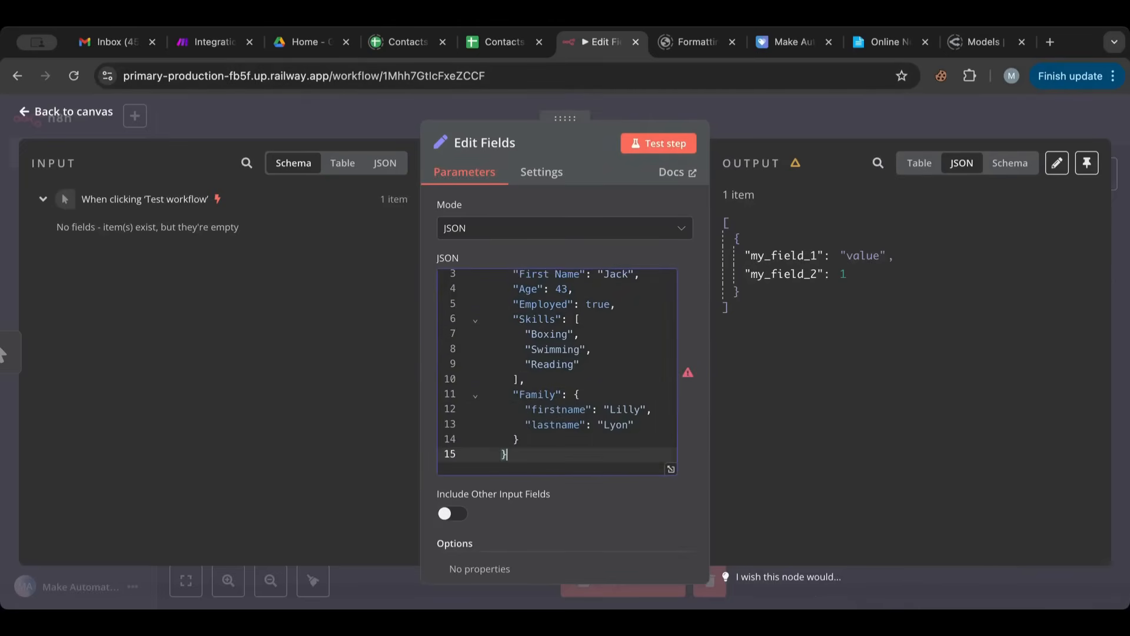
pyautogui.scroll(1, 509, 421)
pyautogui.click(511, 283)
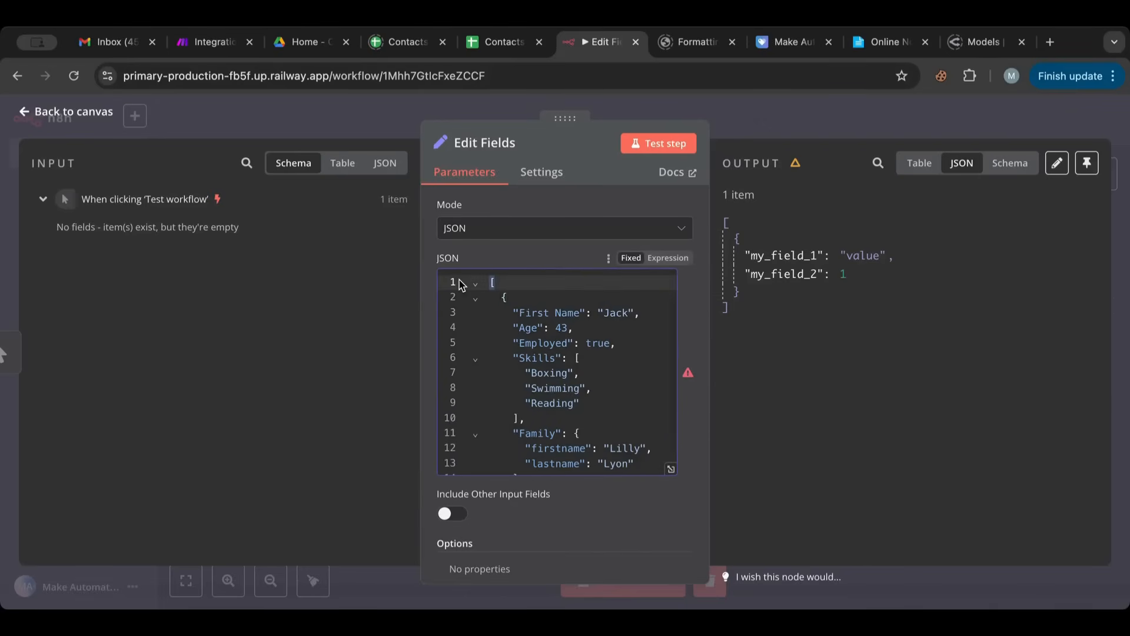
pyautogui.press('BackSpace')
pyautogui.press('Down')
pyautogui.press('BackSpace')
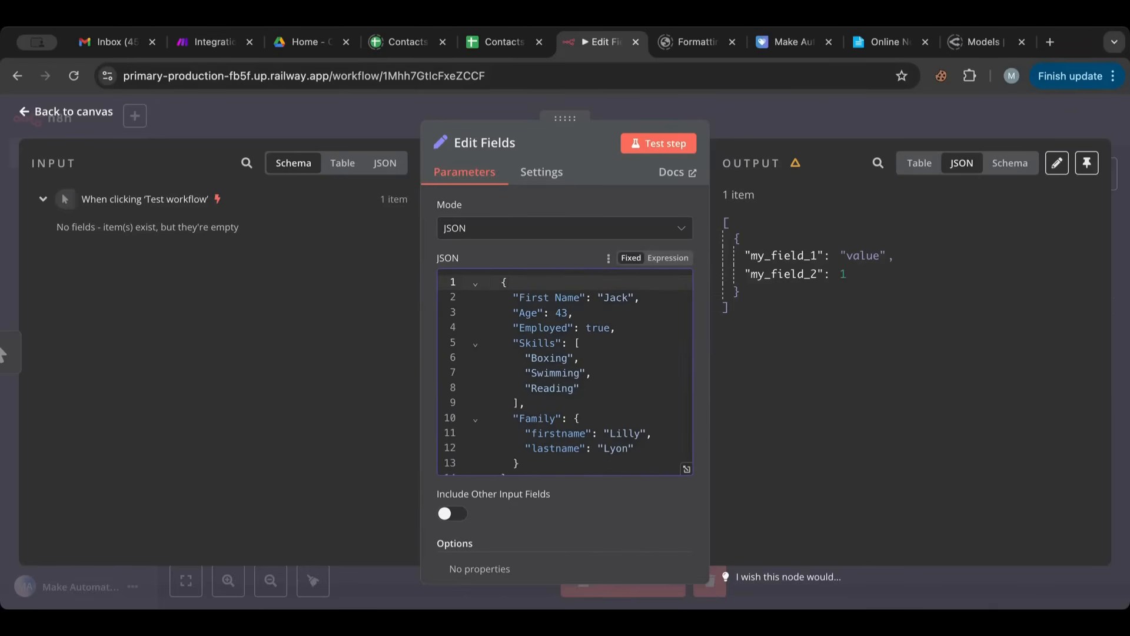
# - Test the Edit Fields step with the new JSON and show its output as a schema
pyautogui.scroll(-1, 525, 284)
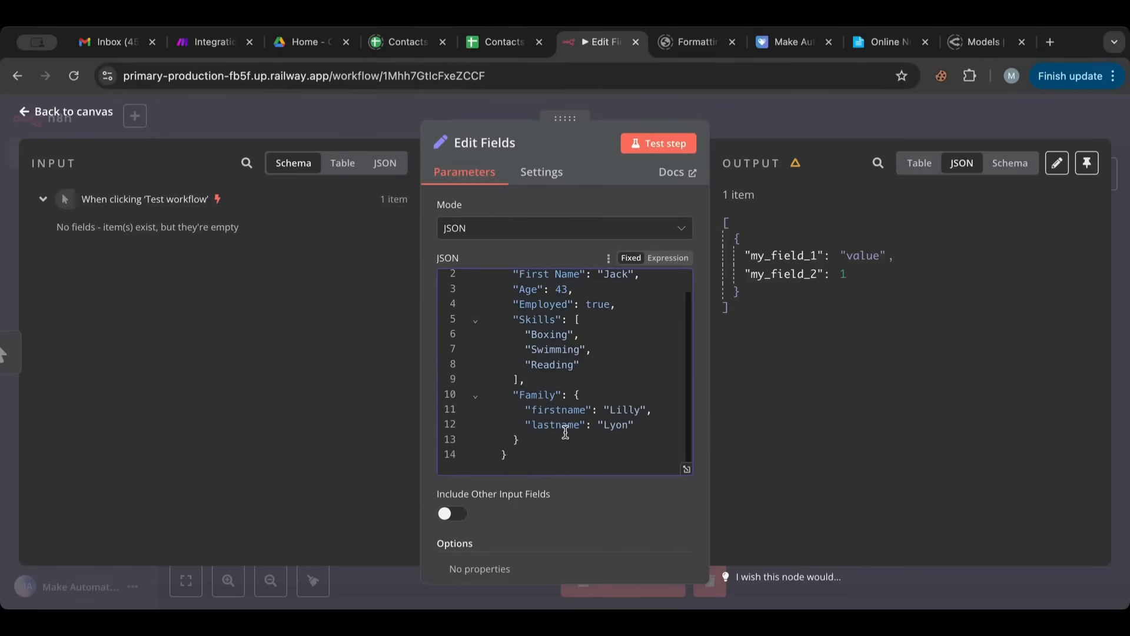
pyautogui.click(659, 144)
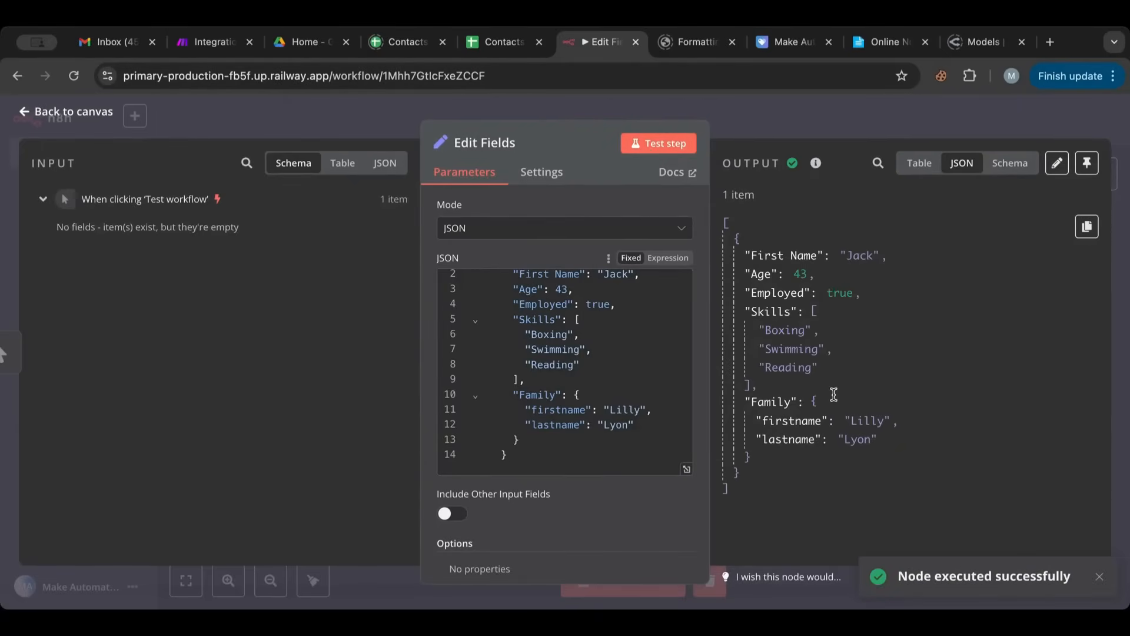
pyautogui.click(1010, 164)
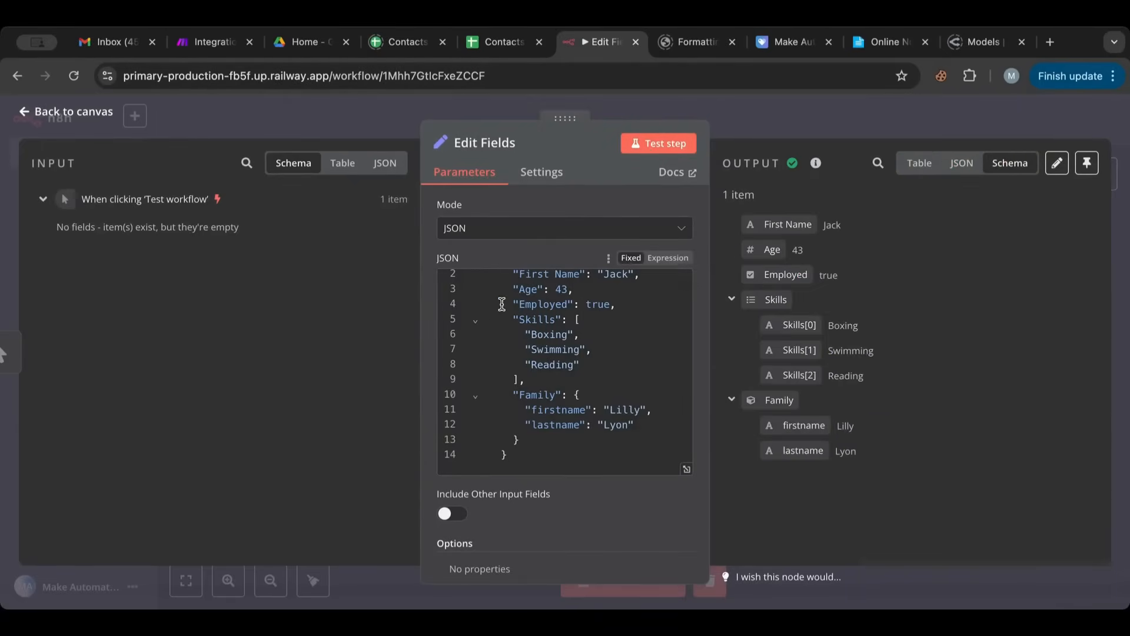
pyautogui.click(505, 229)
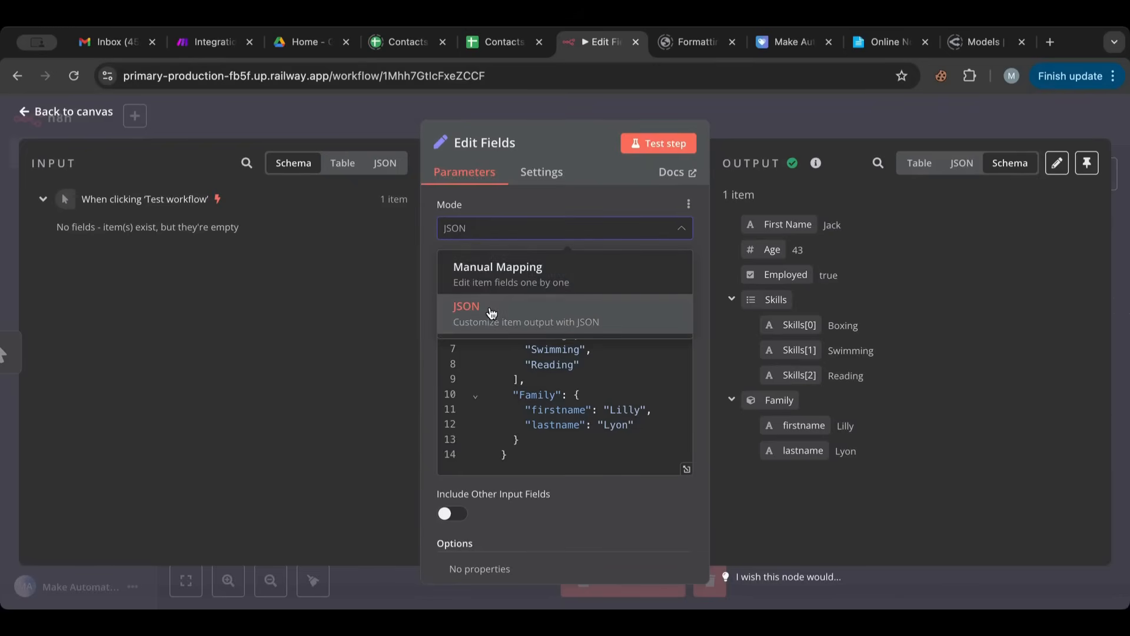
pyautogui.click(516, 209)
pyautogui.click(497, 230)
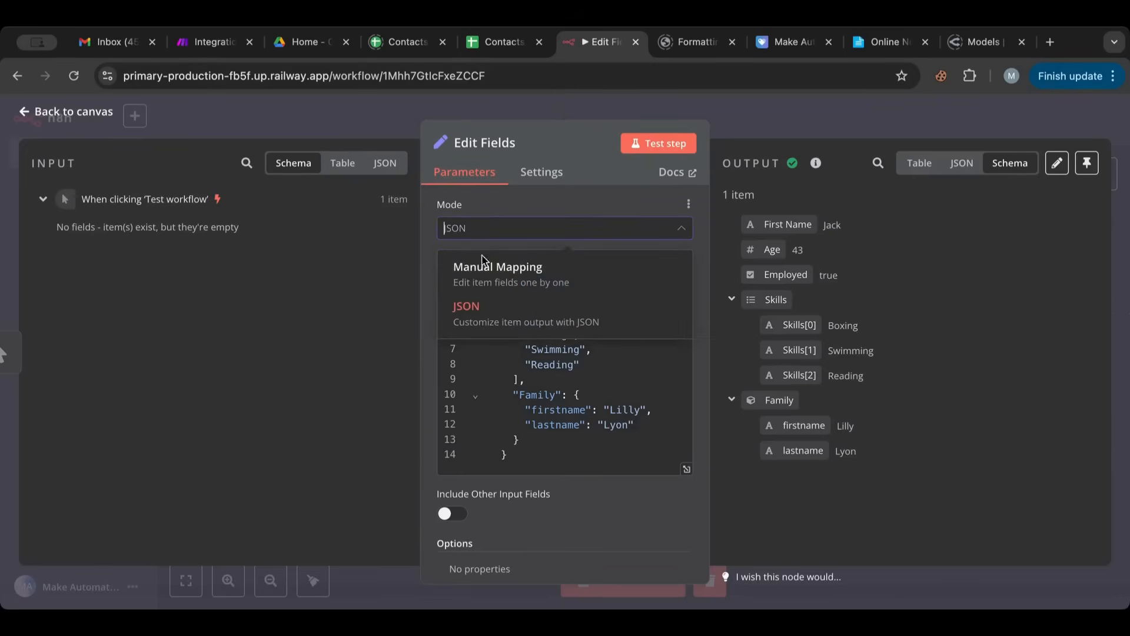
pyautogui.click(505, 210)
pyautogui.scroll(-1, 471, 333)
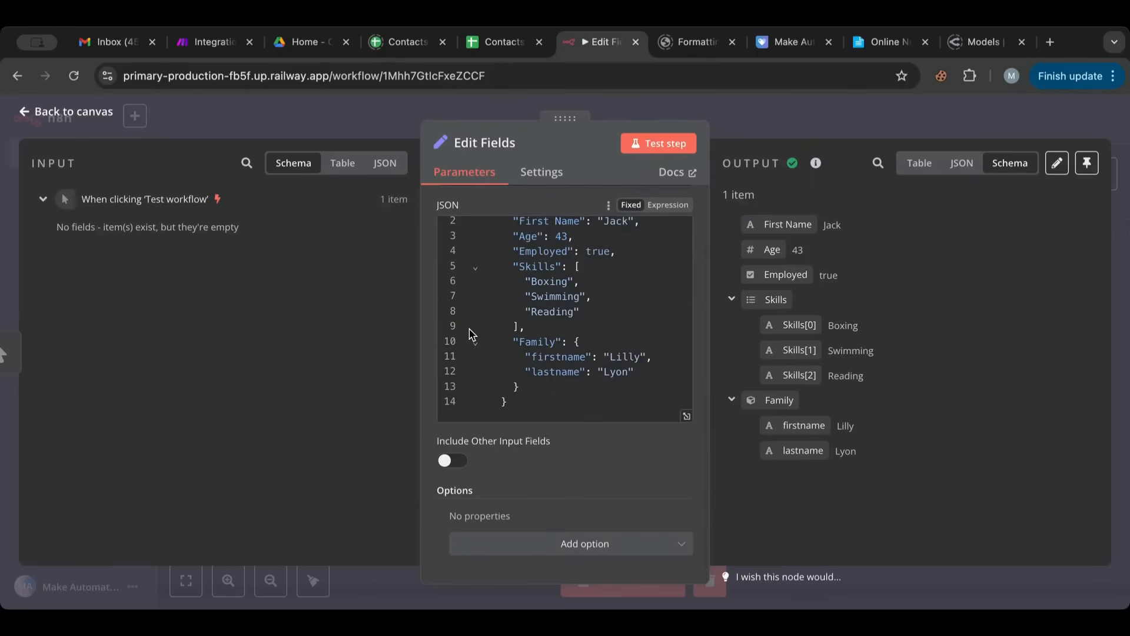
pyautogui.scroll(1, 566, 329)
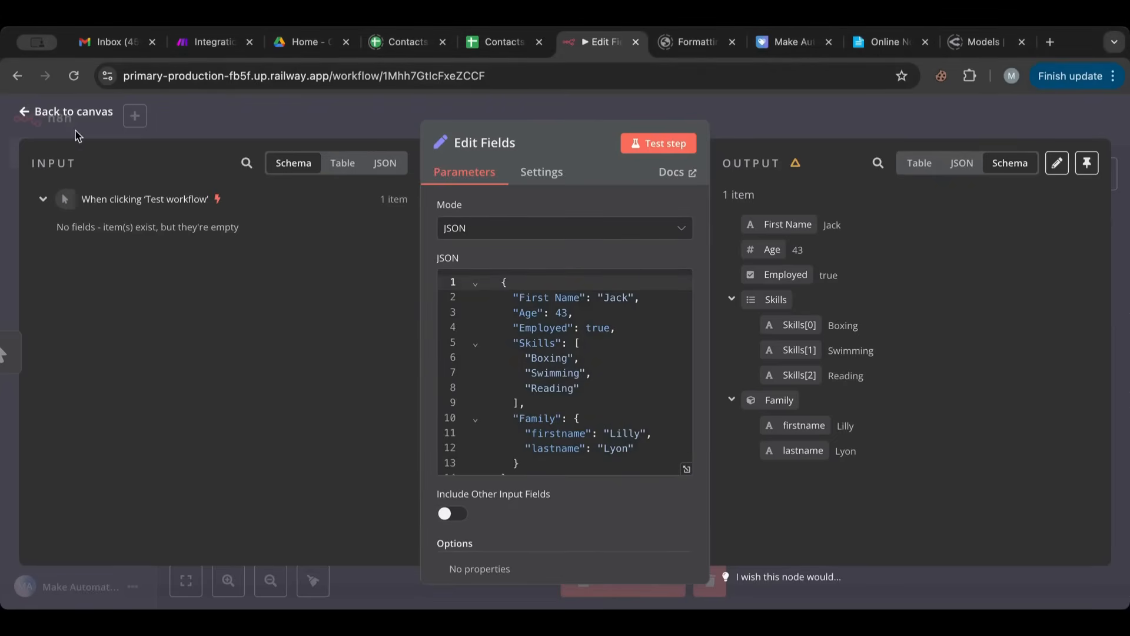
# - Reopen the first Edit Fields node from the canvas, test the step again and return to the canvas
pyautogui.click(74, 115)
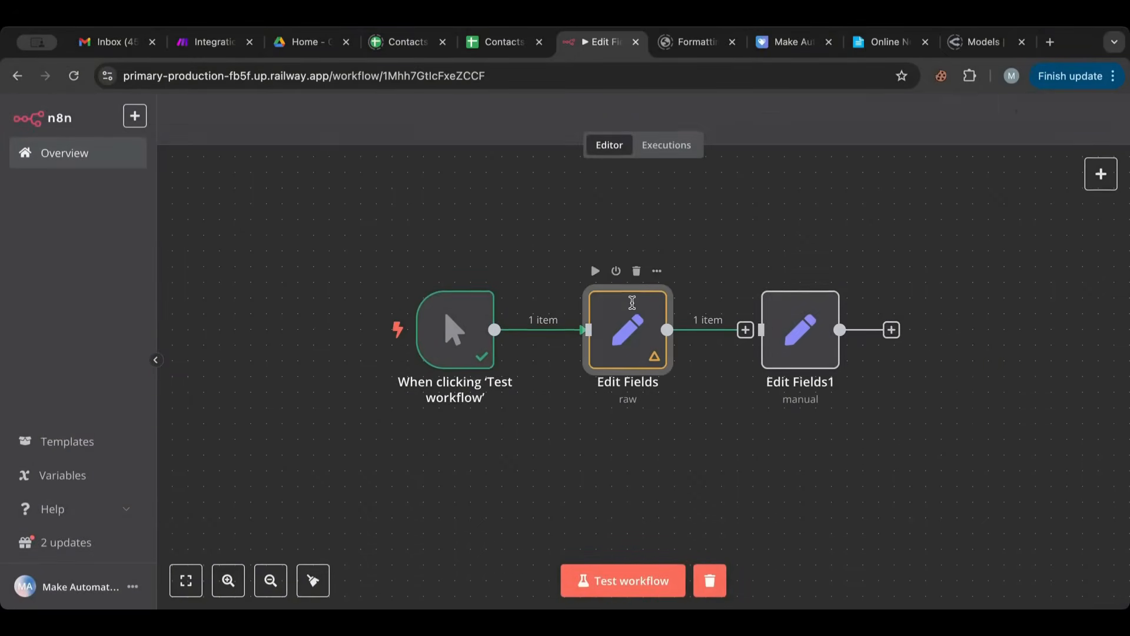
pyautogui.doubleClick(624, 322)
pyautogui.click(673, 146)
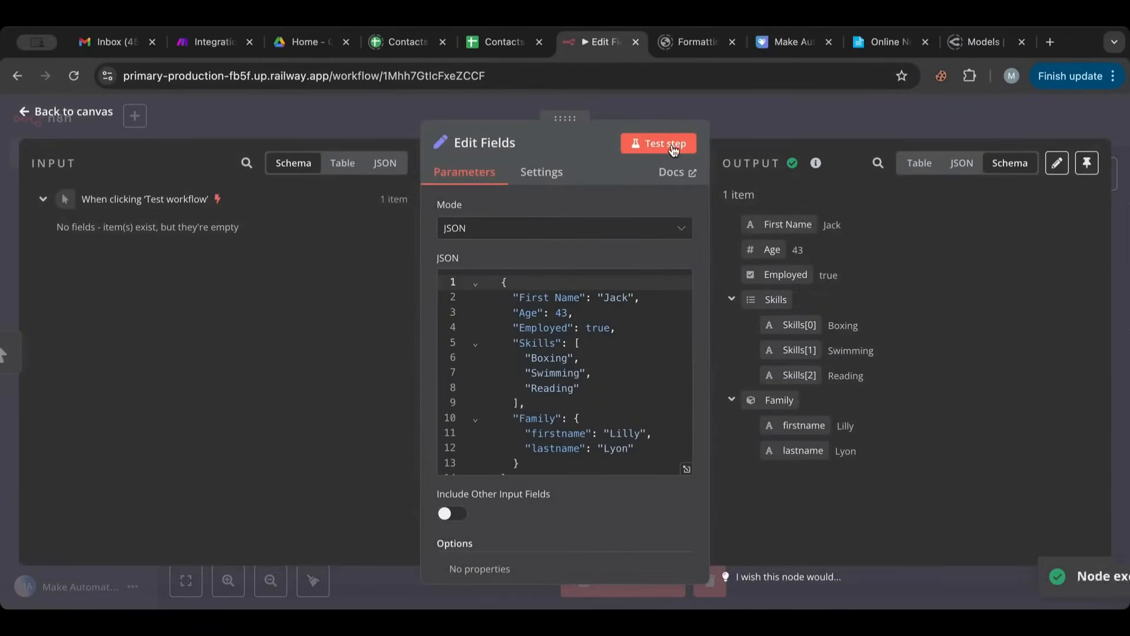
pyautogui.click(73, 111)
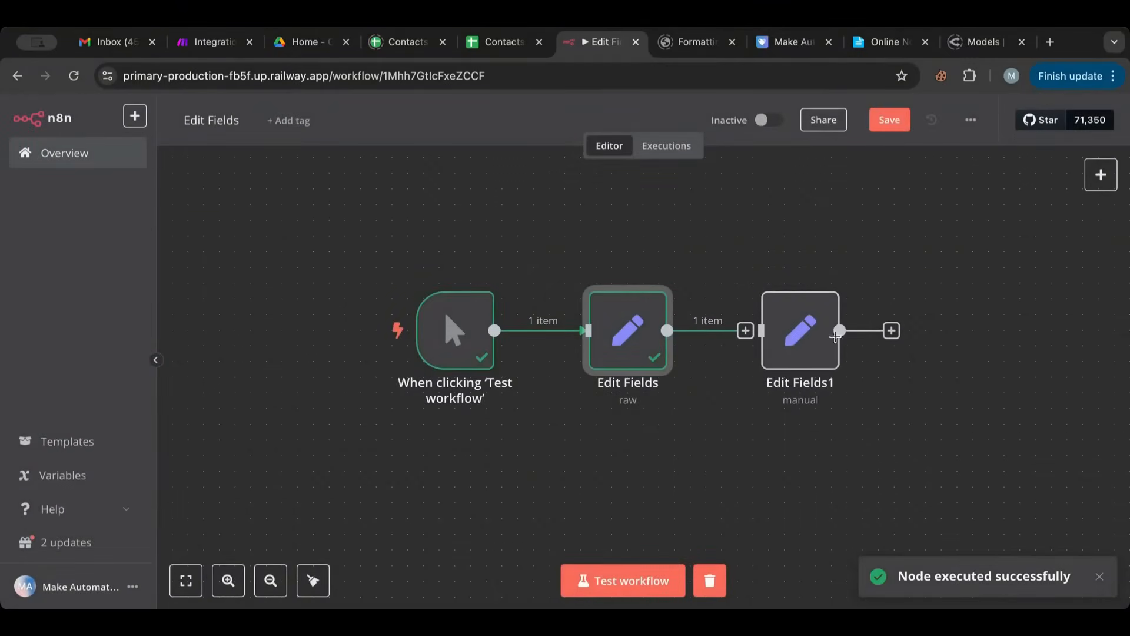
# - Delete the Edit Fields1 node and move the trigger and Edit Fields nodes slightly down on the canvas
pyautogui.click(811, 272)
pyautogui.moveTo(383, 247); pyautogui.dragTo(715, 379)
pyautogui.moveTo(644, 322); pyautogui.dragTo(644, 350)
pyautogui.click(790, 424)
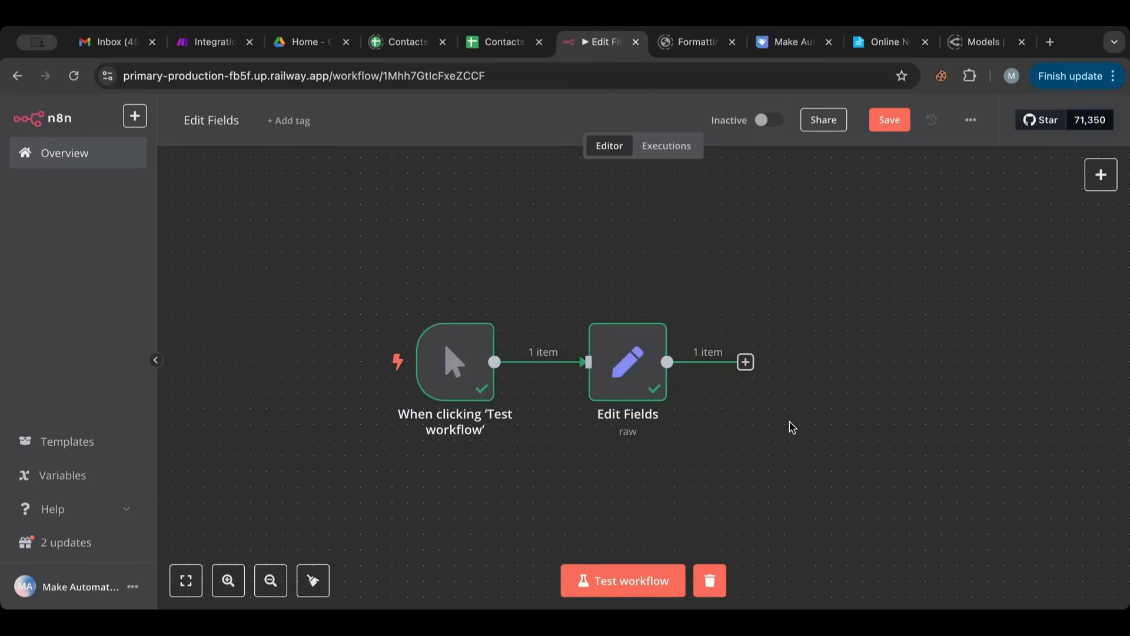